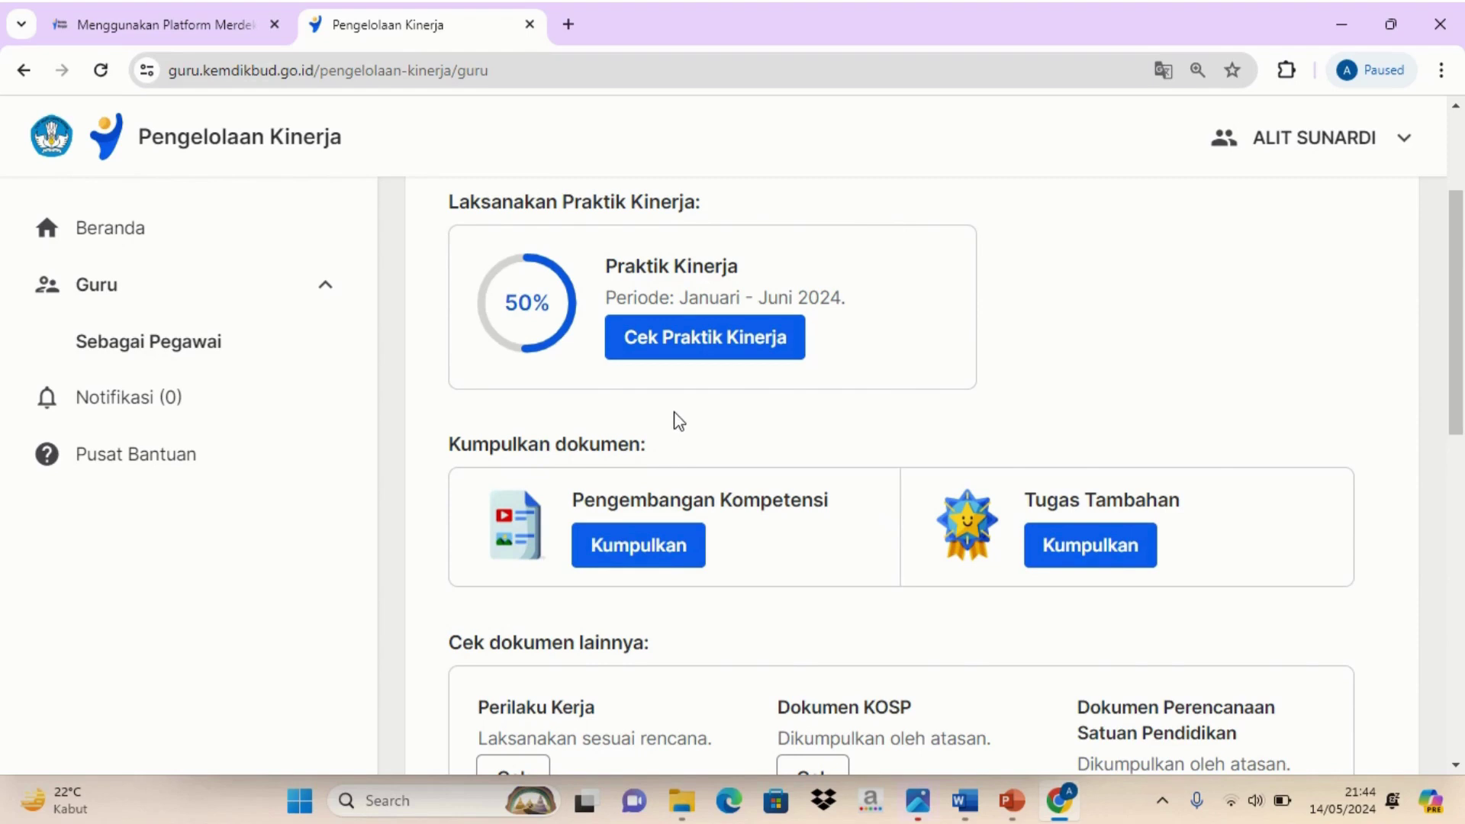
Open the January–June 2024 Praktik Kinerja, start its Dokumen Tindak Lanjut and proceed past the observation results to the discussion form.
left_click(697, 355)
mouse_move(638, 11)
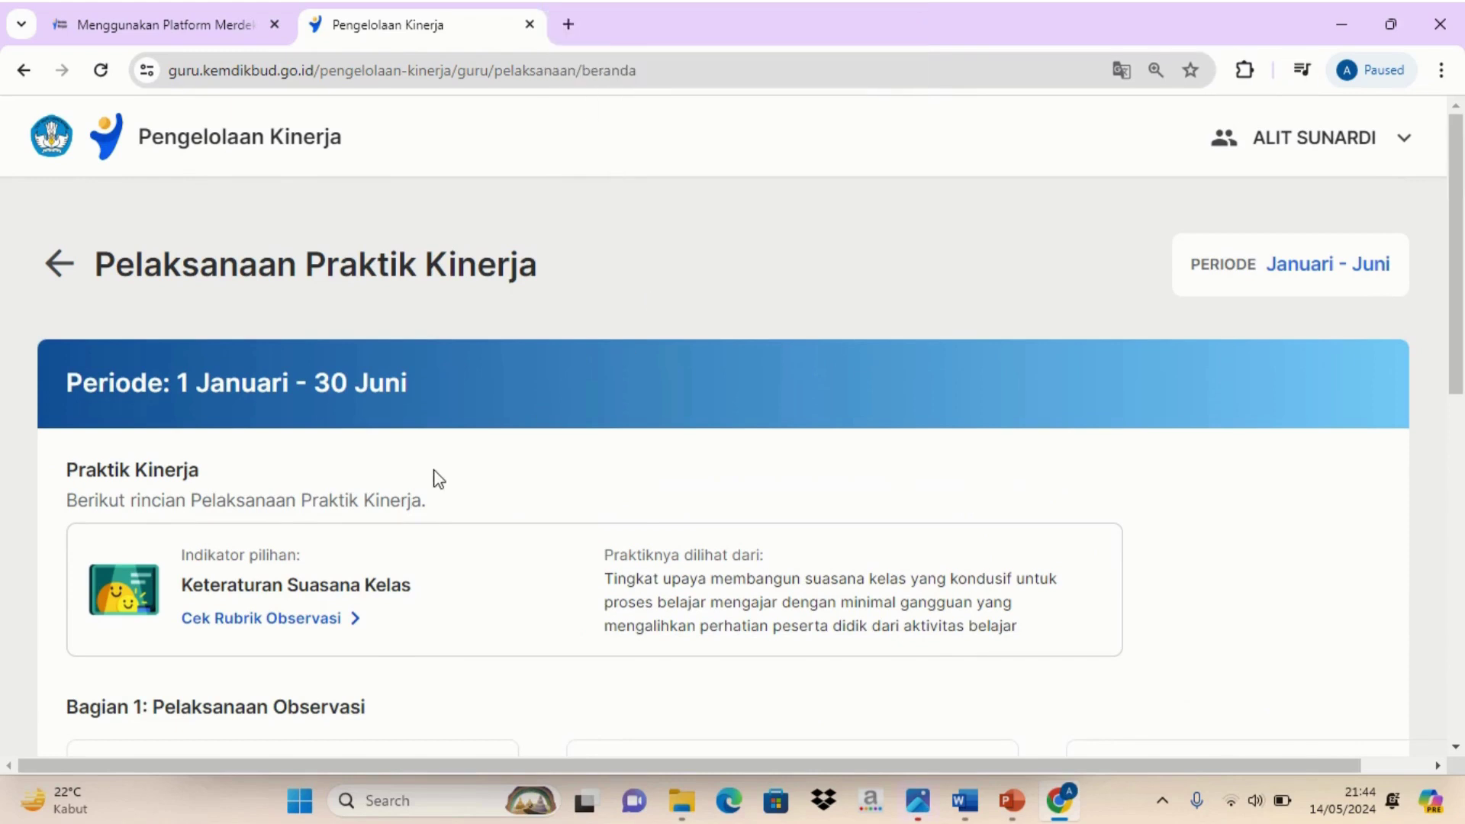
scroll(433, 478, "down", 2)
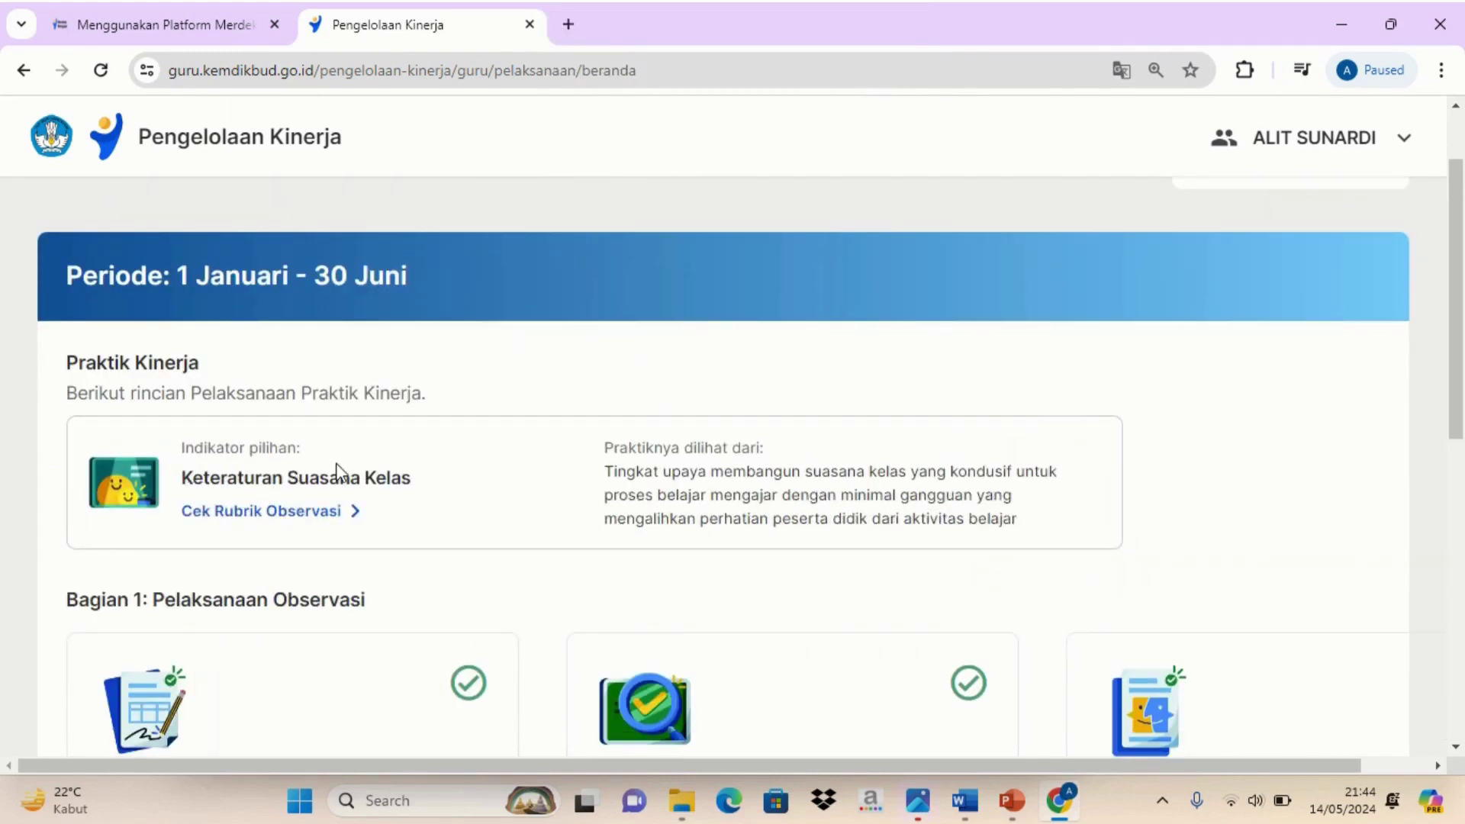
scroll(376, 477, "down", 7)
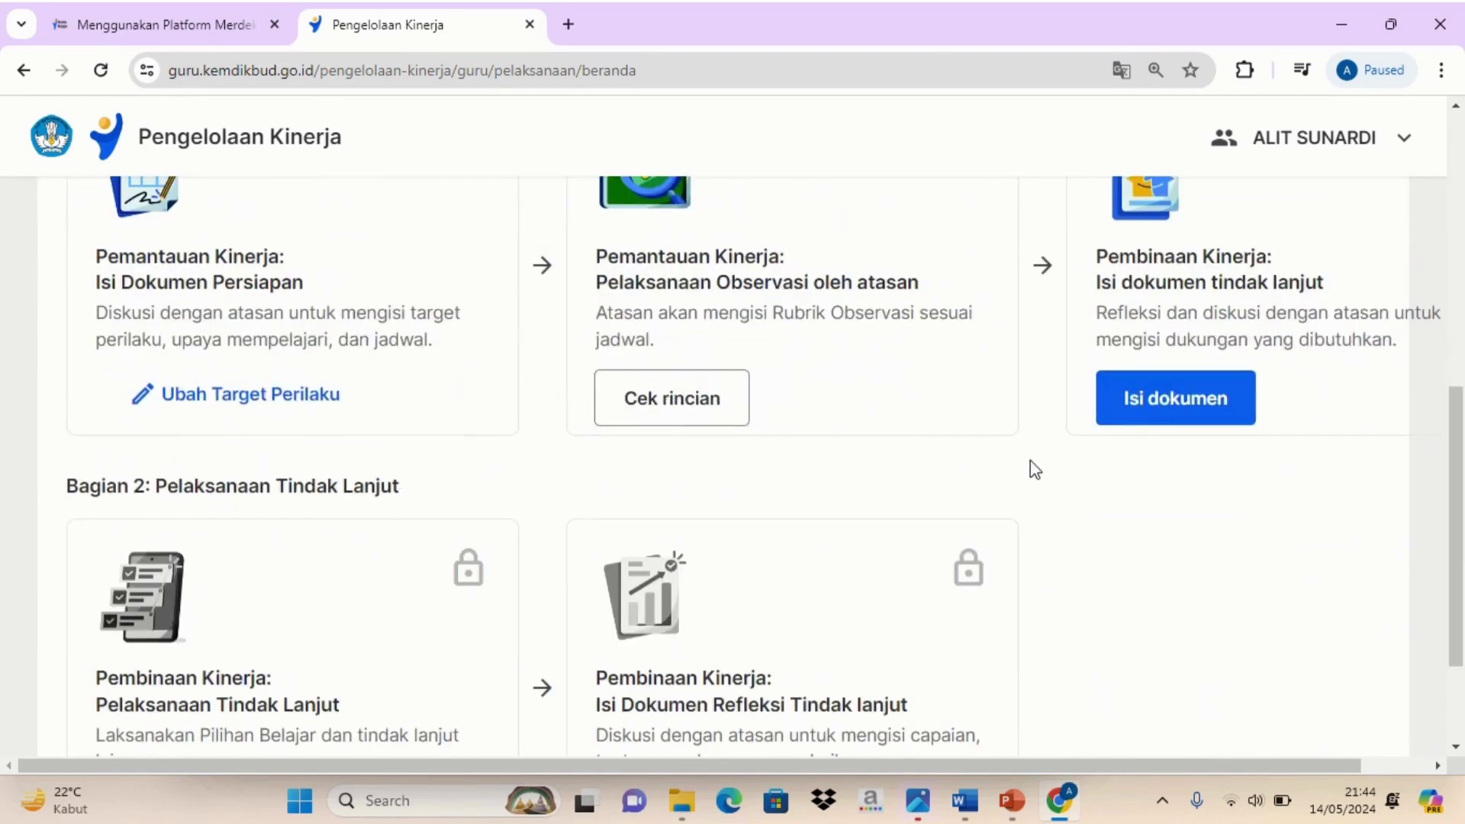
left_click(1165, 411)
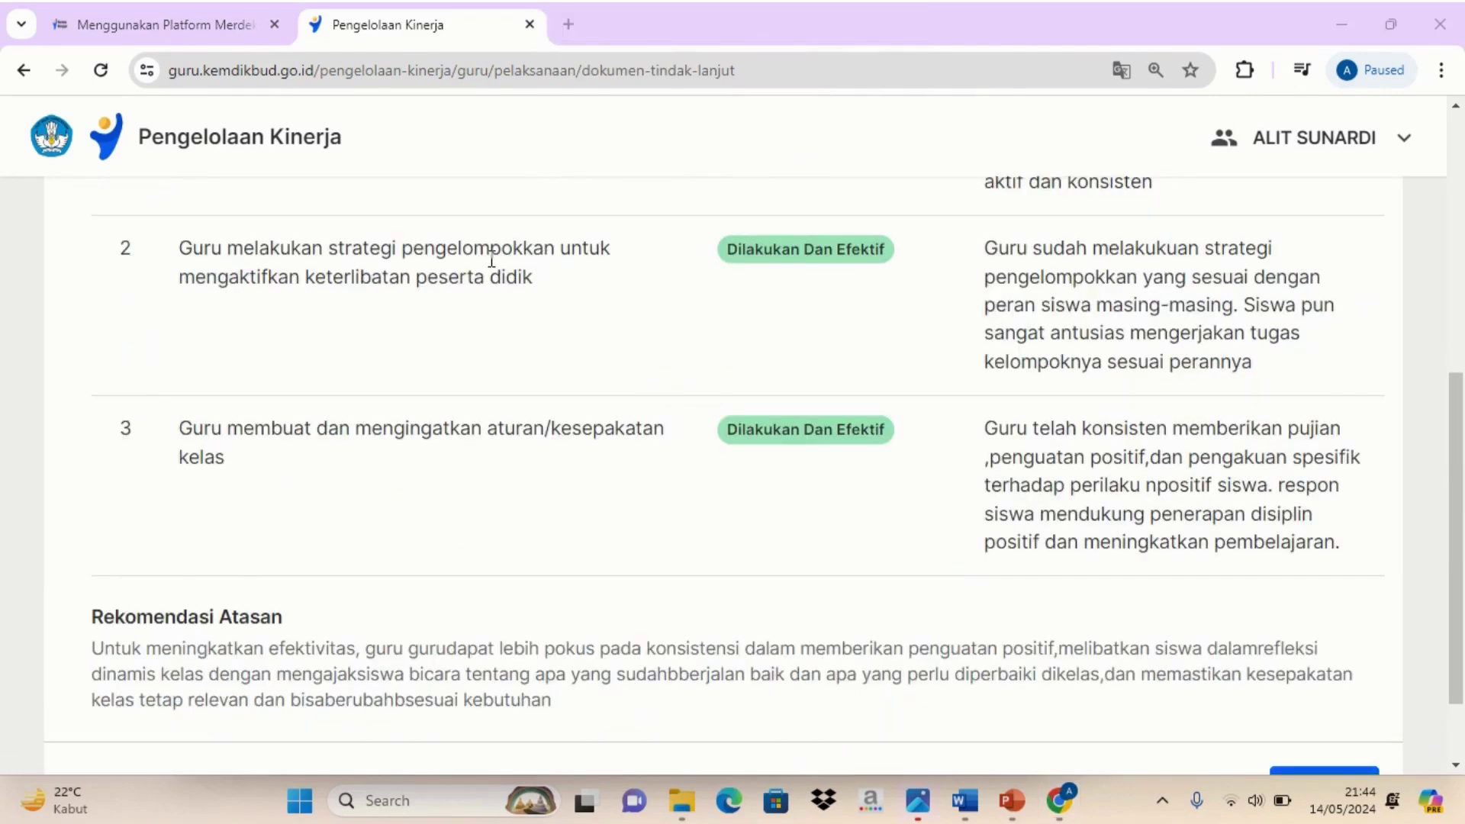
scroll(680, 301, "down", 2)
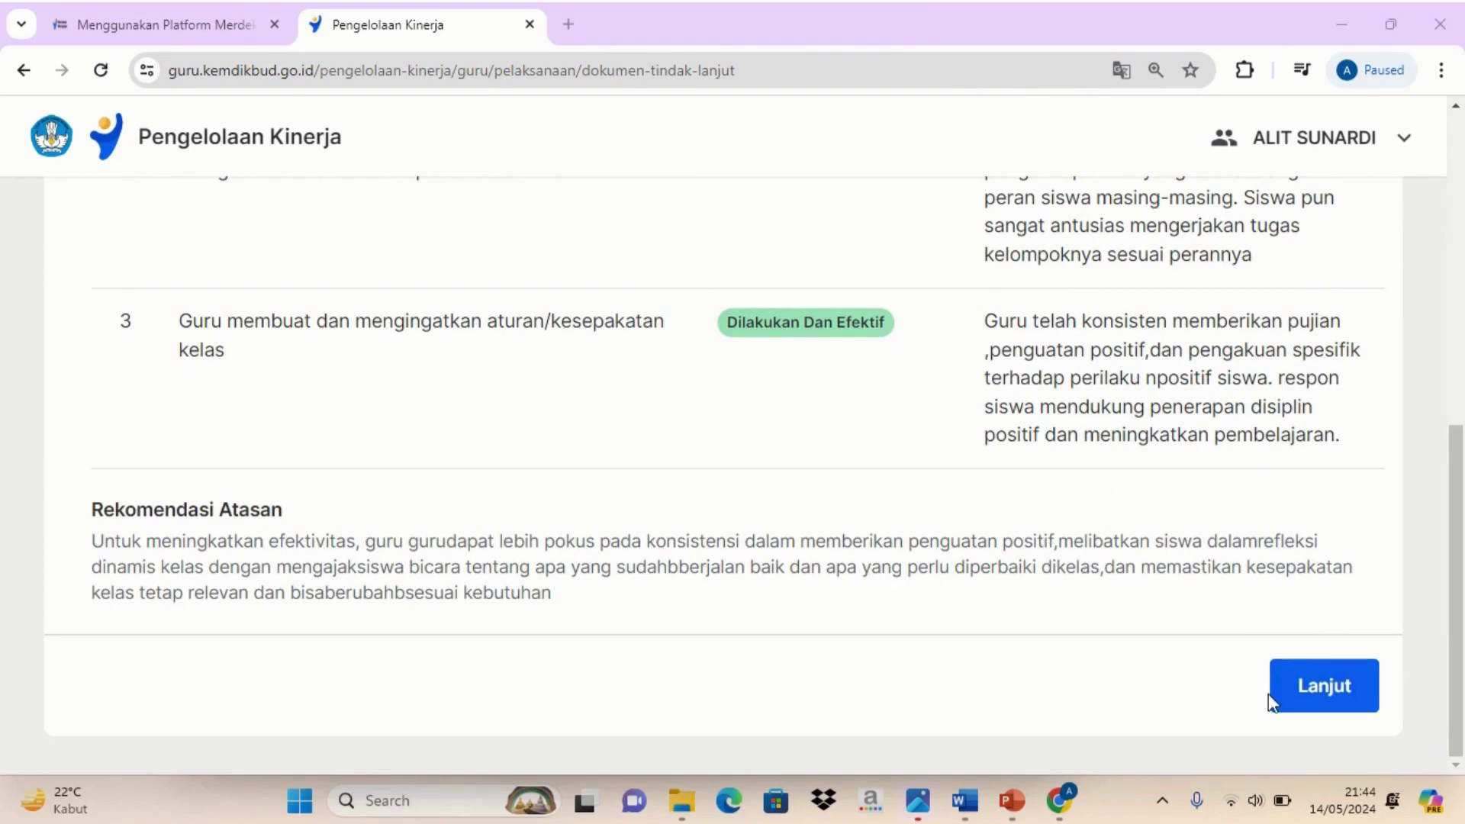
left_click(1312, 701)
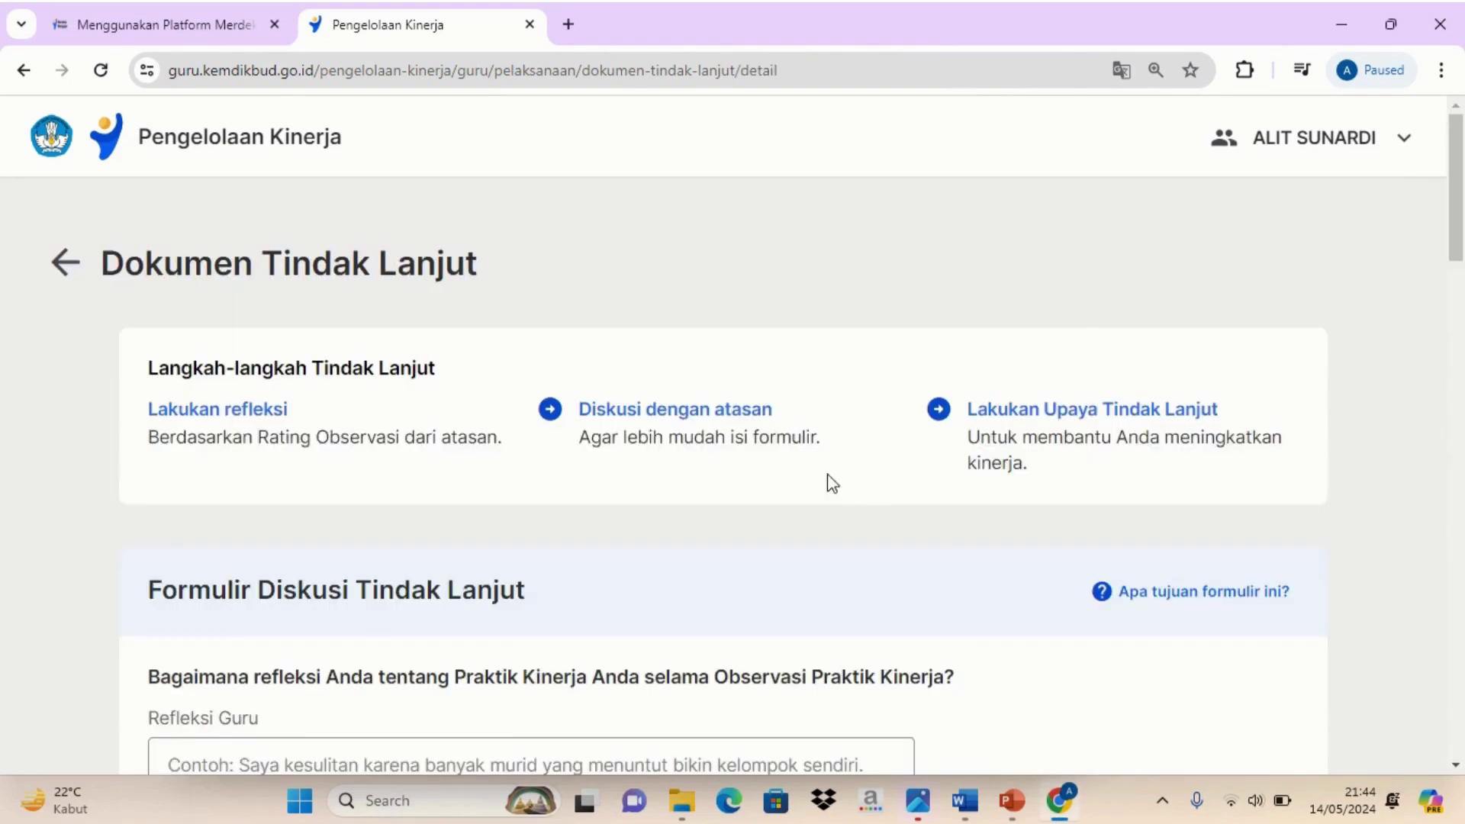
In Pilihan Belajar, set the follow-up period to Mei and choose mentoring from KS, Guru Penggerak, Guru atau Pemateri Eksternal as the support needed.
scroll(677, 351, "down", 5)
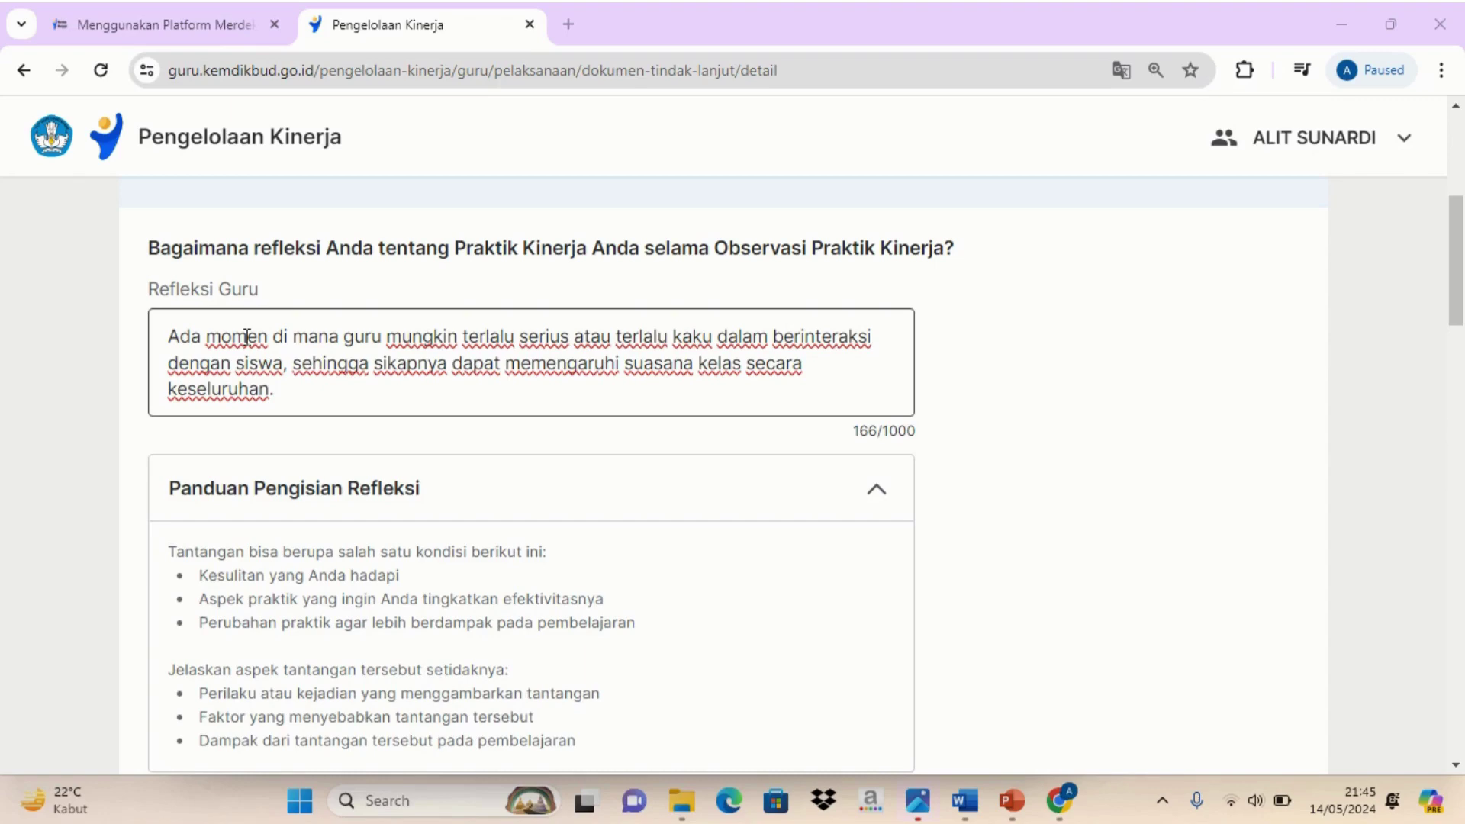
scroll(246, 336, "down", 10)
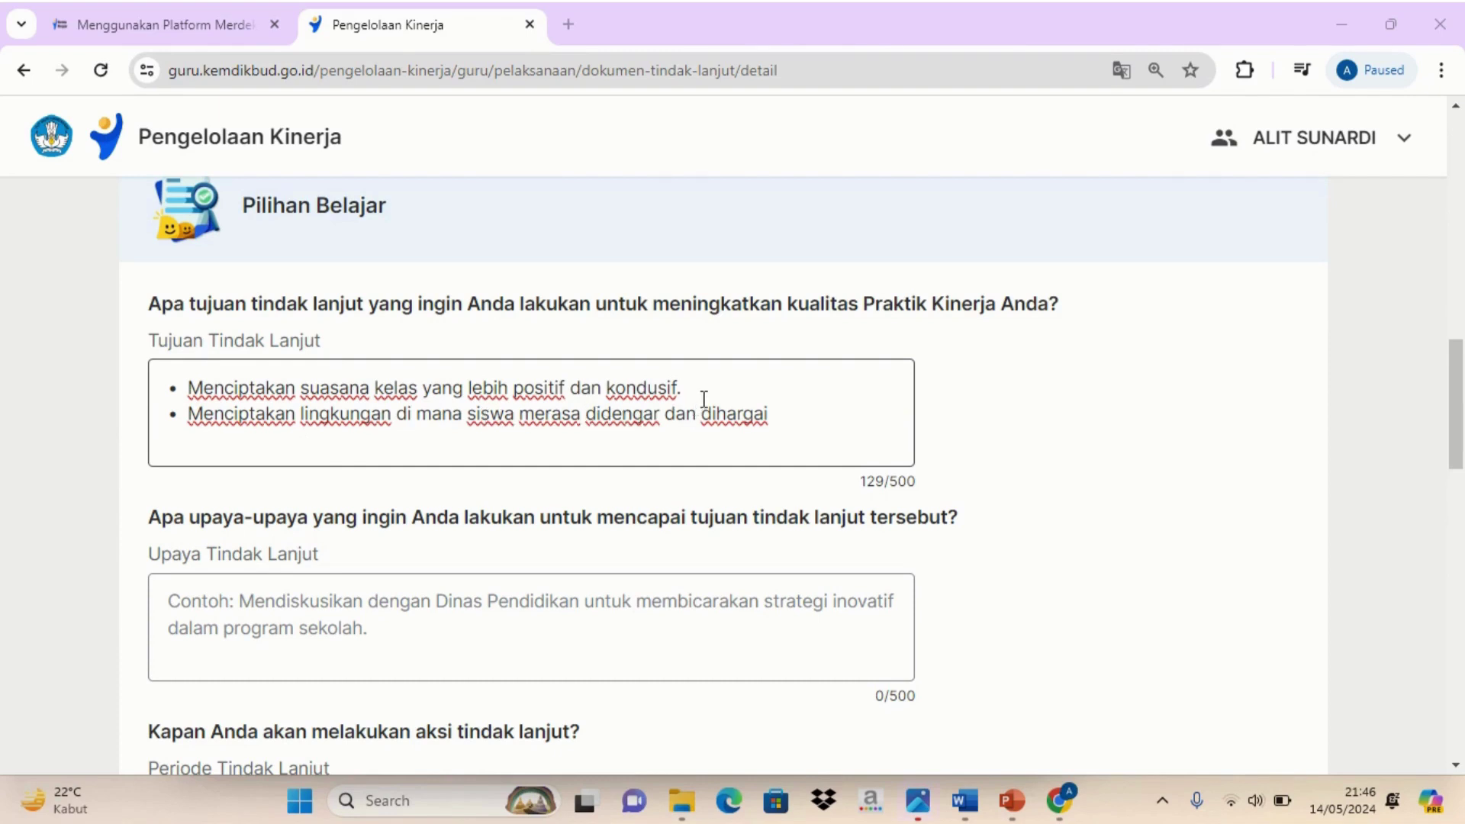
scroll(703, 398, "down", 3)
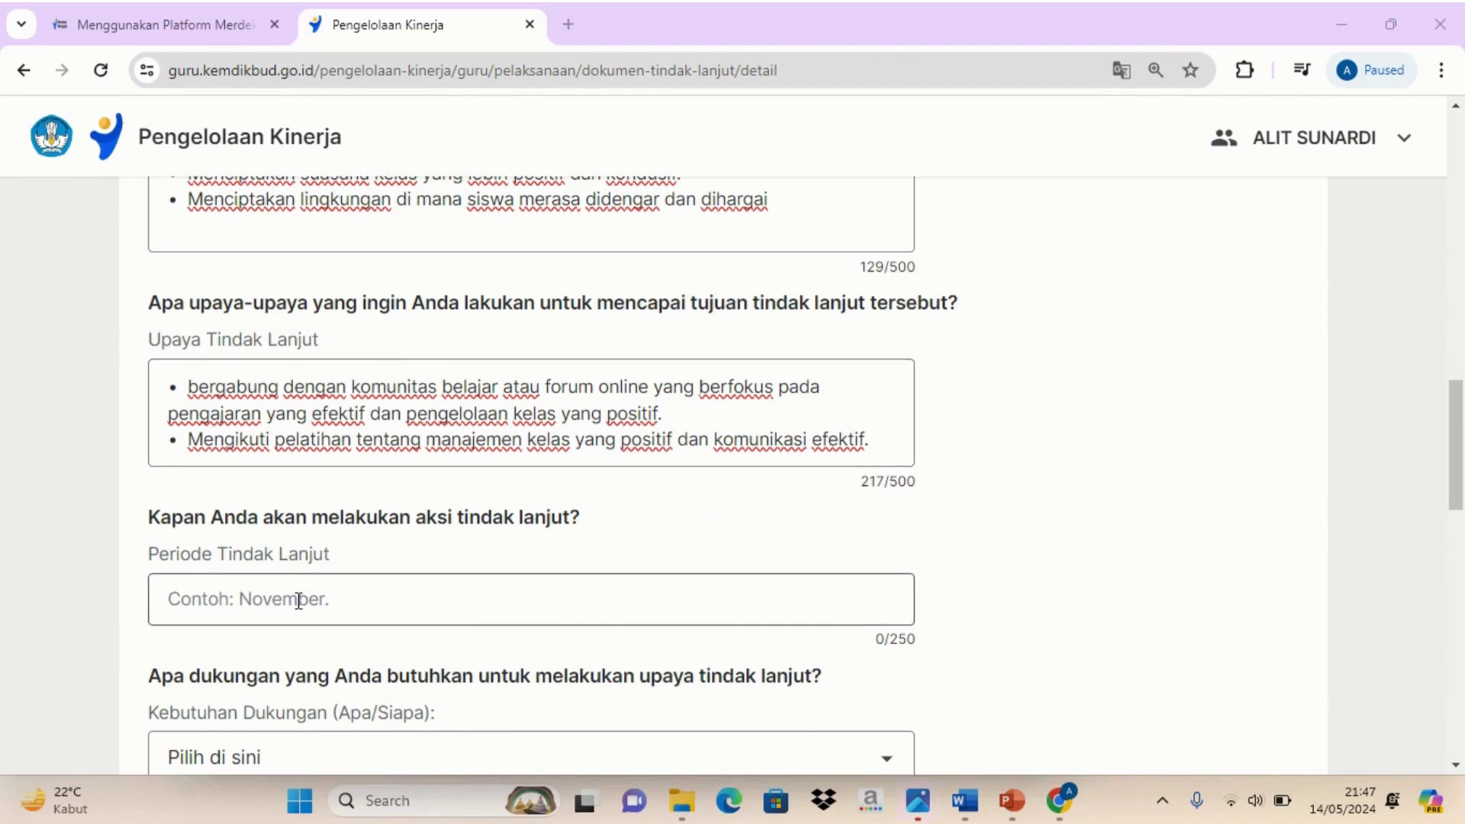
scroll(297, 600, "down", 1)
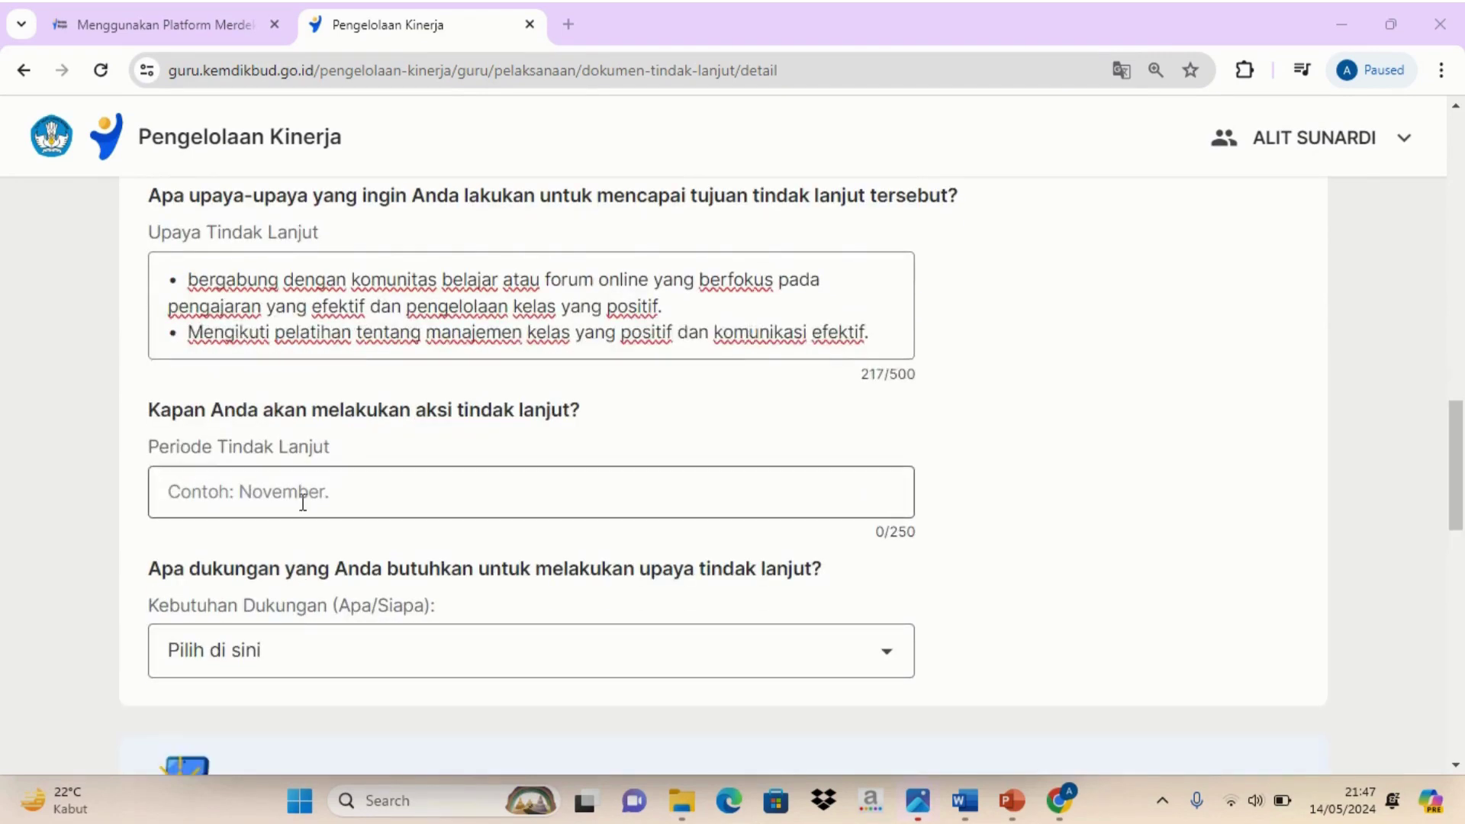
left_click(302, 499)
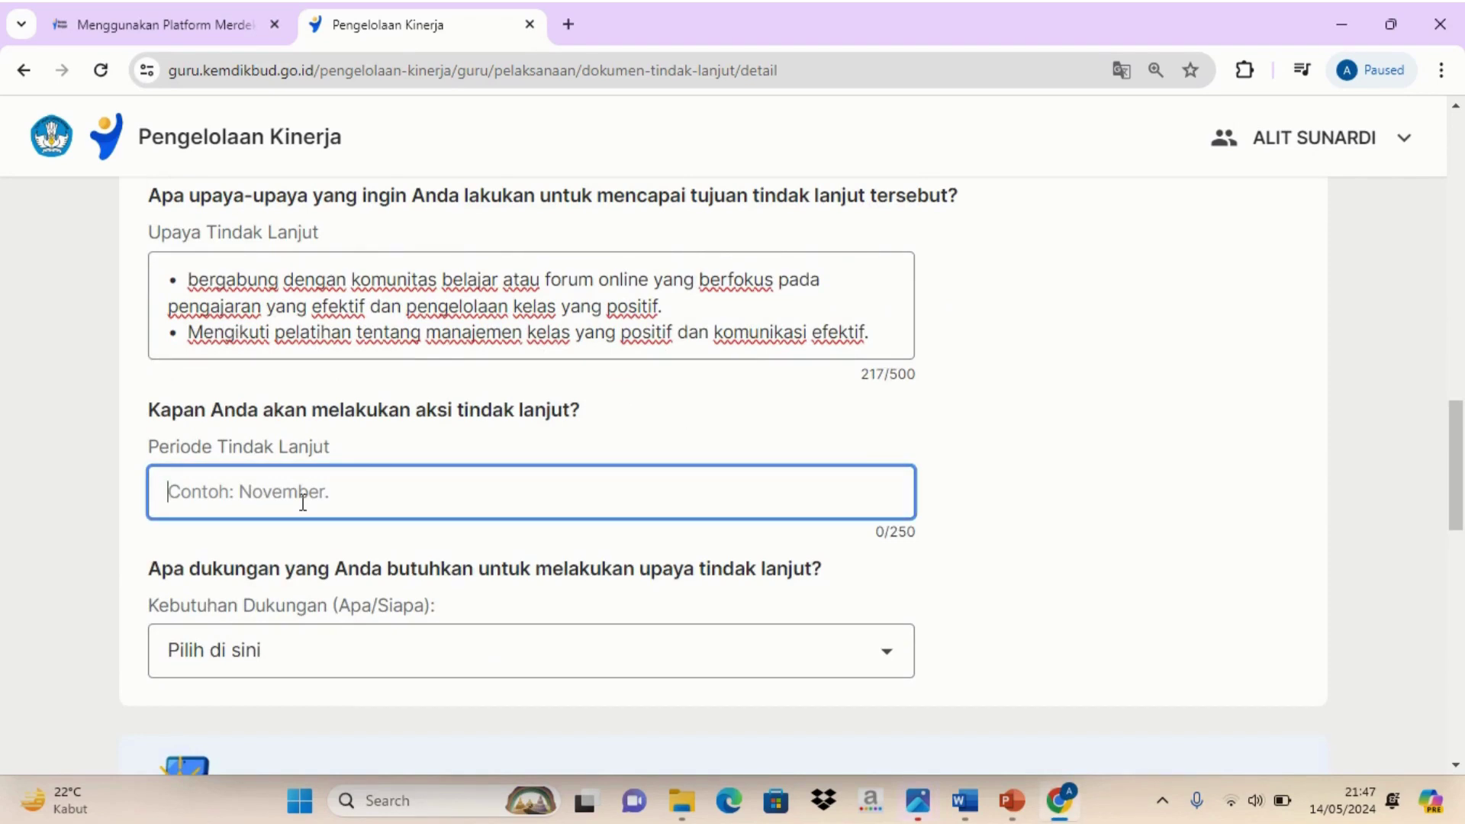
type("Mei")
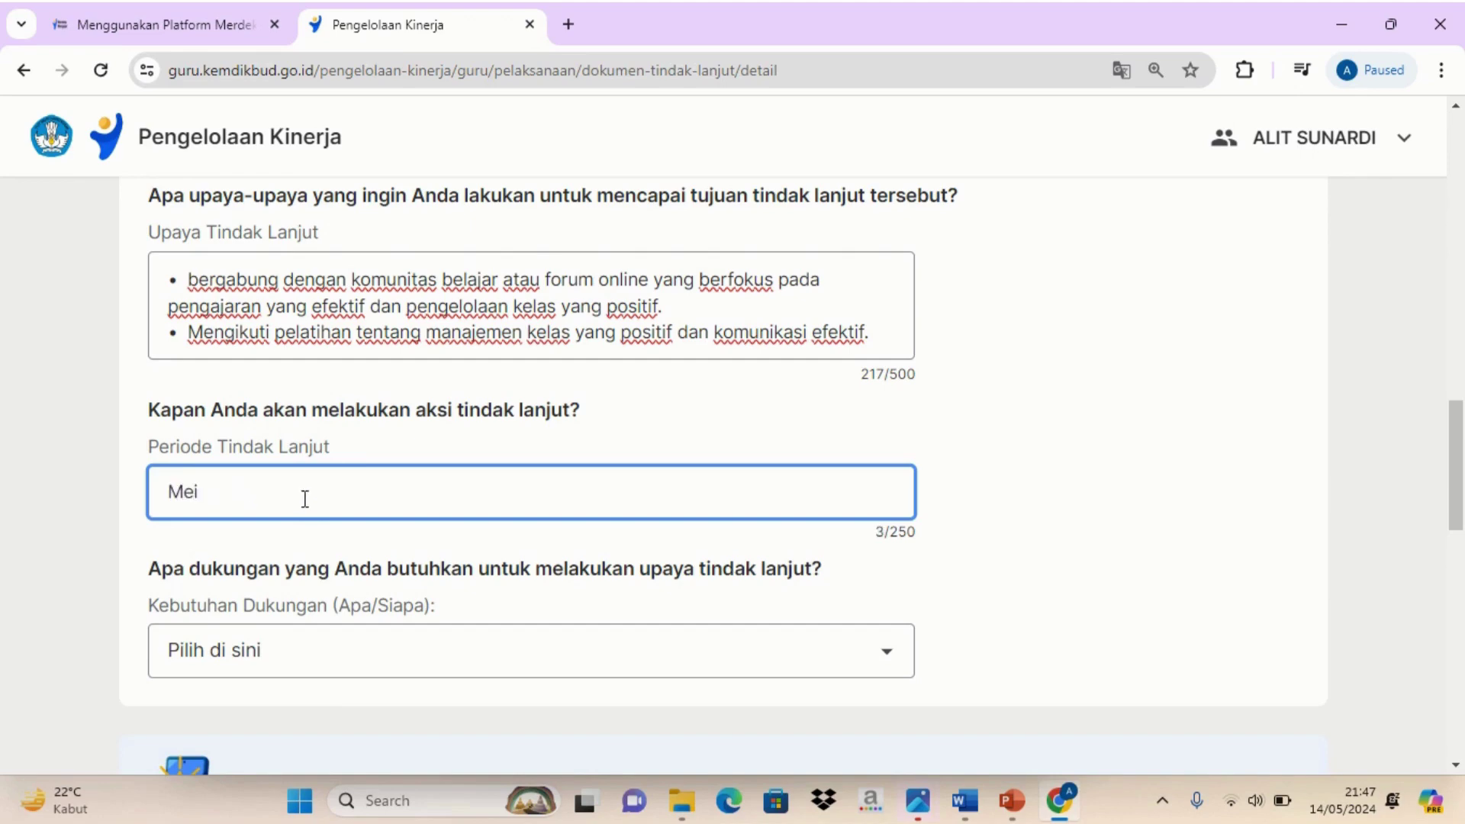
scroll(304, 498, "down", 3)
left_click(377, 325)
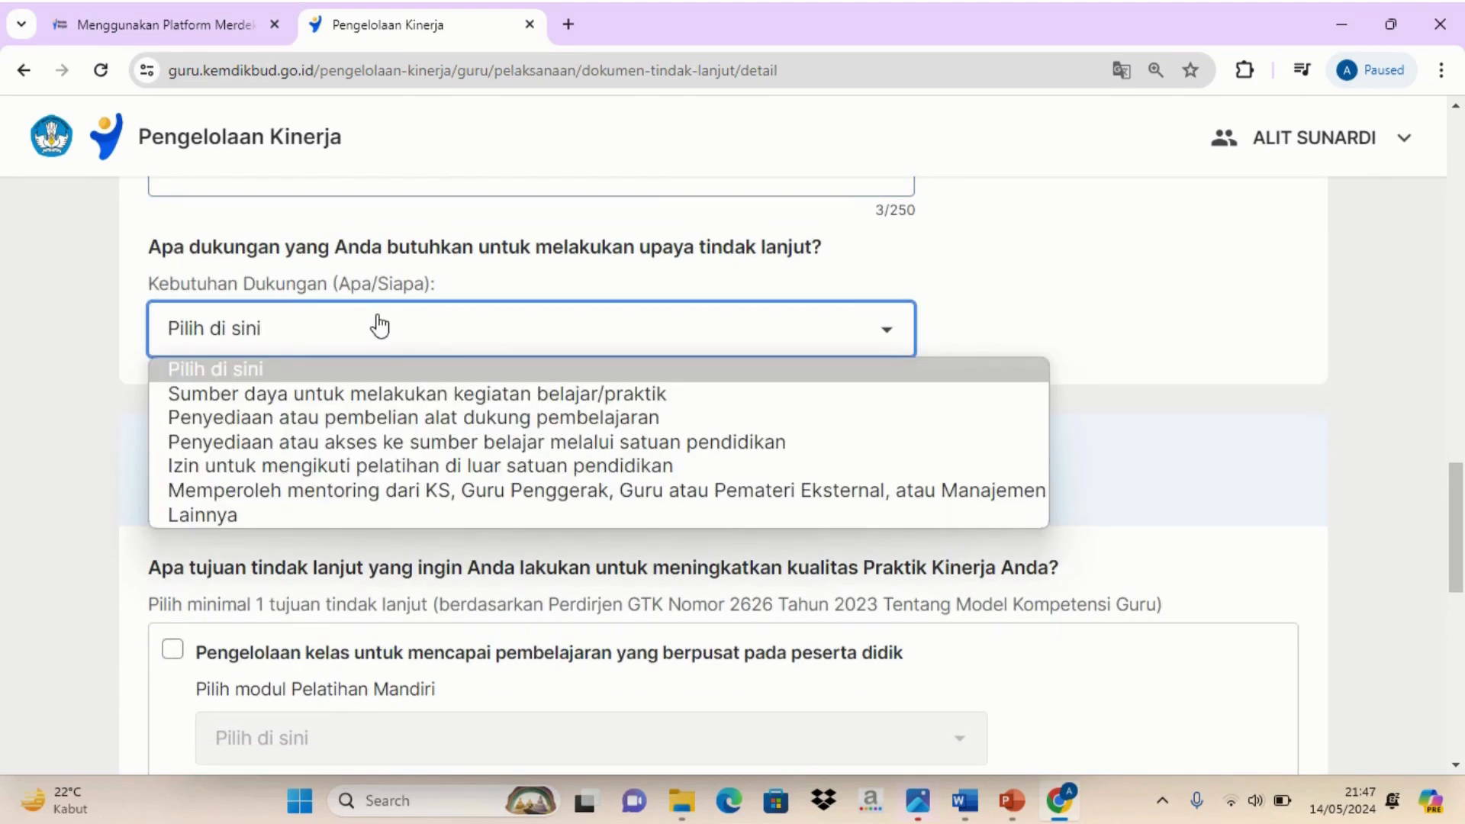
left_click(363, 492)
Select the PMM goal Pengelolaan kelas untuk mencapai pembelajaran yang berpusat pada peserta didik with the module Persiapan Pembelajaran Berdiferensiasi.
scroll(580, 358, "down", 3)
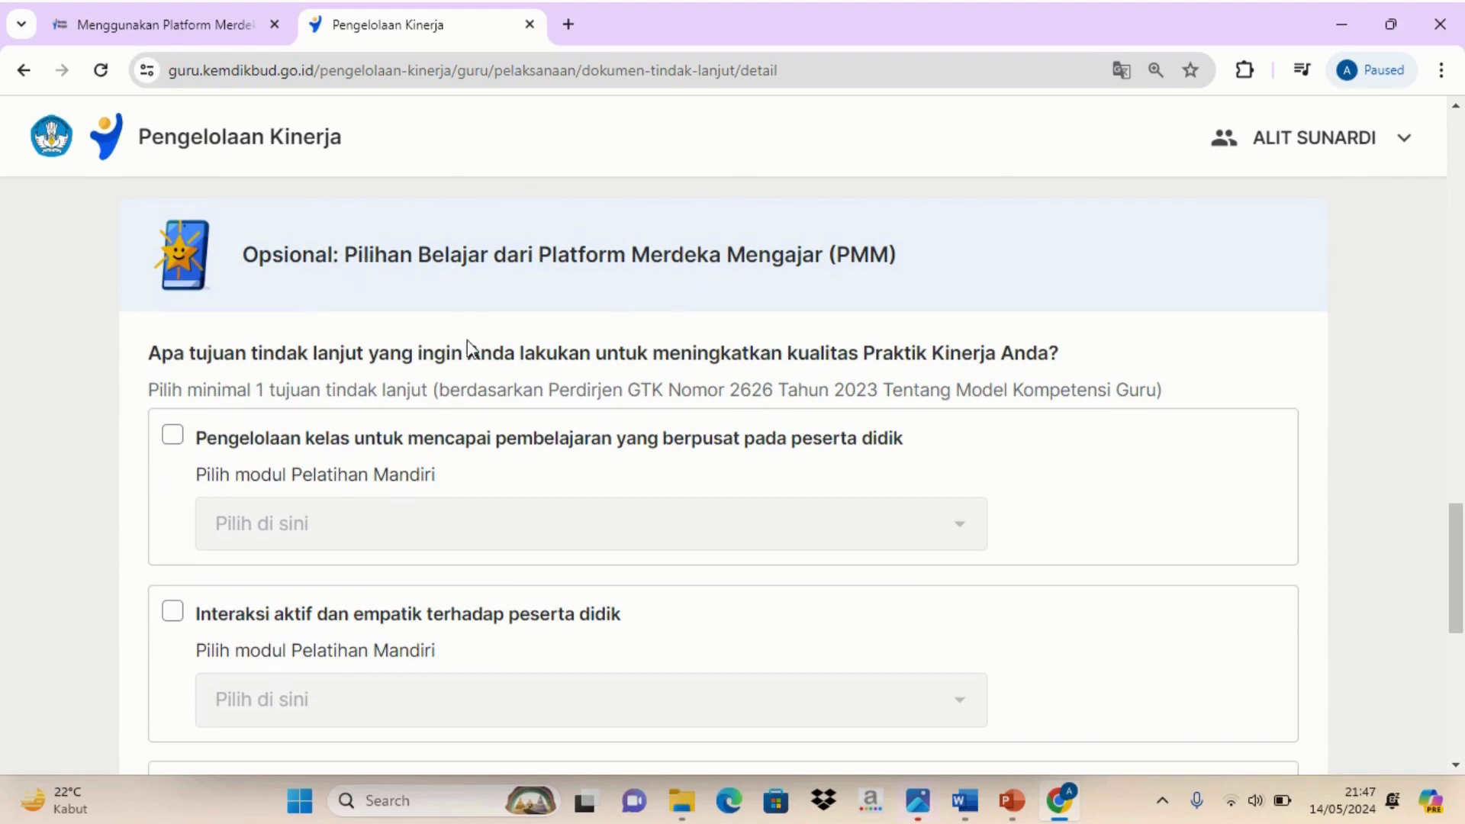
left_click(172, 436)
left_click(340, 523)
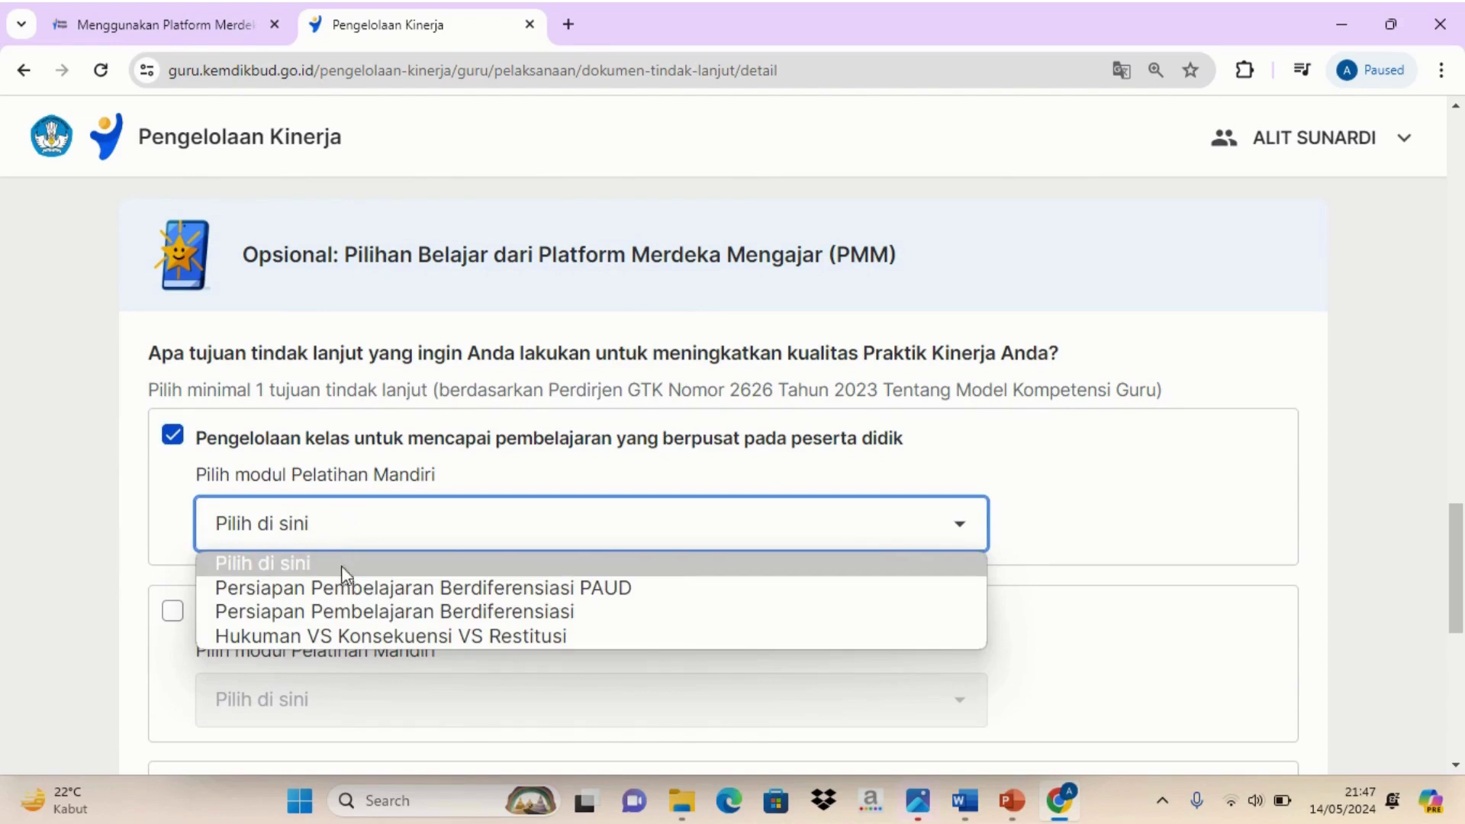
left_click(340, 611)
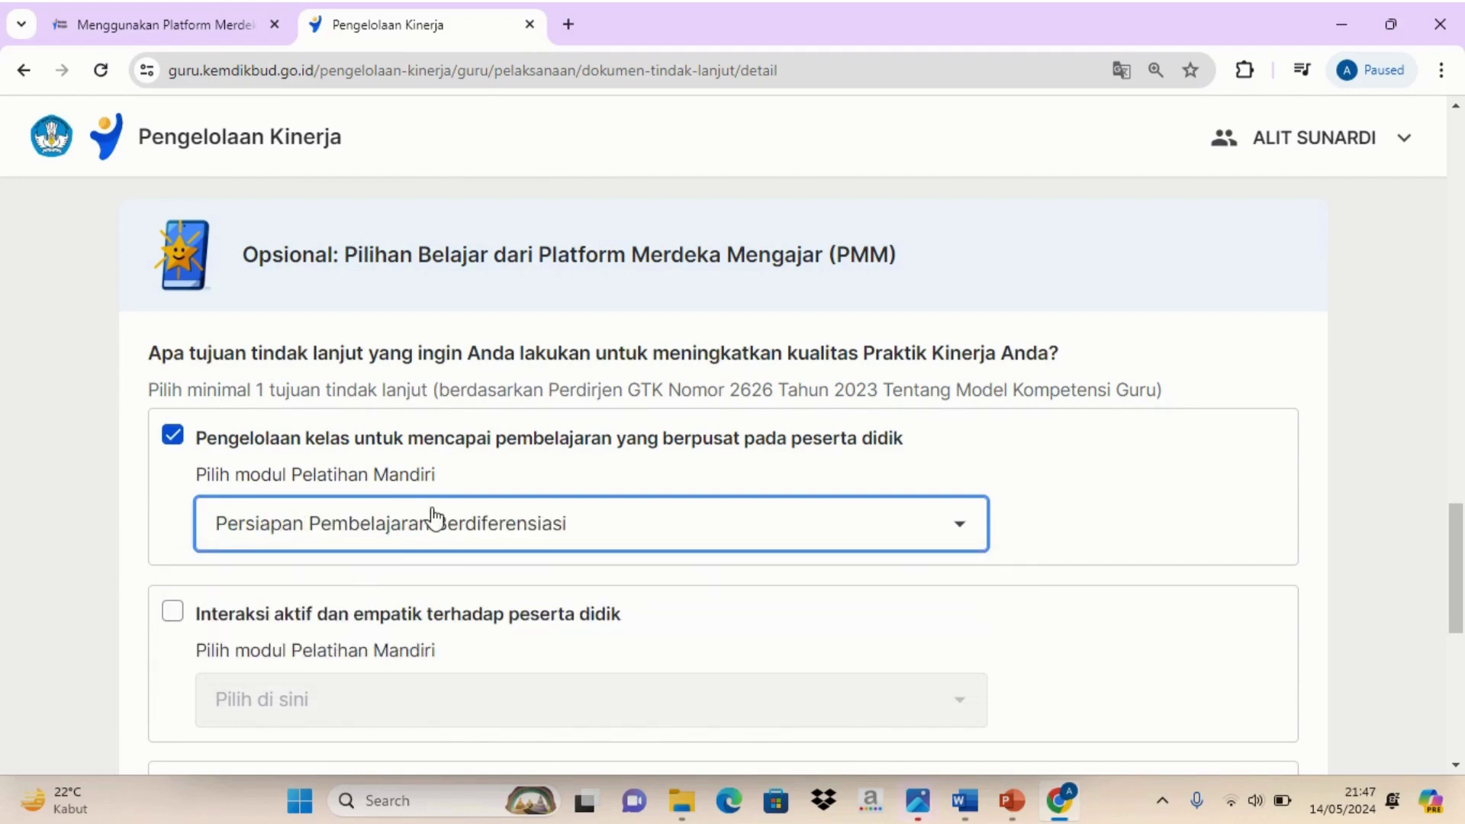
Enter Mei as the period for studying the optional PMM learning choice.
scroll(444, 516, "down", 4)
scroll(448, 518, "down", 3)
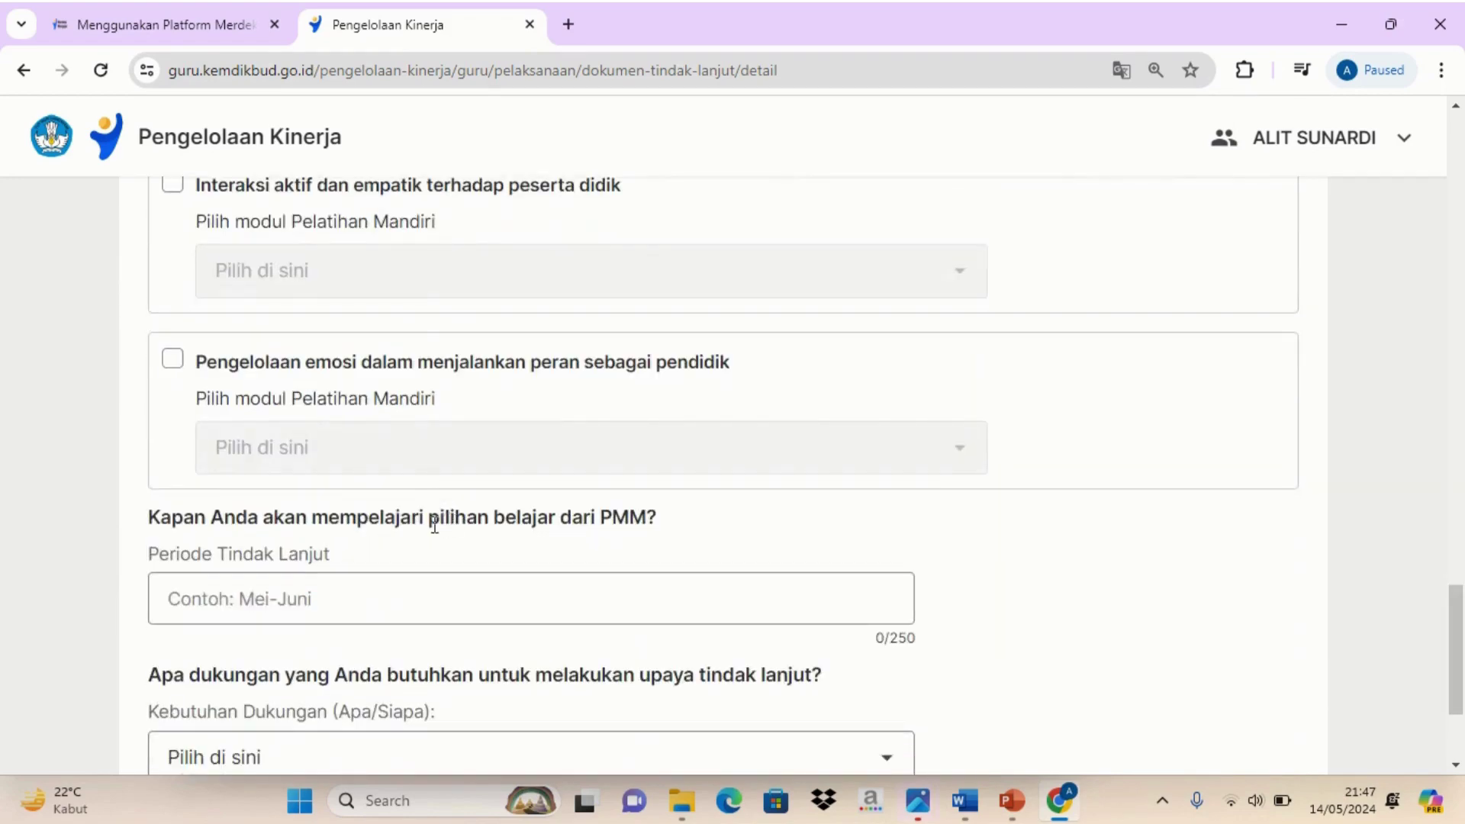
left_click(414, 488)
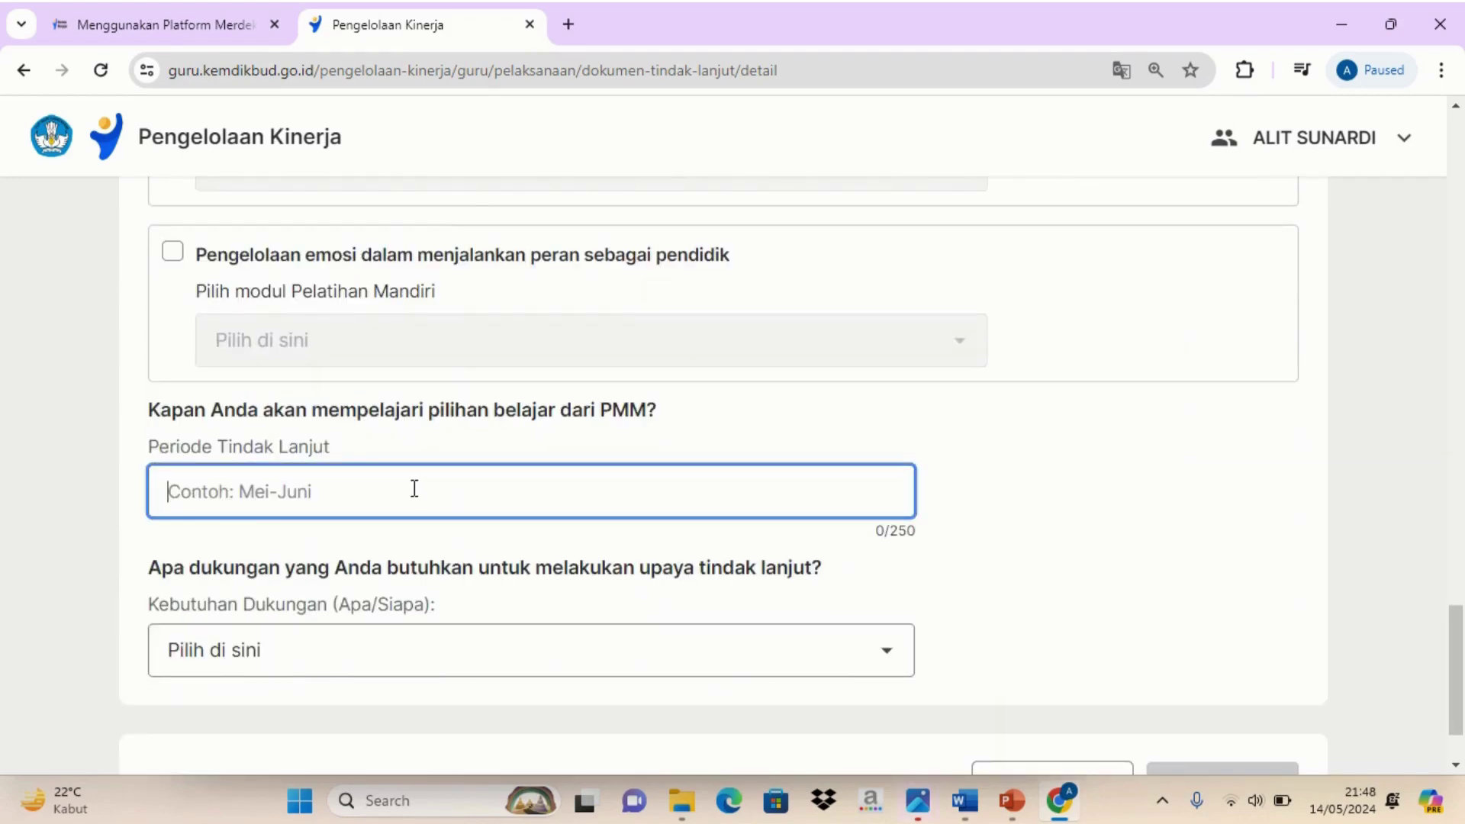
type("me")
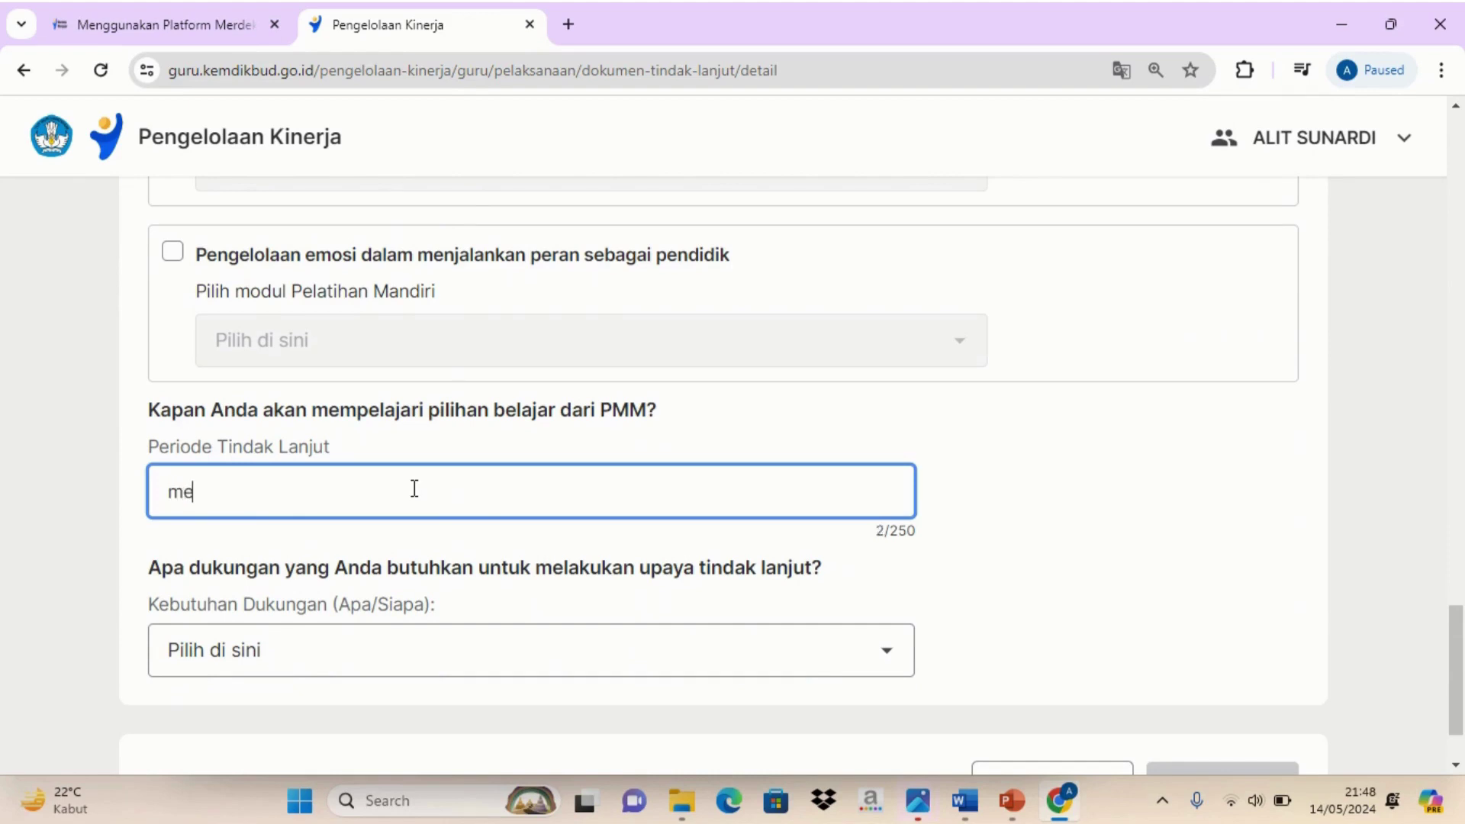
key("BackSpace")
key("BackSpace")
type("Mei")
Choose Memperoleh mentoring dari KS, Guru Penggerak, Guru atau Pemateri Eksternal as the support needed for the PMM follow-up.
scroll(413, 487, "up", 6)
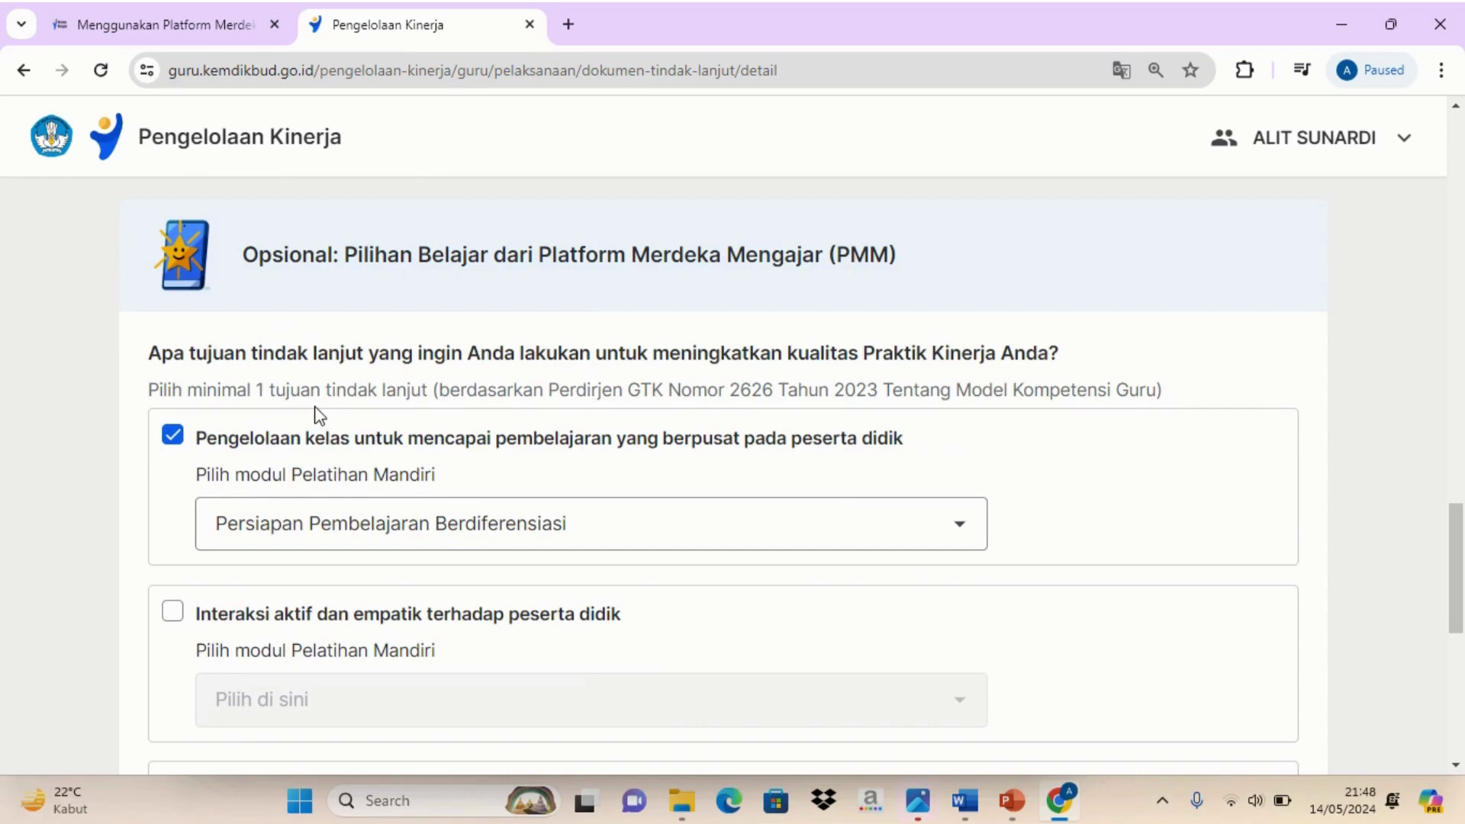
scroll(319, 416, "down", 6)
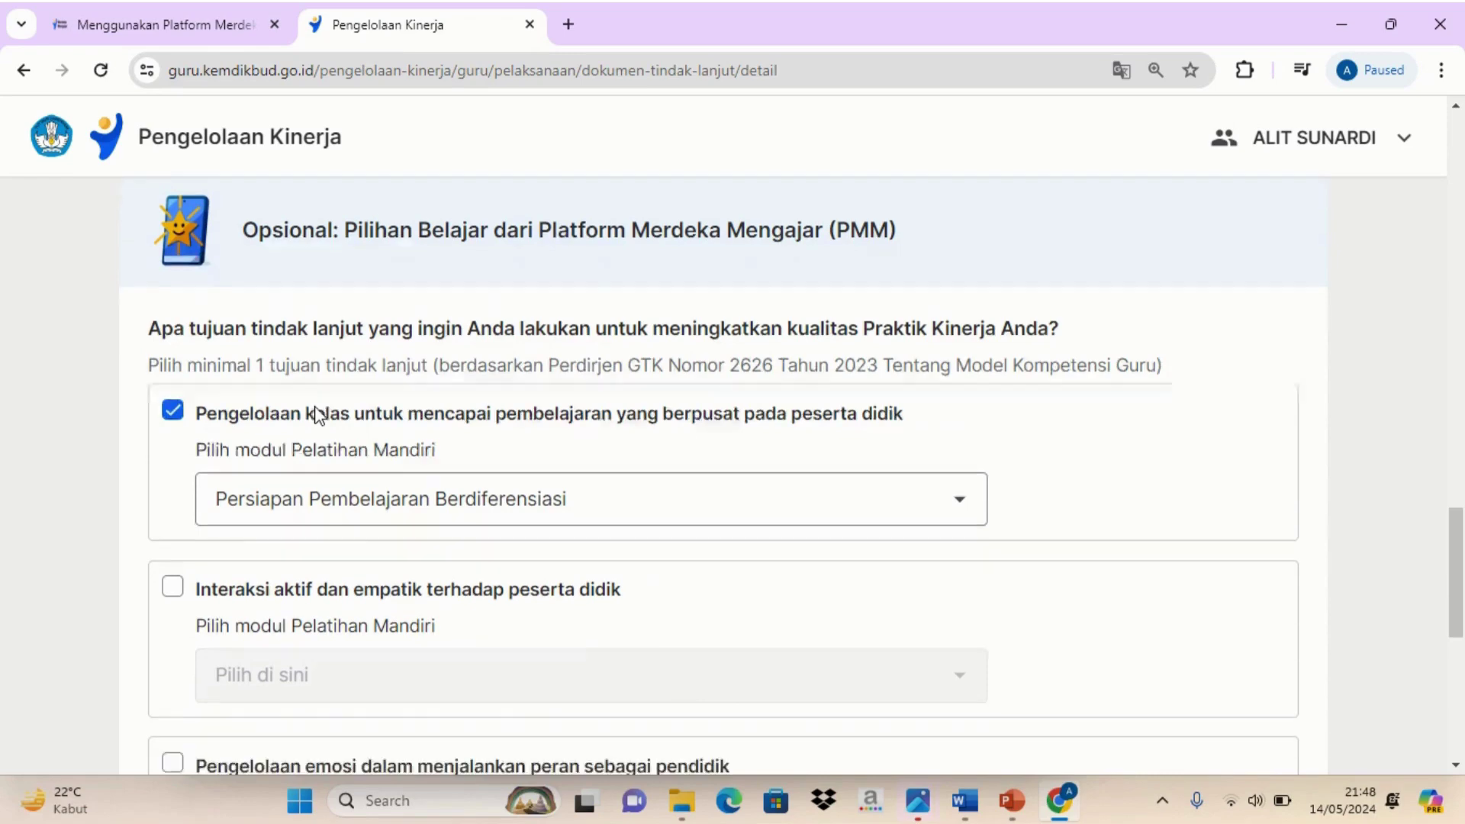
left_click(356, 550)
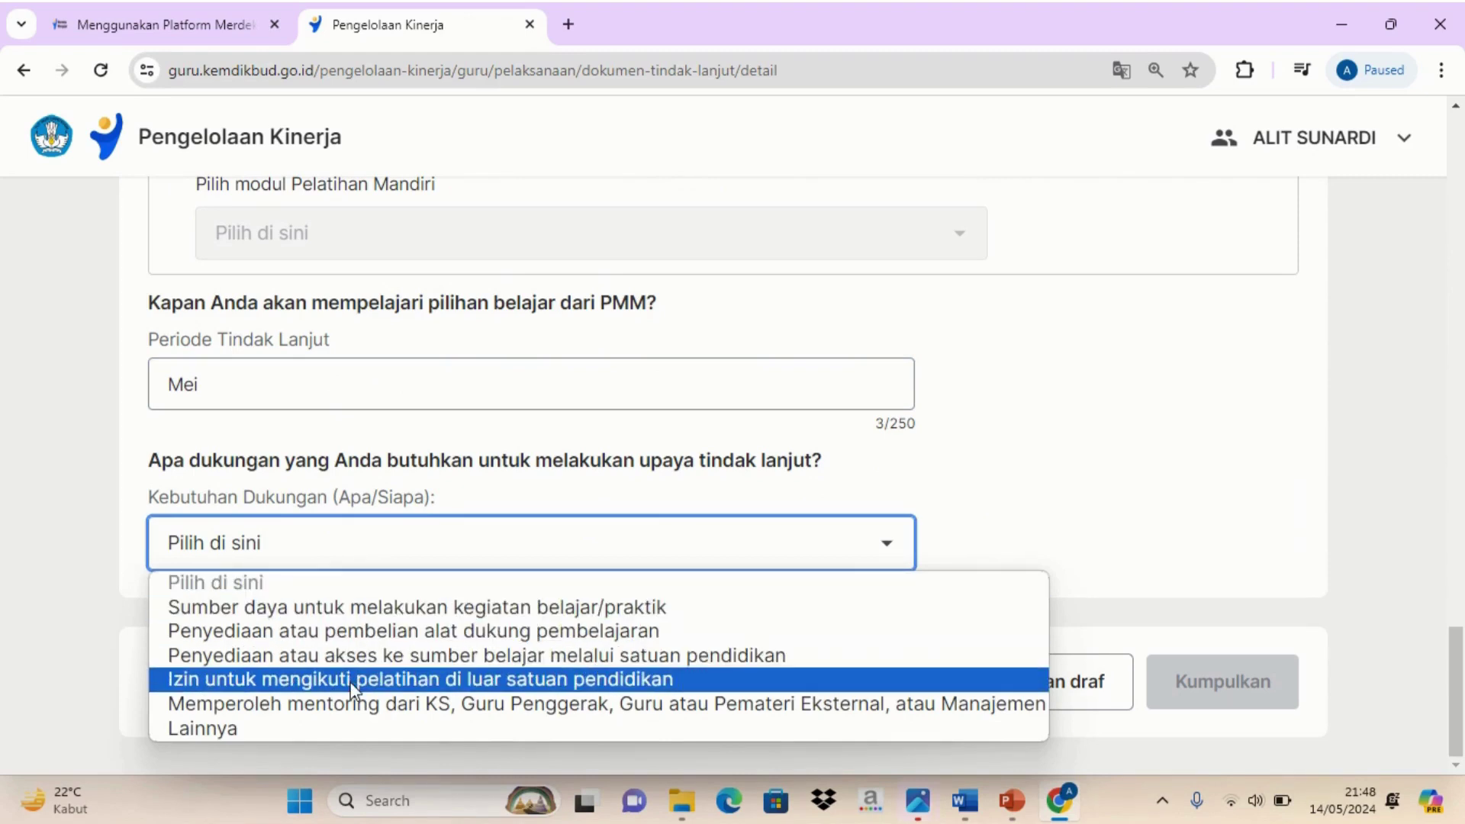
left_click(351, 703)
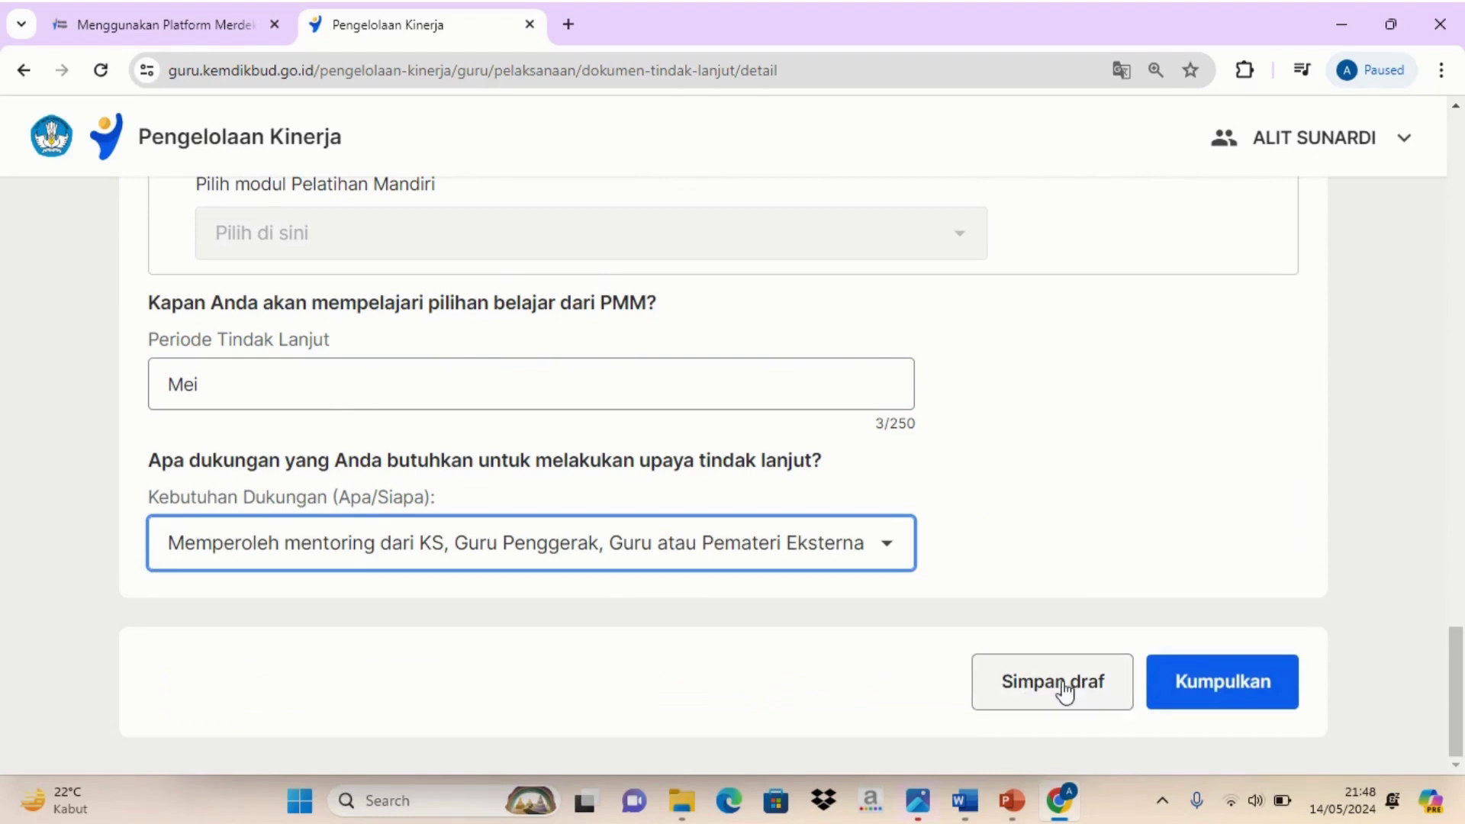
Save the completed follow-up form as a draft and exit it.
scroll(1068, 679, "up", 8)
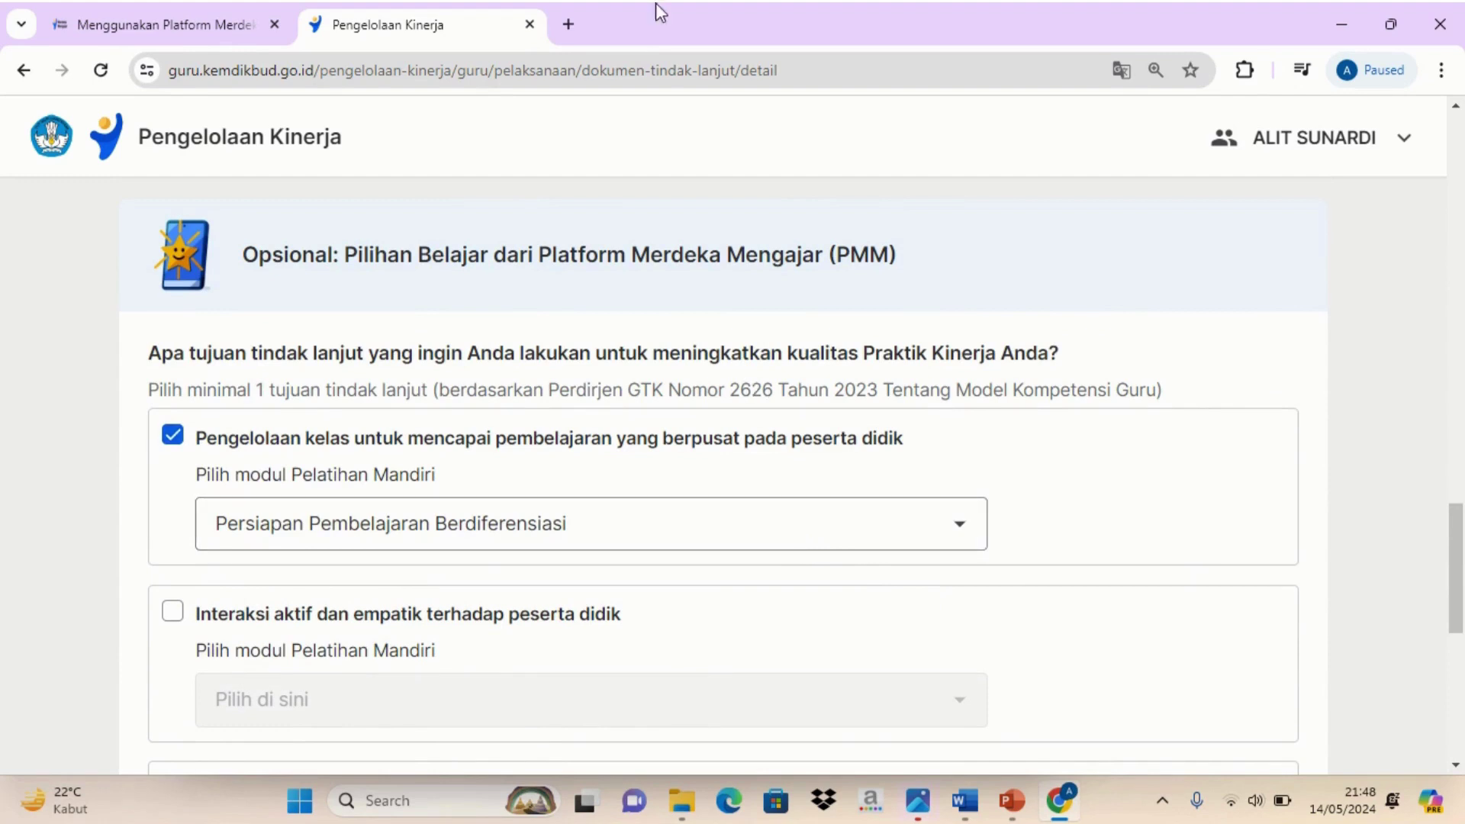
mouse_move(653, 9)
left_click(599, 53)
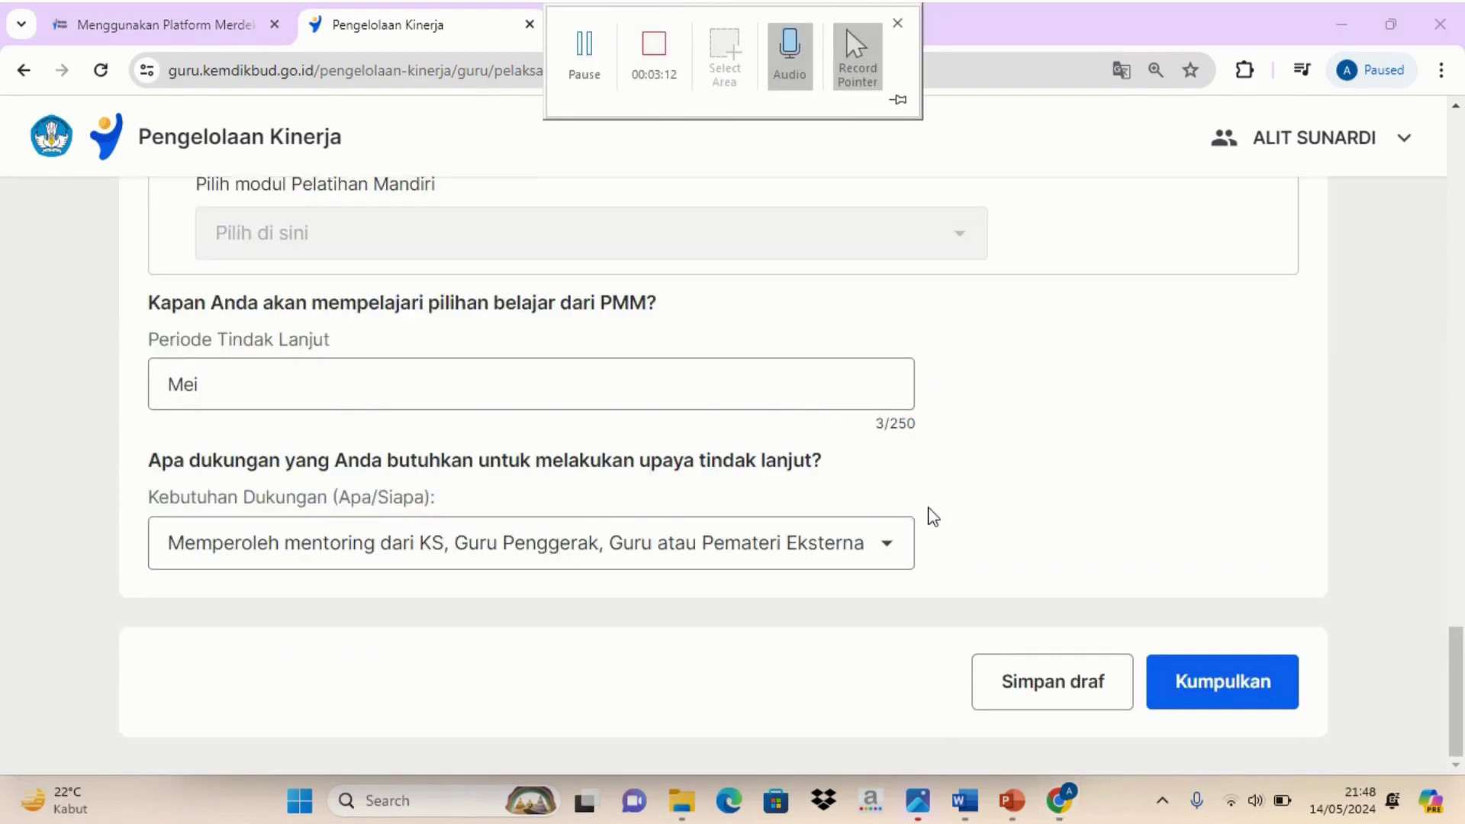
left_click(1059, 686)
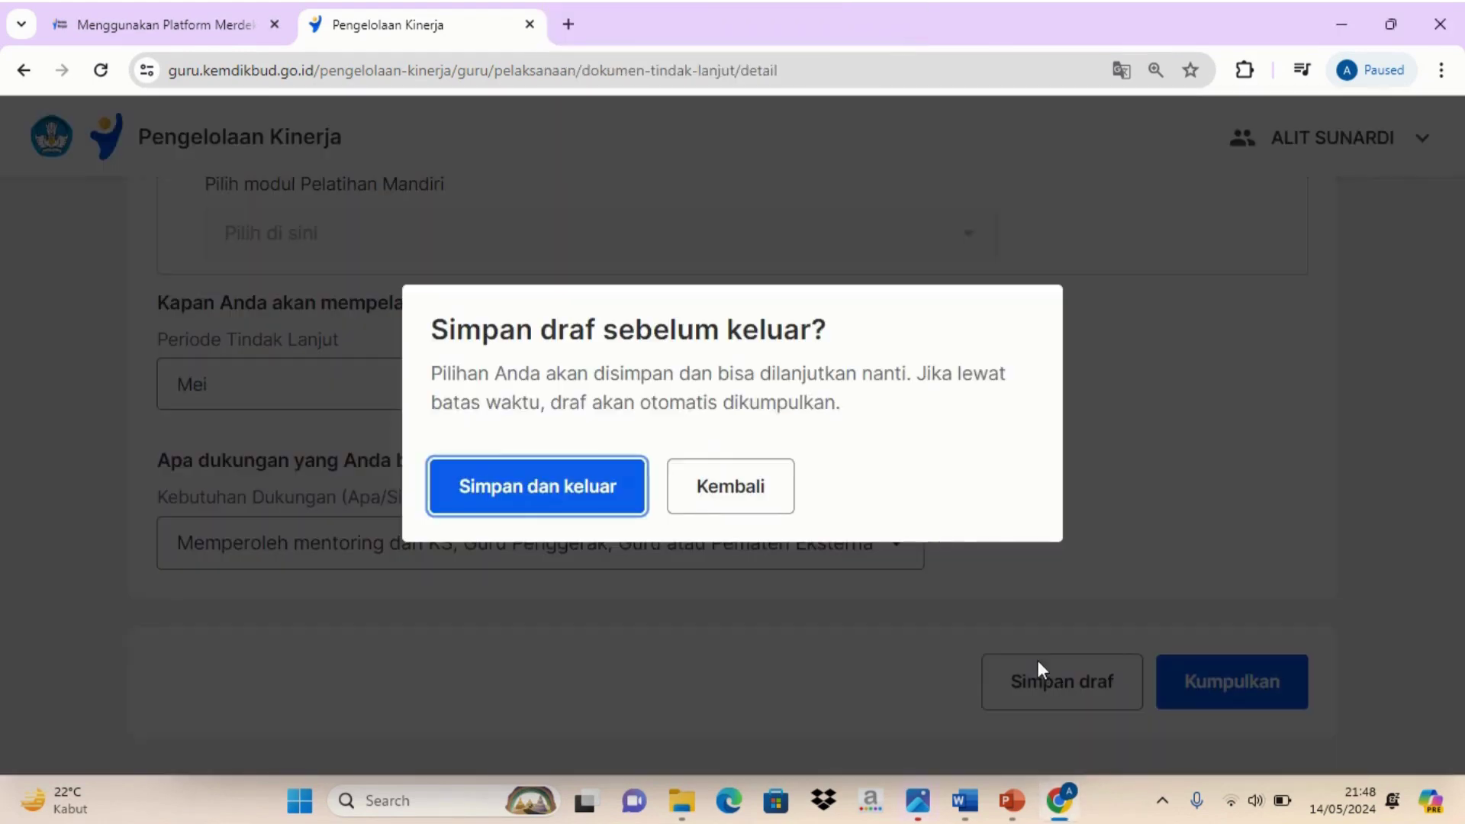
left_click(511, 492)
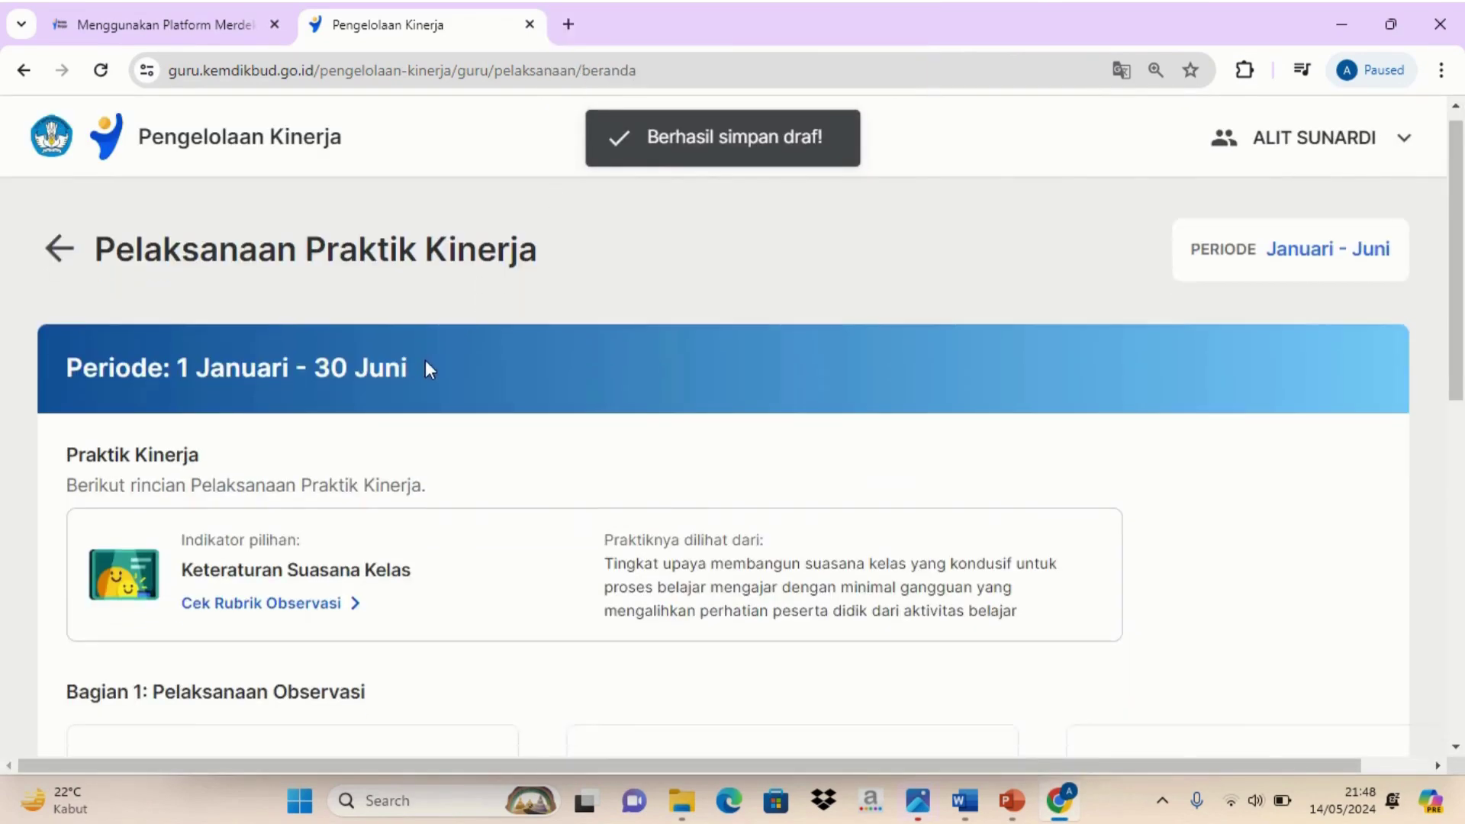
Submit the follow-up document, confirming that its content can be changed until it is assessed.
scroll(421, 373, "down", 4)
scroll(687, 519, "down", 1)
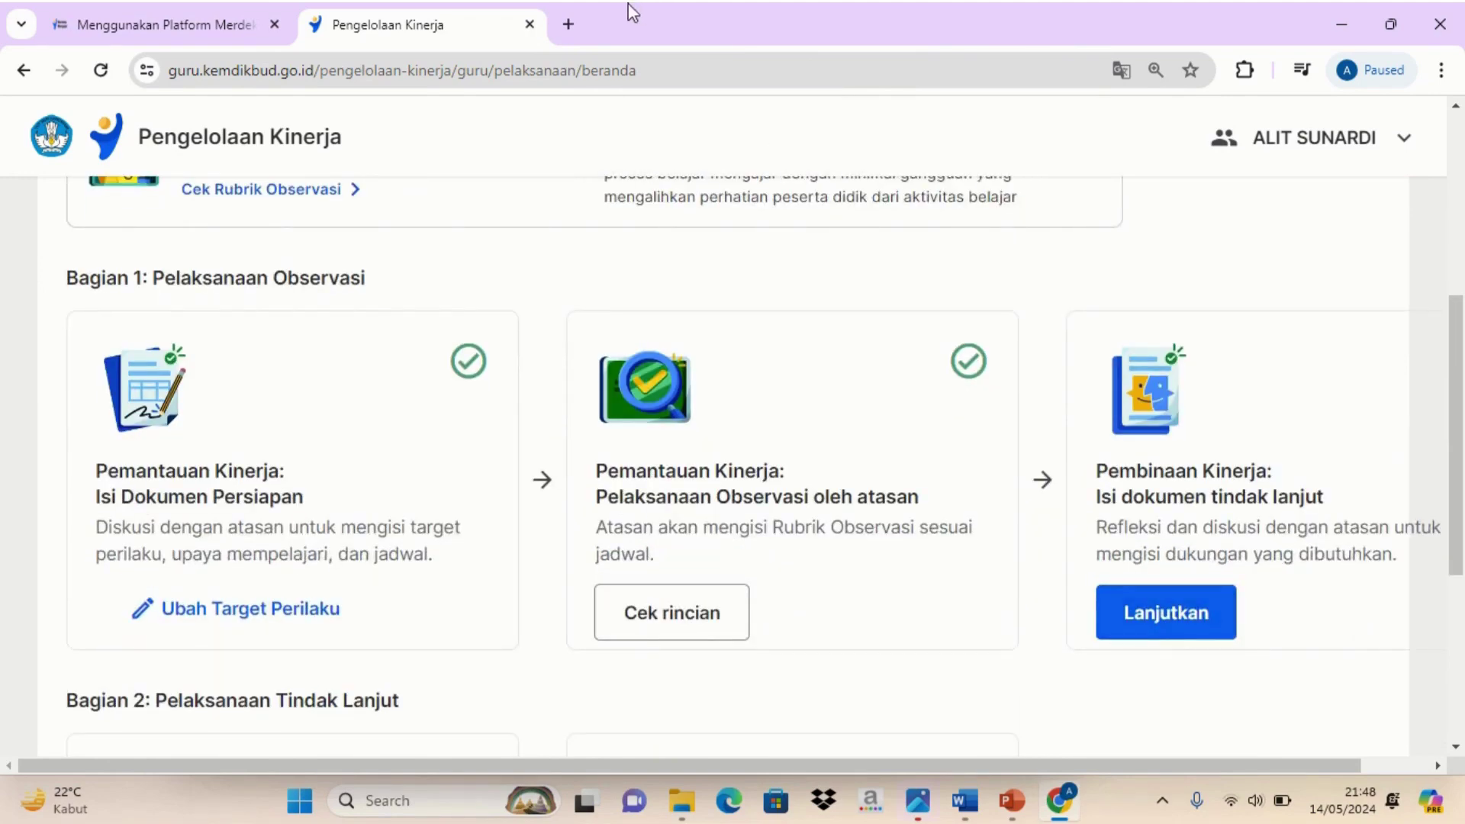
mouse_move(627, 10)
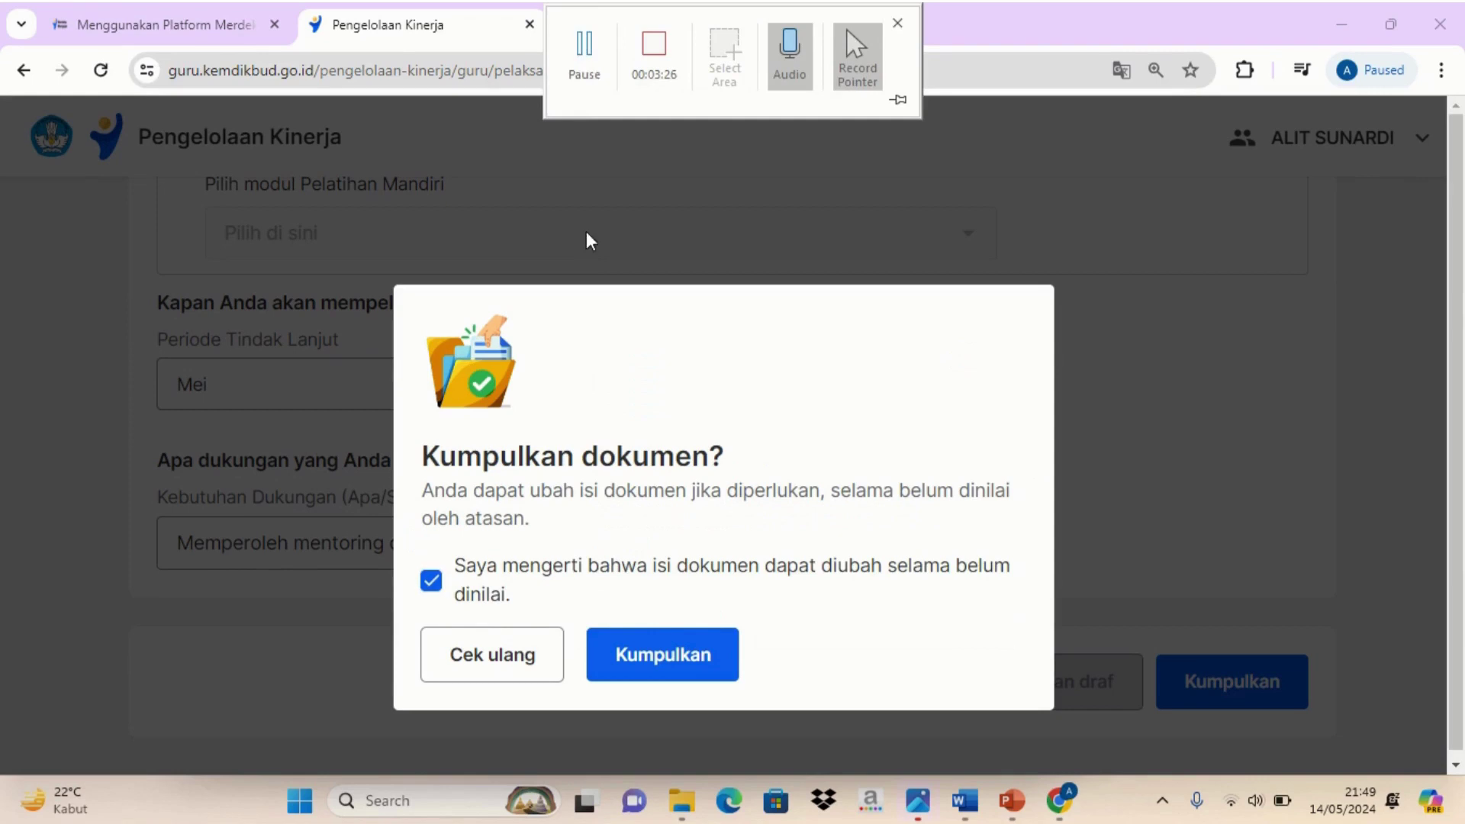
left_click(672, 655)
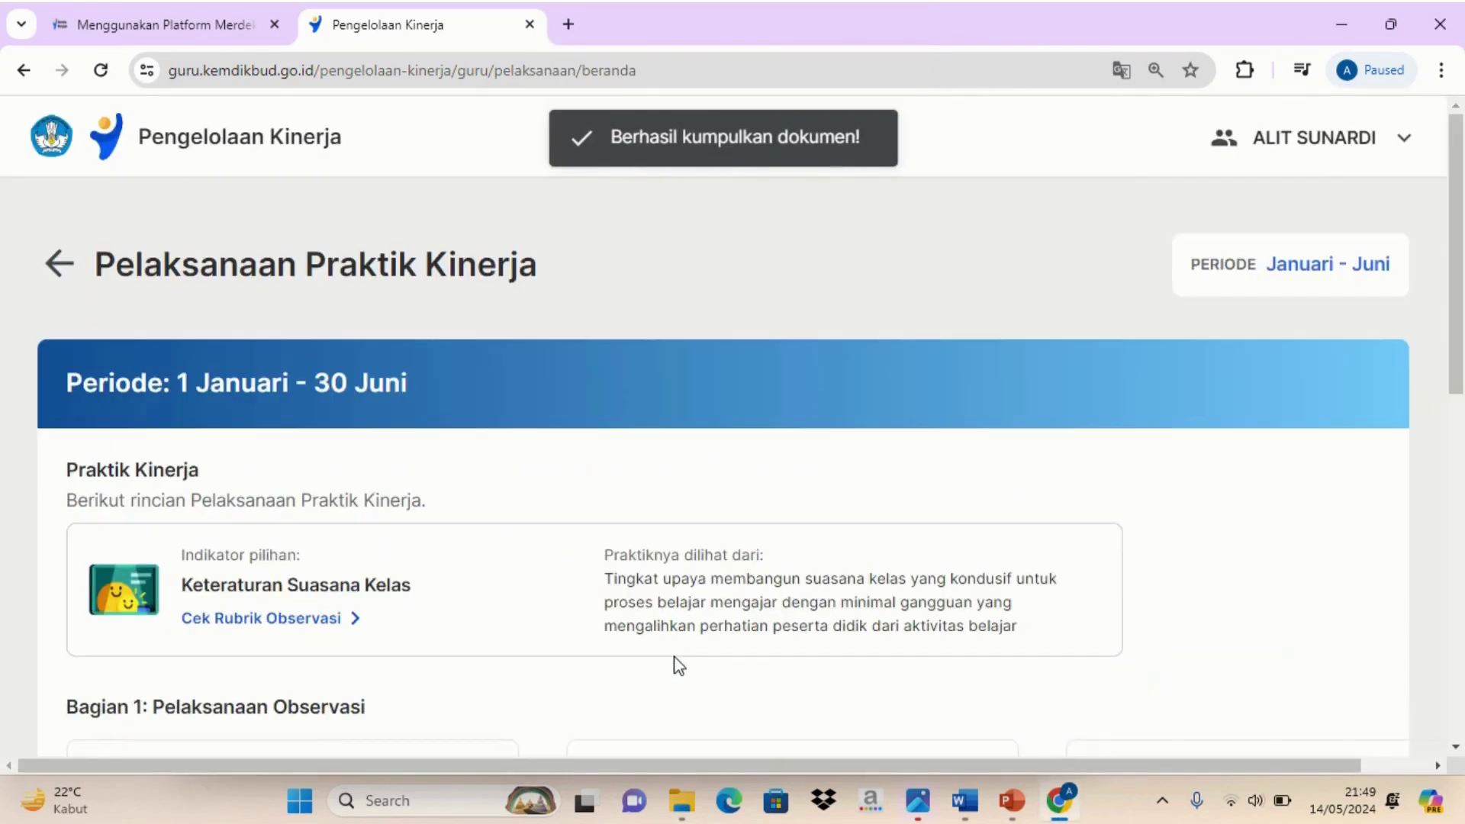
Open the Persiapan Pembelajaran Berdiferensiasi module from the submitted document, close the duplicate module tab and look through the materials and post test.
mouse_move(644, 3)
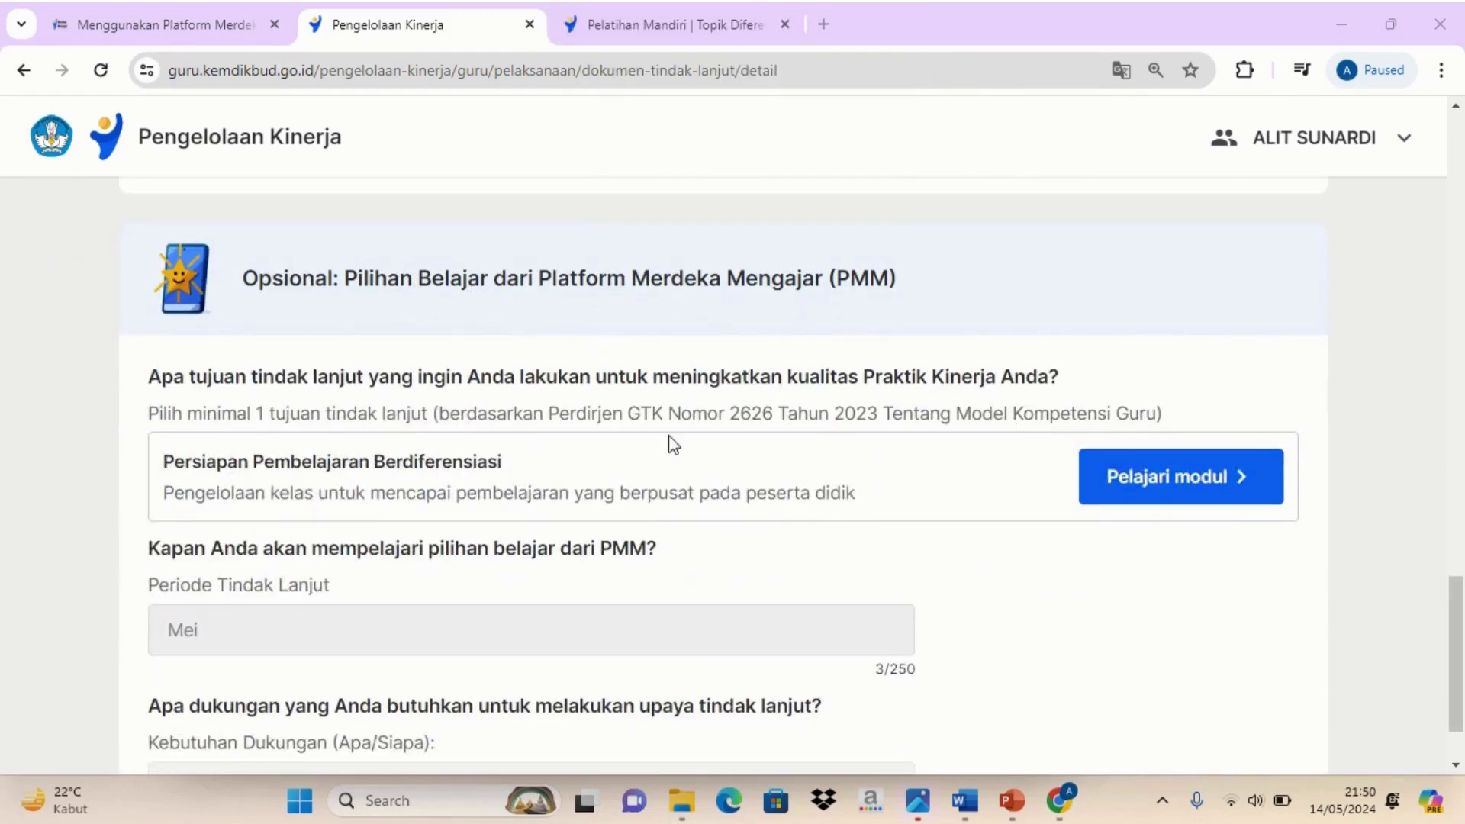
left_click(1187, 486)
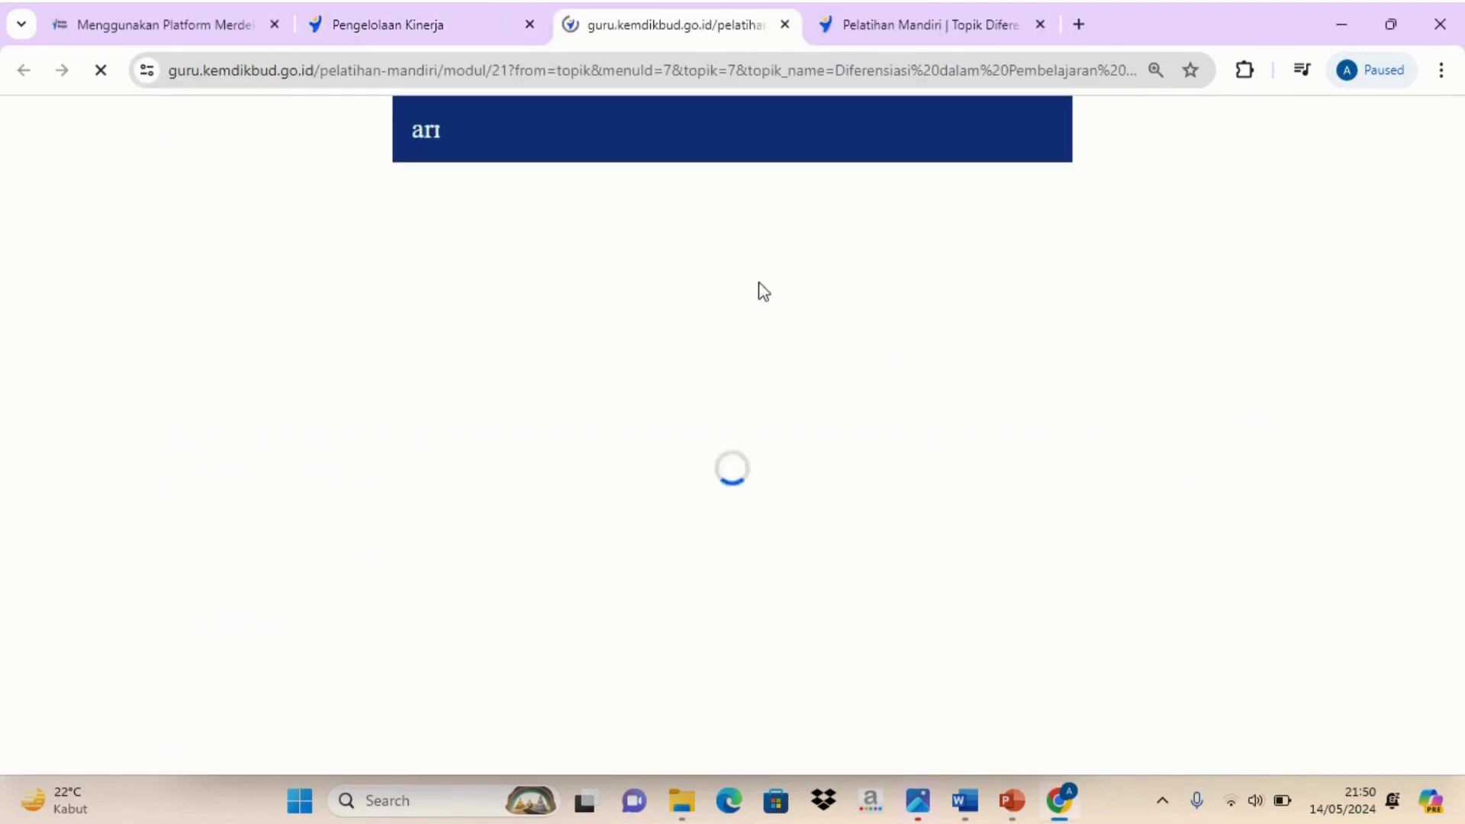
left_click(1034, 25)
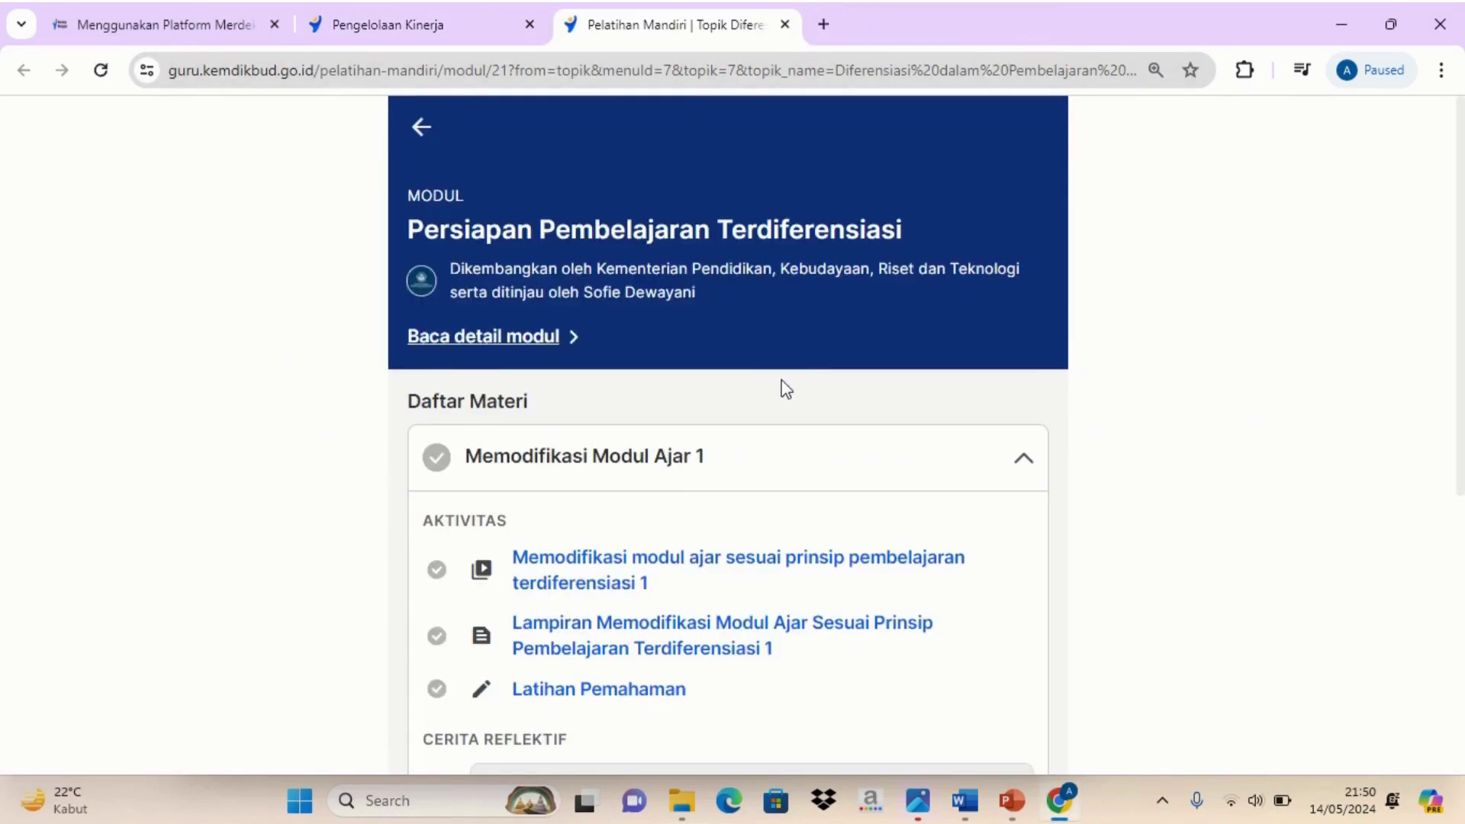
scroll(786, 389, "down", 6)
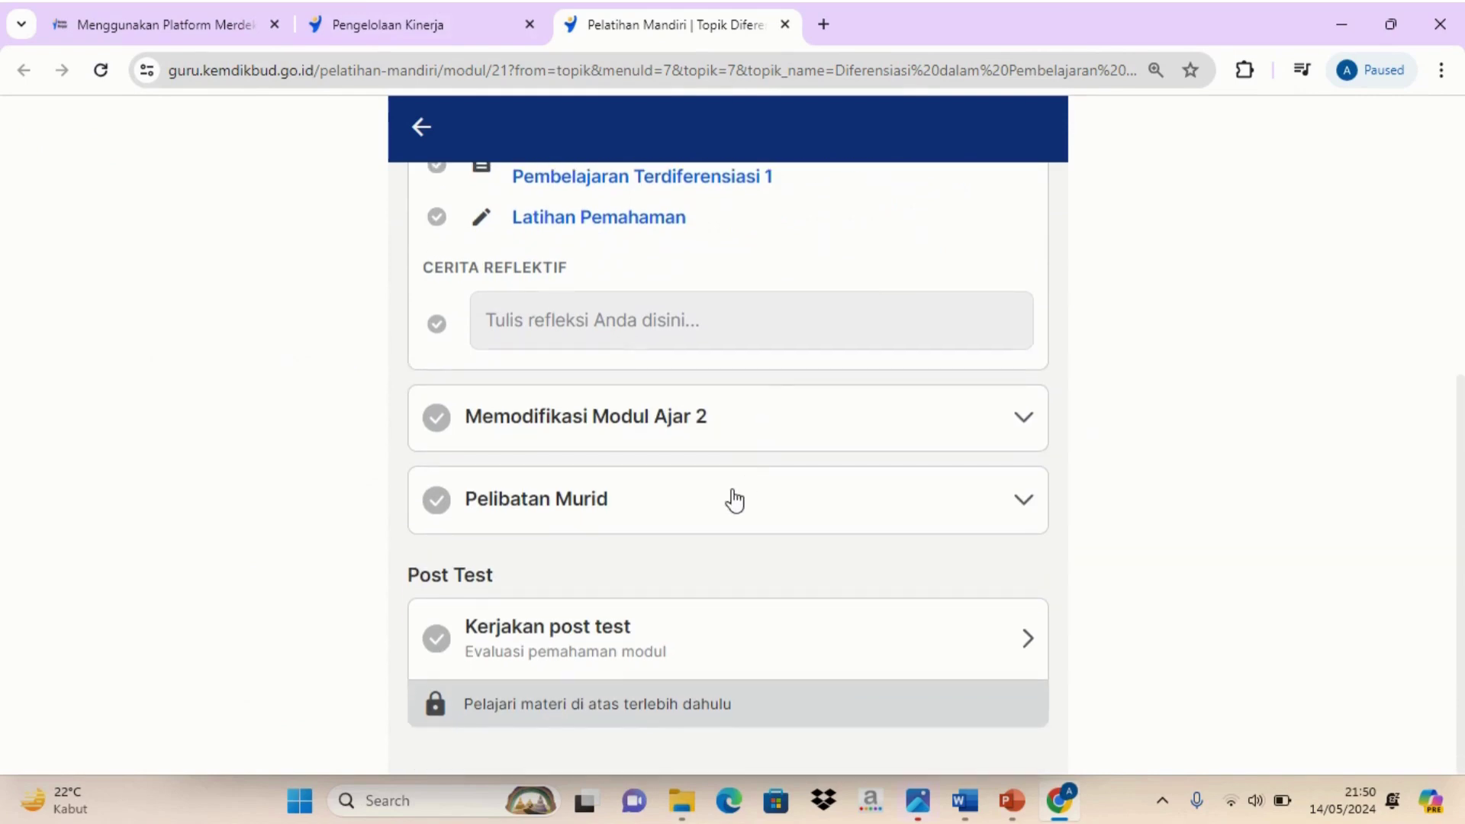
scroll(735, 500, "up", 4)
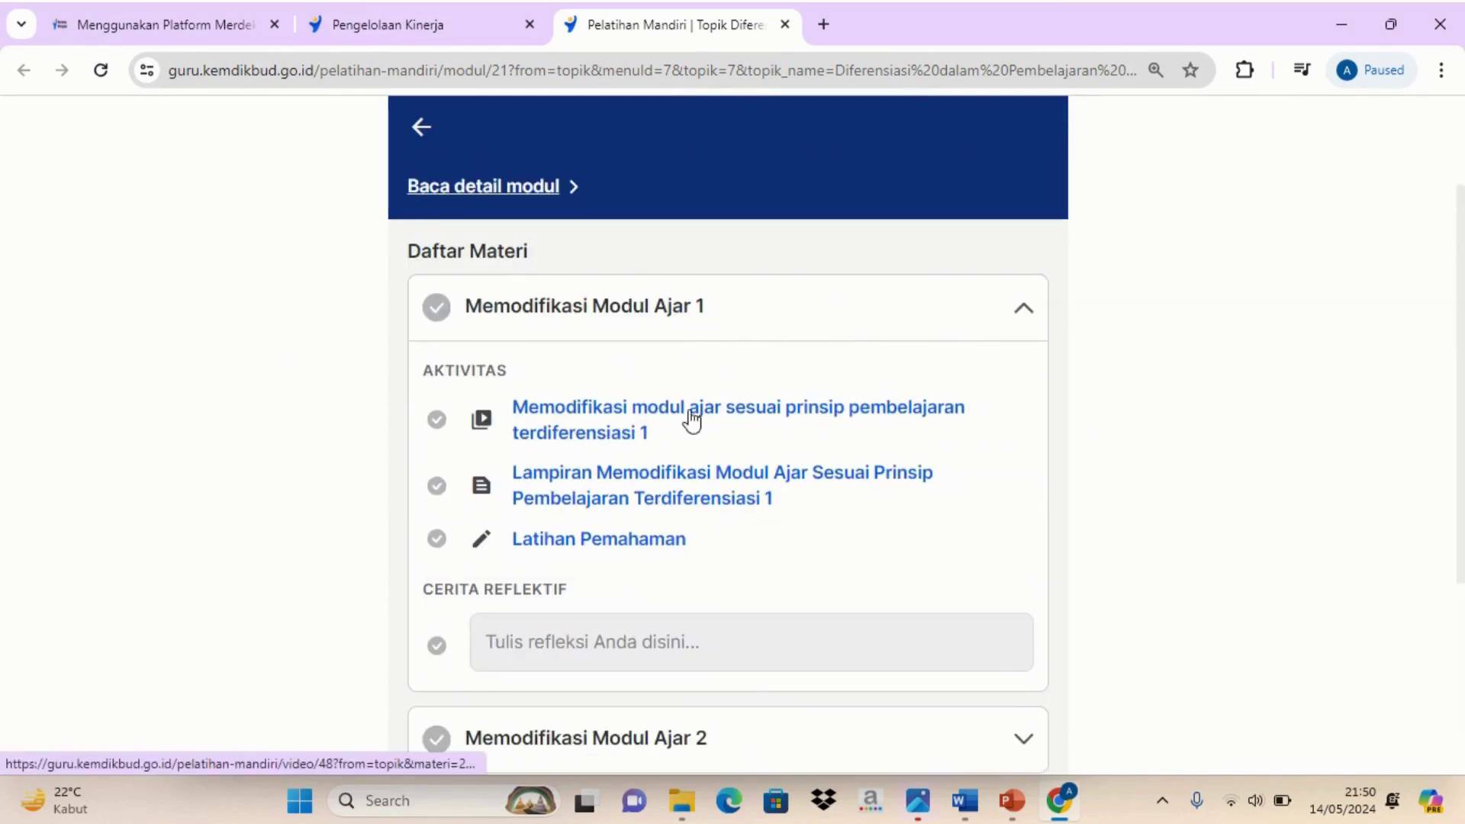
Open the first Memodifikasi Modul Ajar 1 activity, and look back over the submitted Dokumen Tindak Lanjut from its end to its start.
left_click(690, 412)
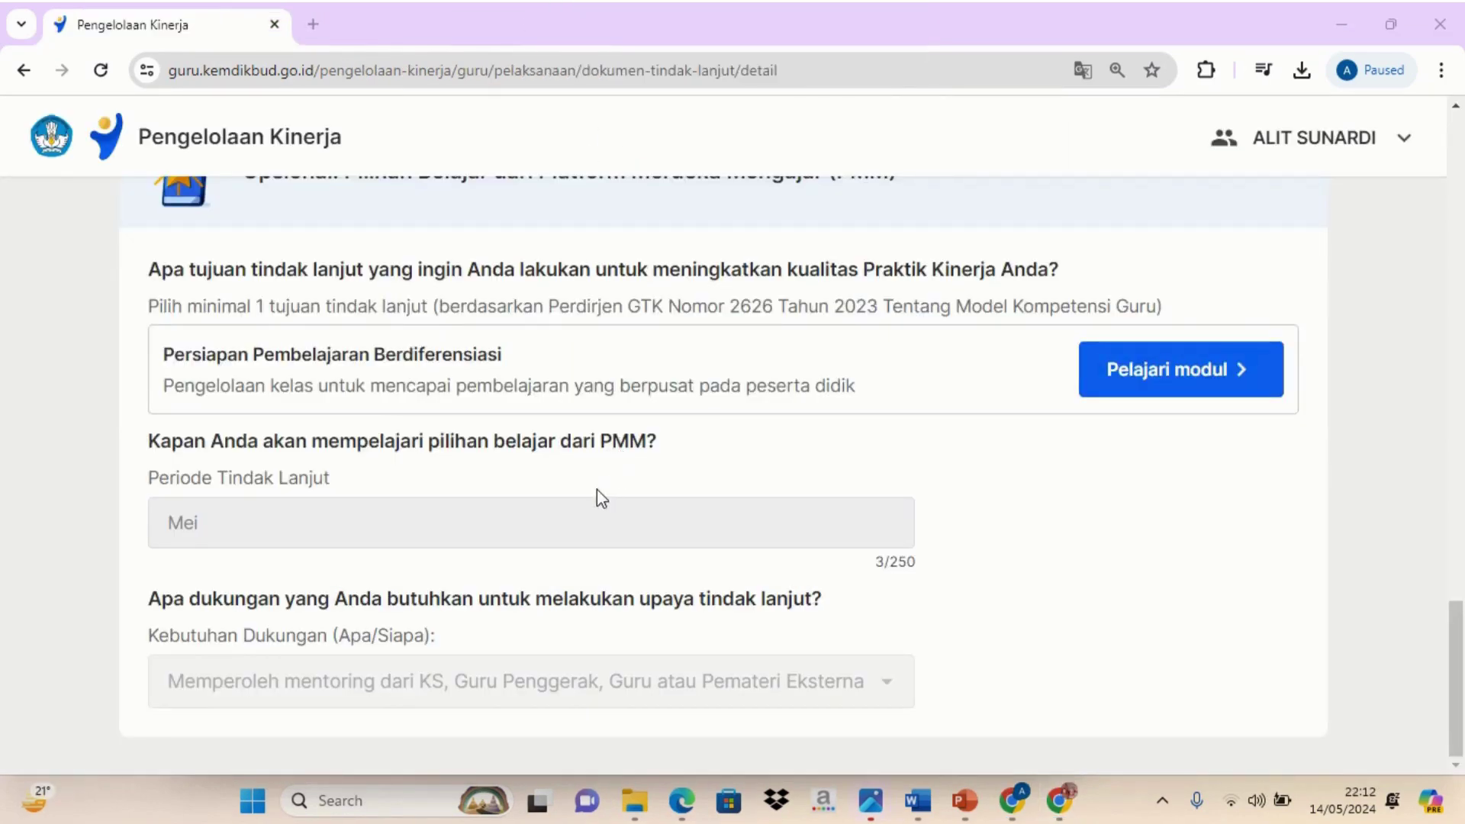
scroll(596, 490, "up", 15)
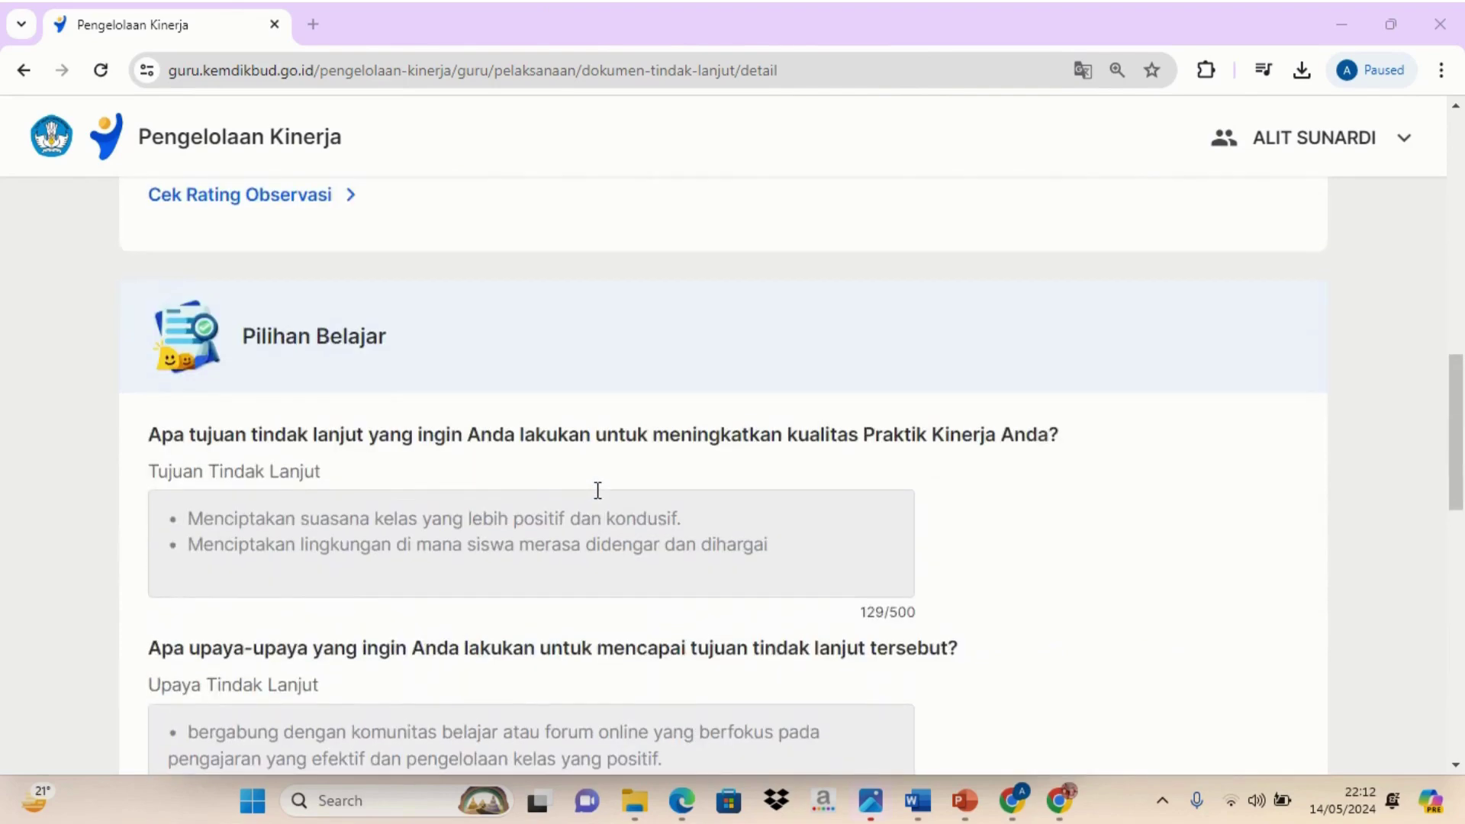
scroll(598, 490, "up", 12)
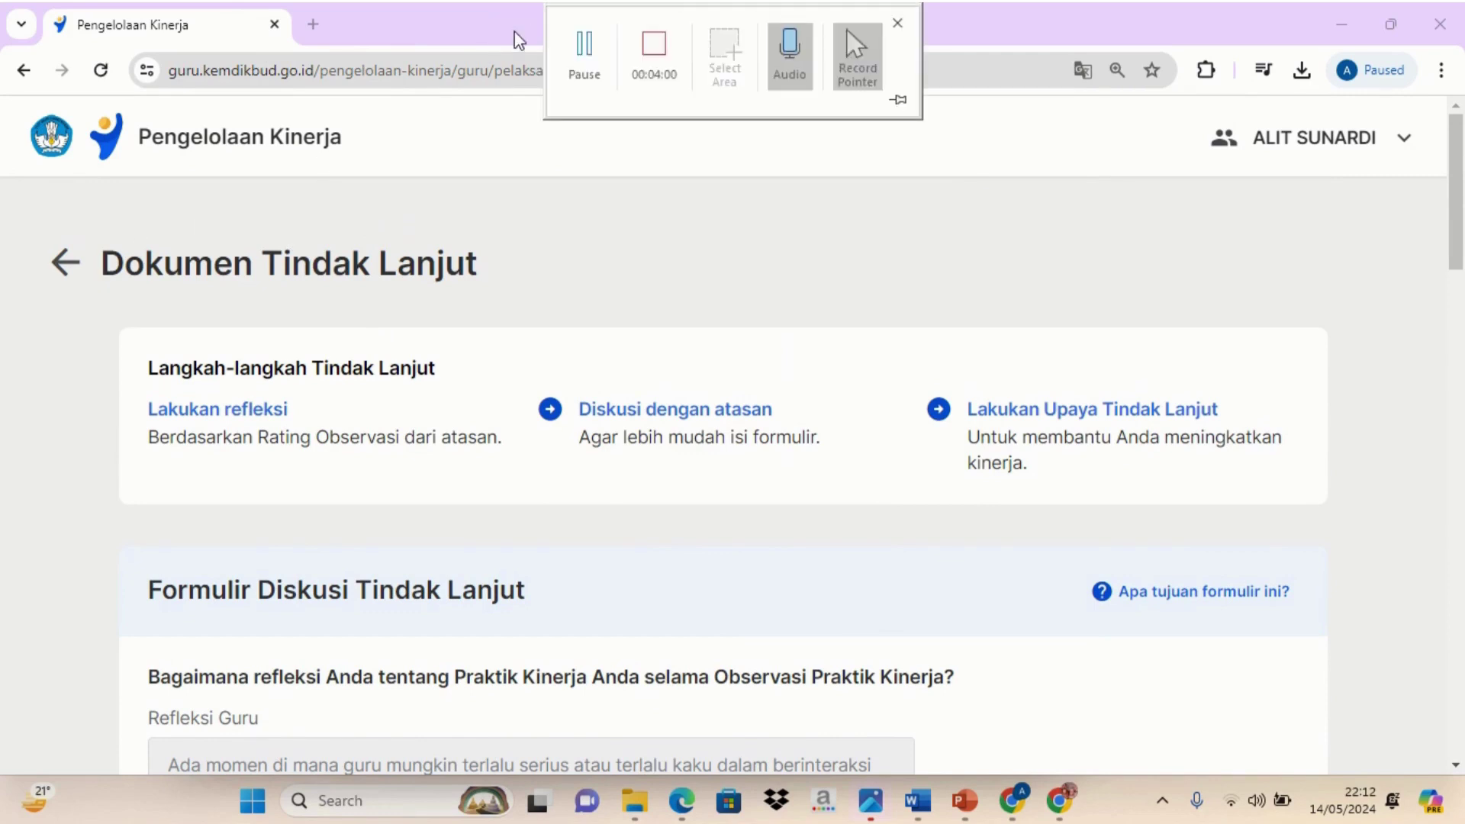
left_click(583, 36)
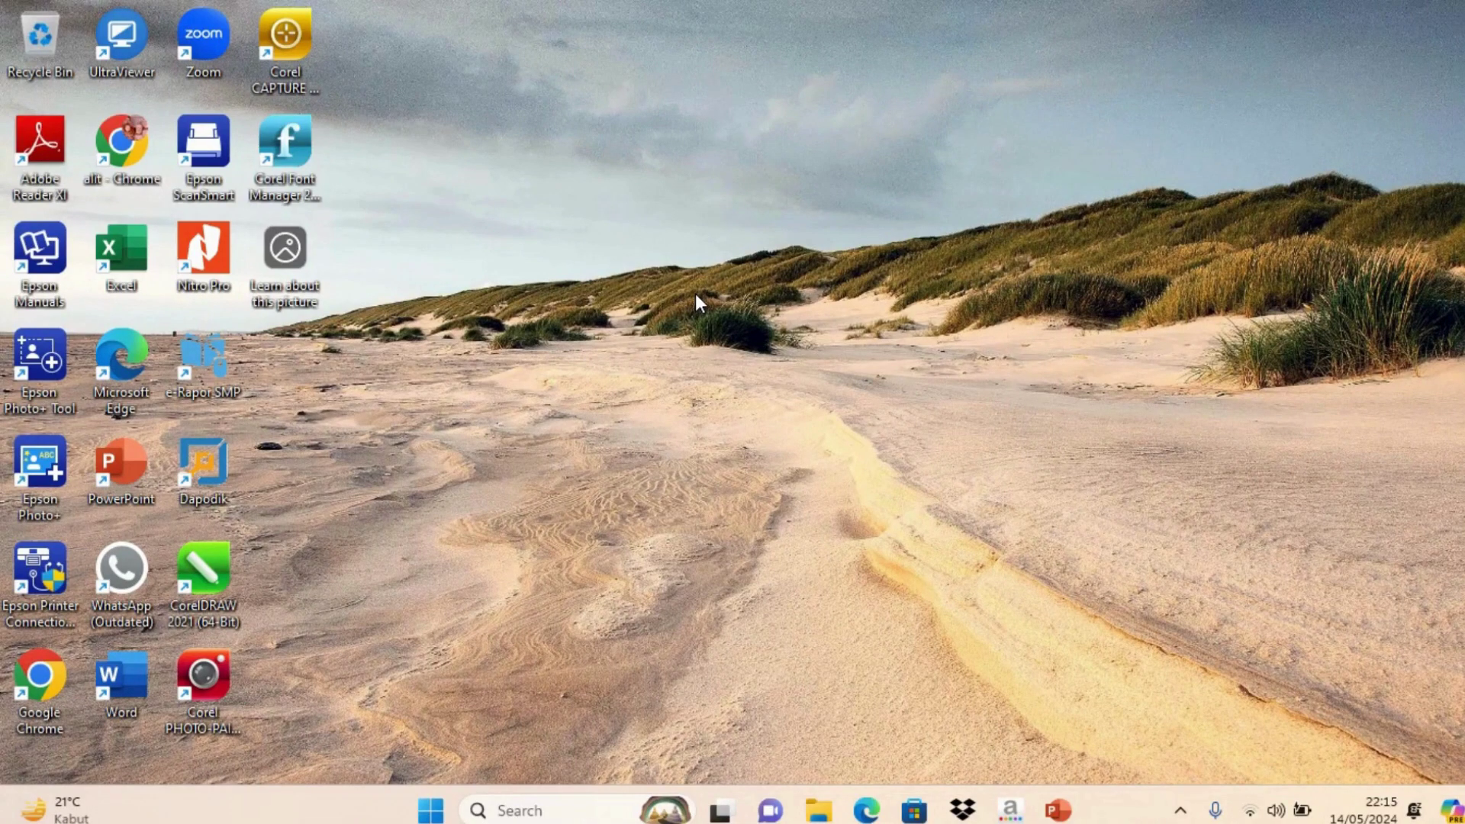
Launch Google Chrome with the teacher's profile, search for pmm in the new tab and open the Platform Merdeka Mengajar site.
double_click(36, 683)
left_click(1026, 366)
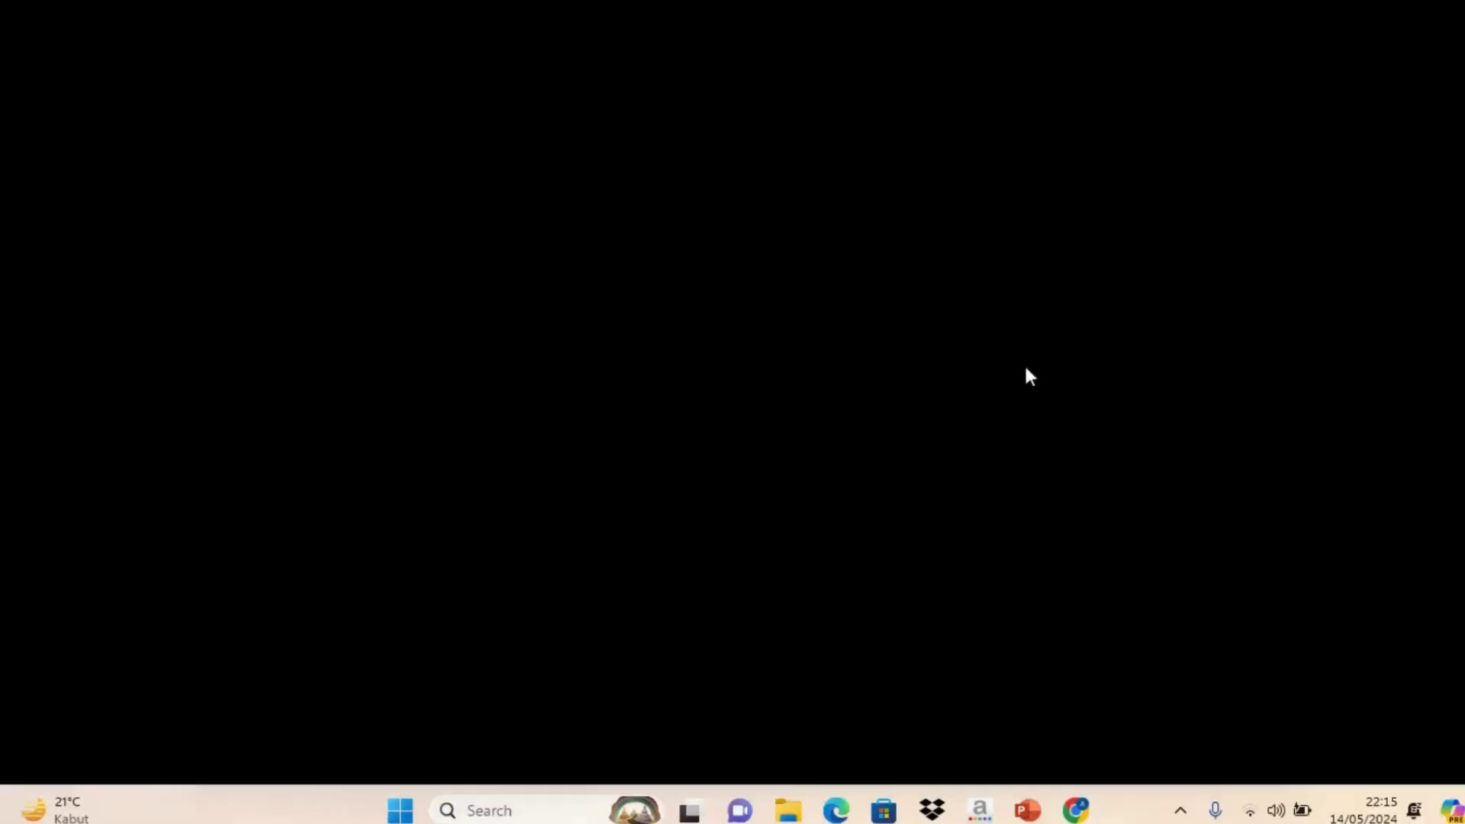
left_click(318, 22)
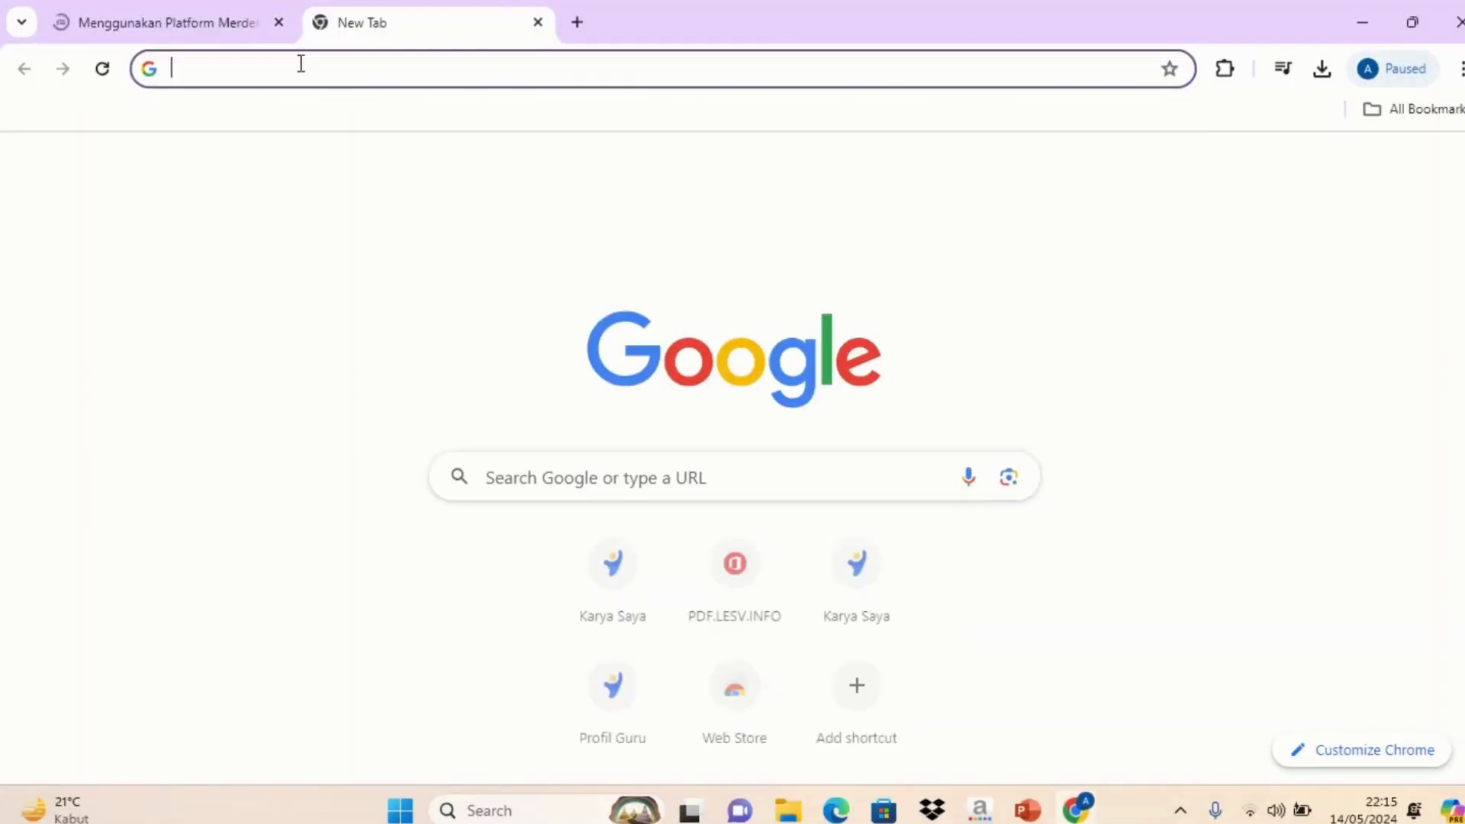
left_click(298, 67)
left_click(288, 128)
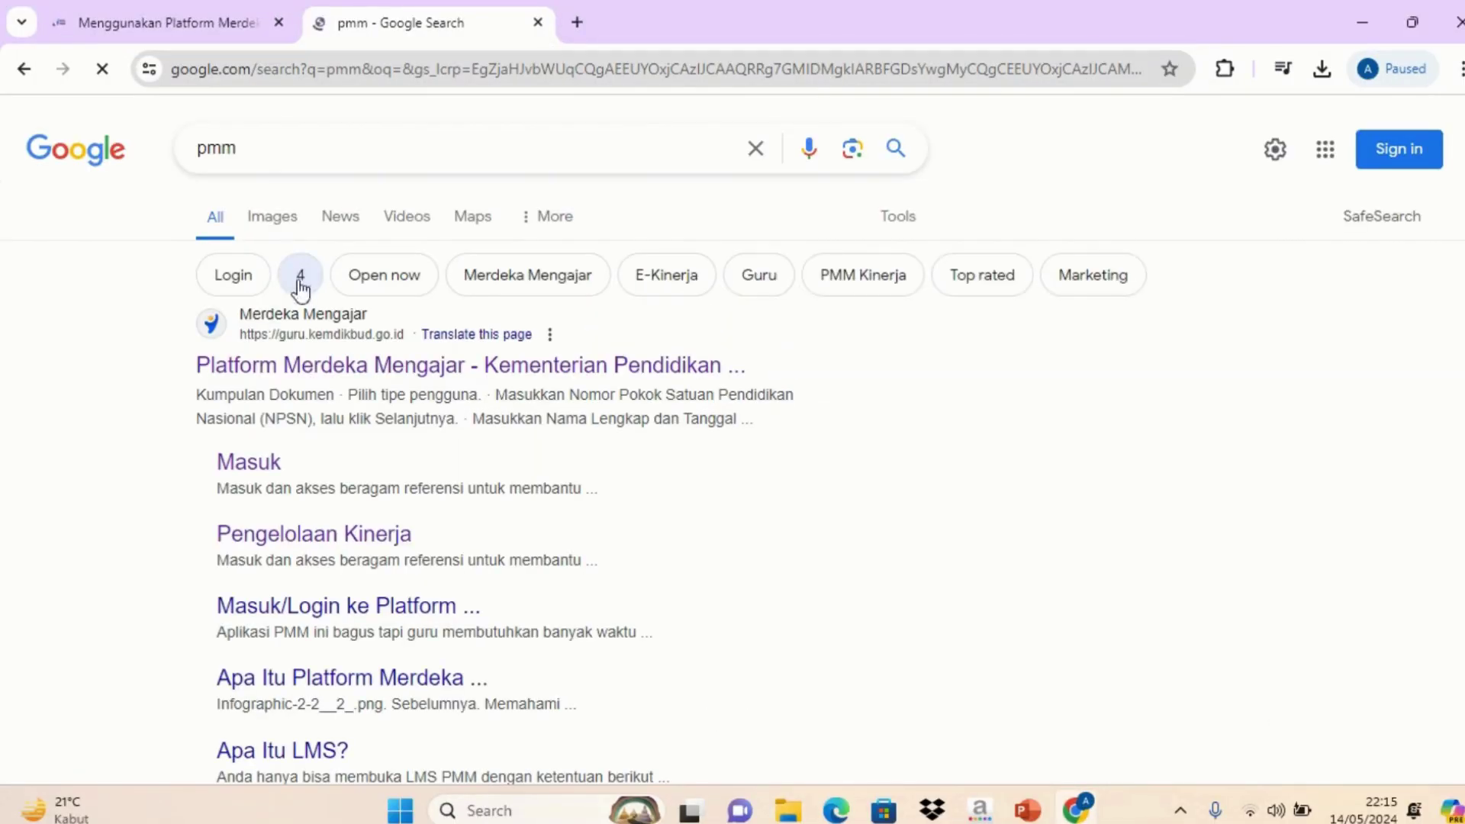
left_click(310, 371)
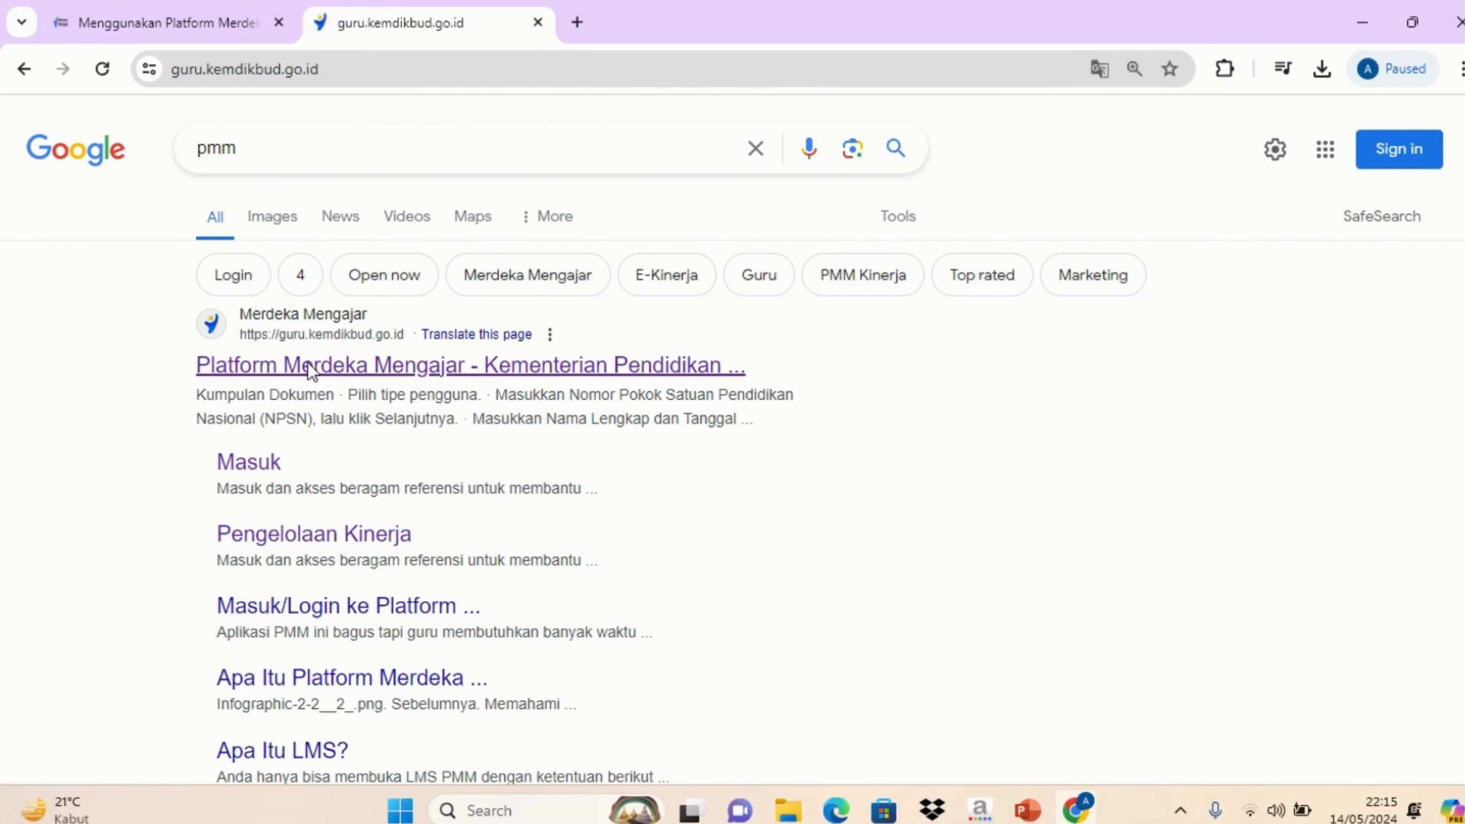
Open Pengelolaan Kinerja from the Merdeka Mengajar home page and go to the Guru section Sebagai Pegawai.
scroll(593, 335, "down", 5)
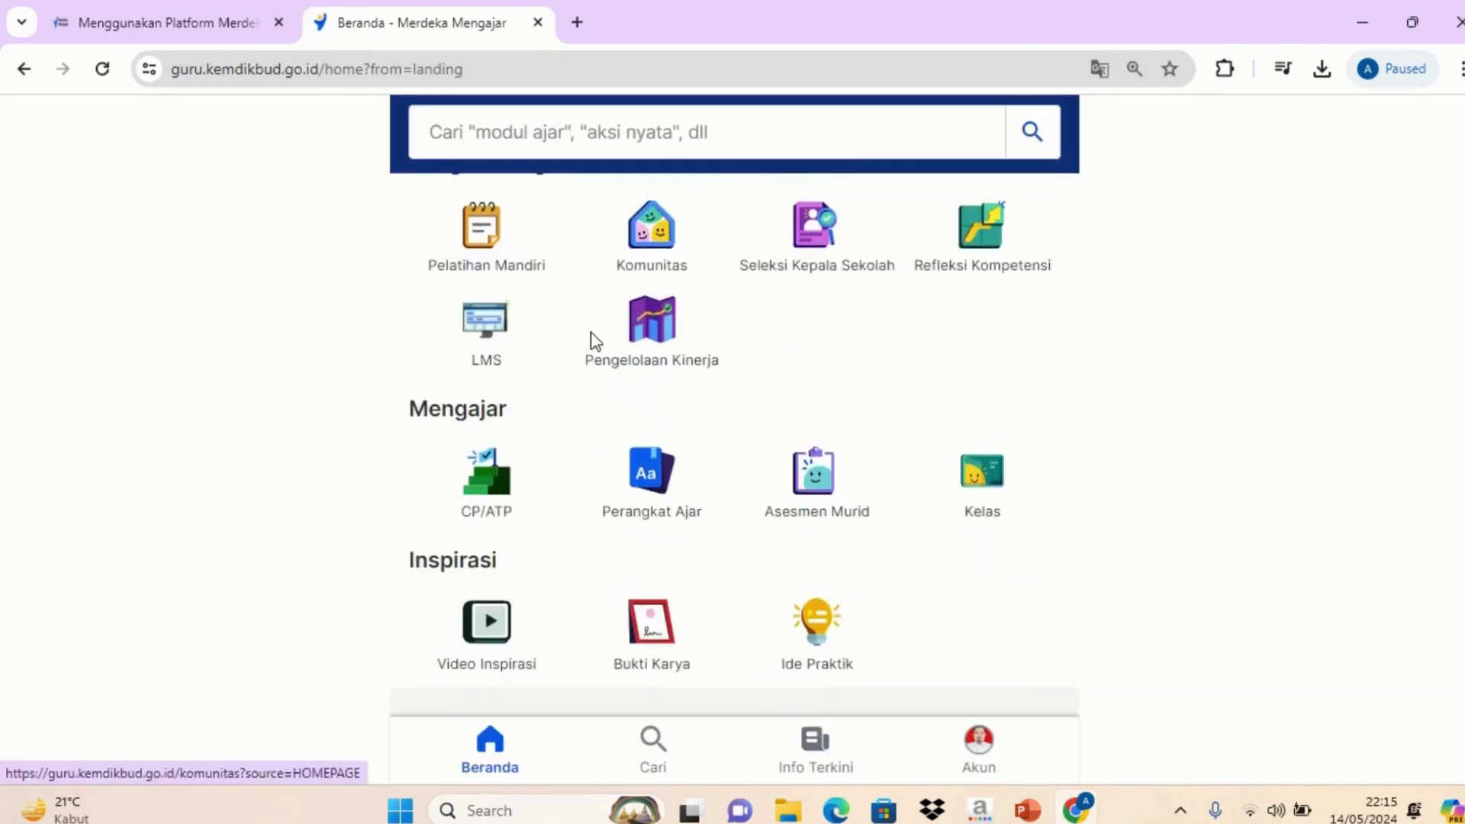
left_click(666, 336)
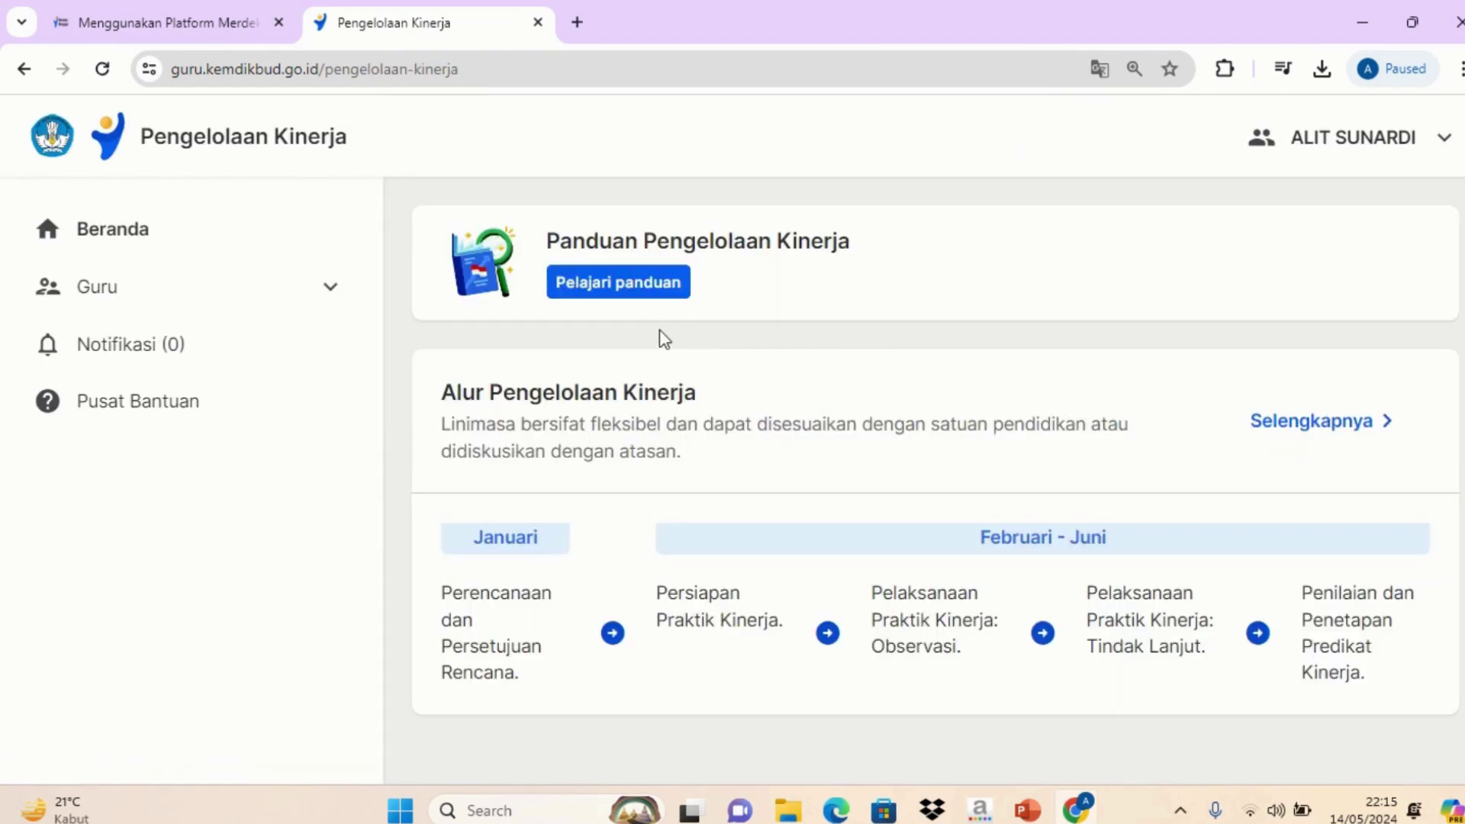
left_click(218, 287)
left_click(212, 340)
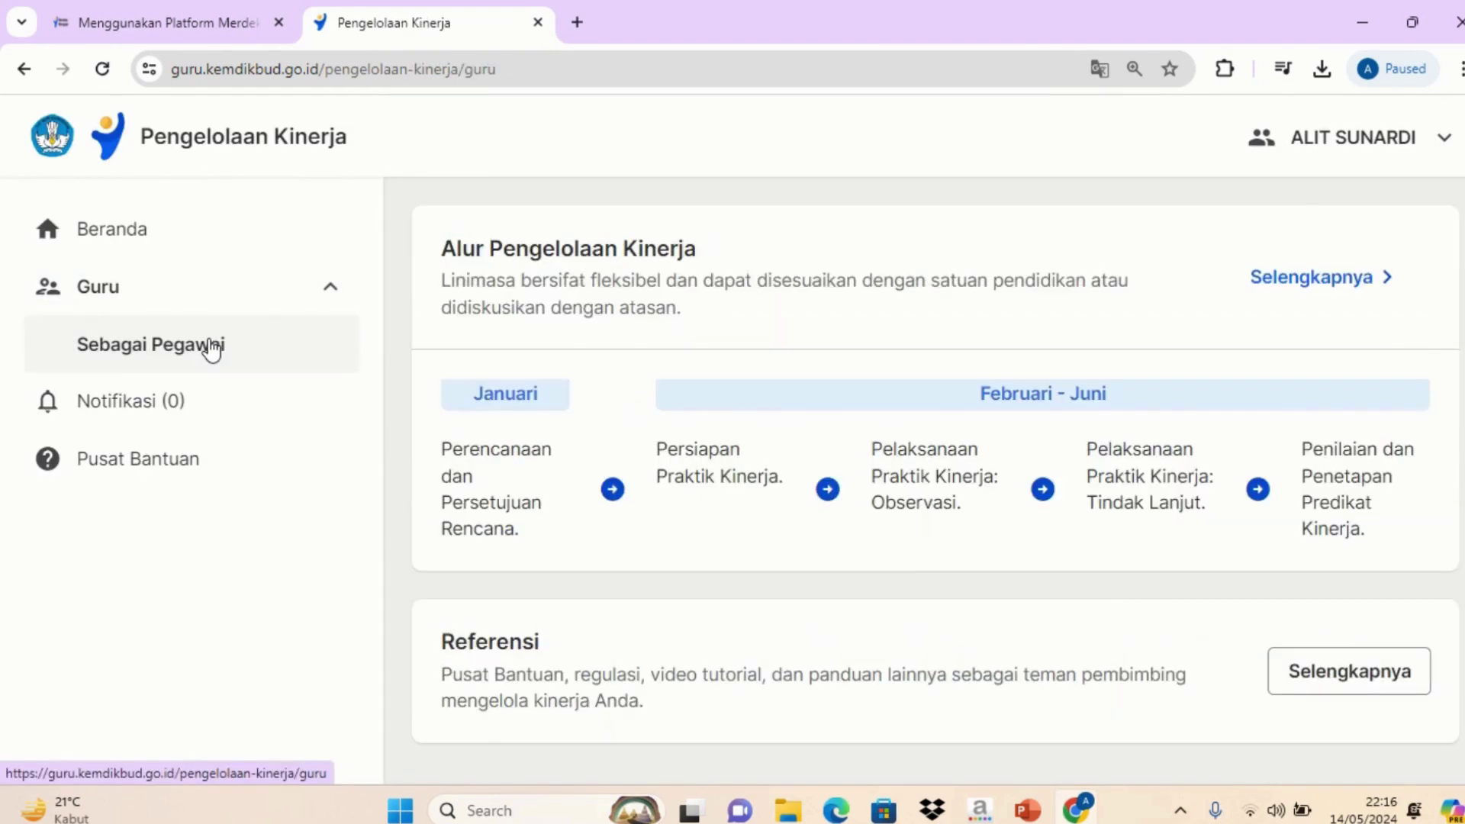
Open the Tugas Tambahan document collection and start submitting evidence for the TPPK work plan.
scroll(690, 333, "down", 5)
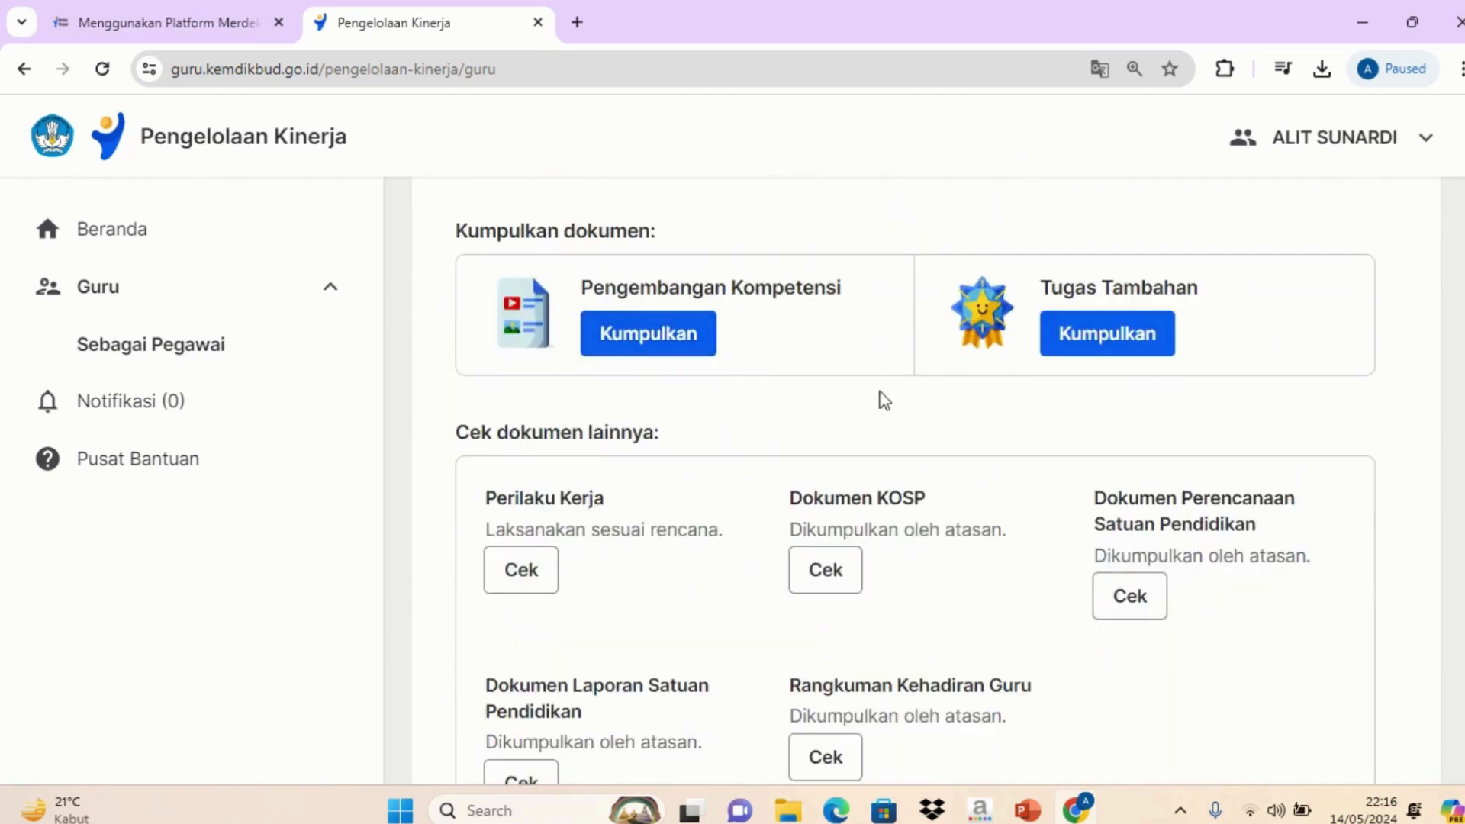
left_click(1105, 359)
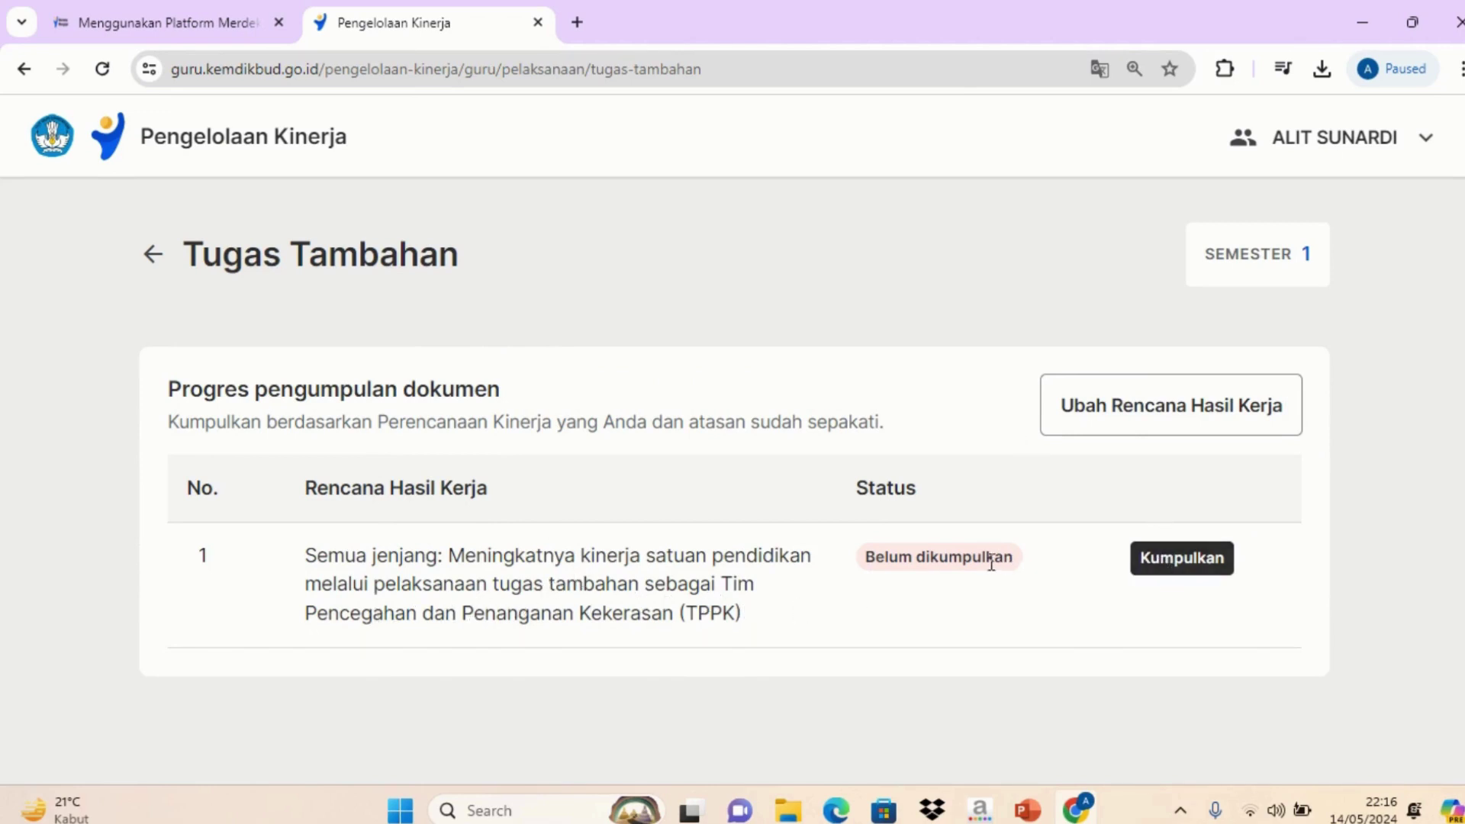
left_click(1155, 557)
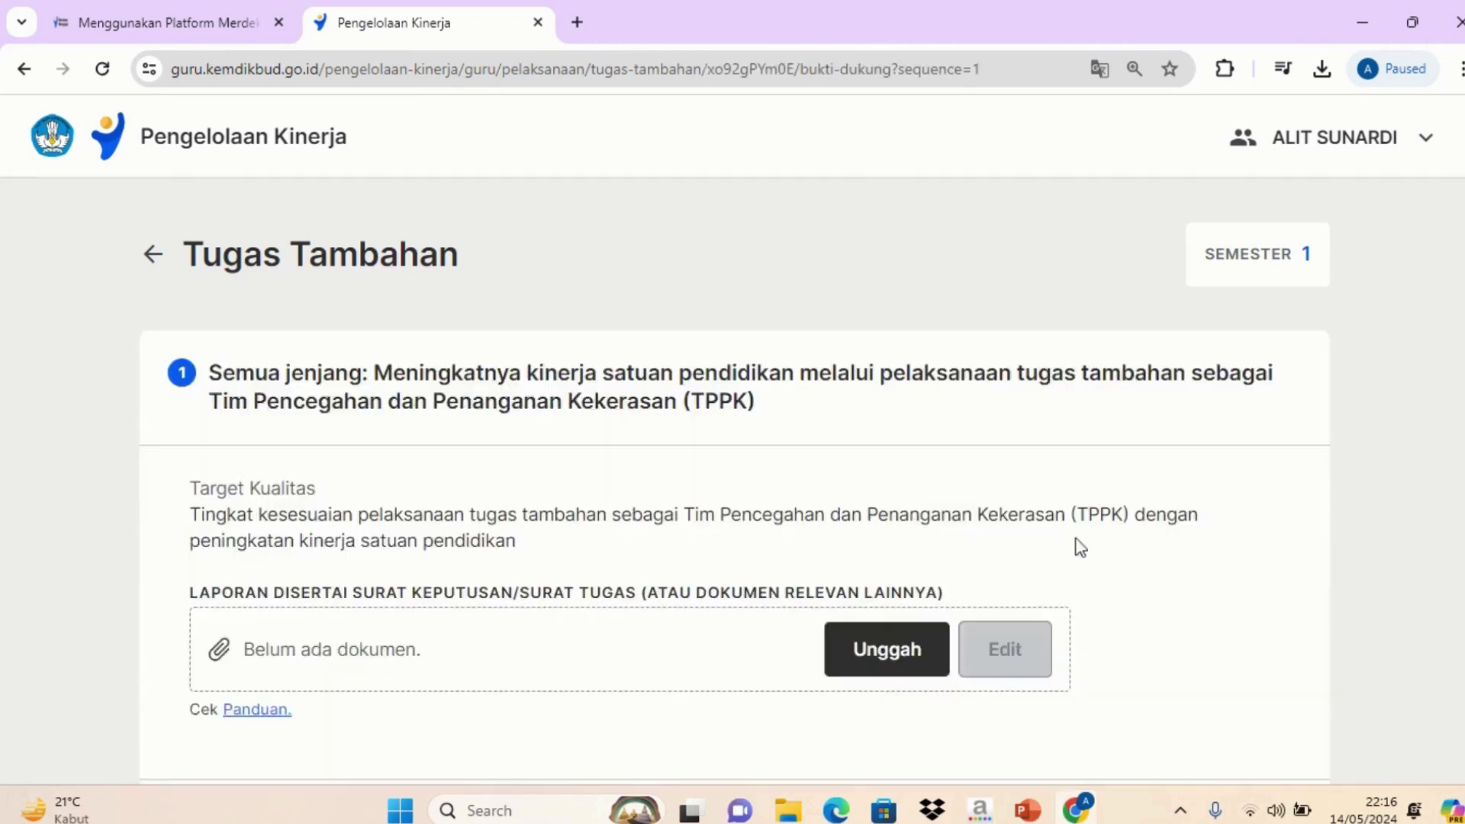
Upload SK TPPK.pdf from the computer's Downloads folder as the report and assignment letter for the TPPK task.
scroll(458, 496, "down", 2)
left_click(830, 496)
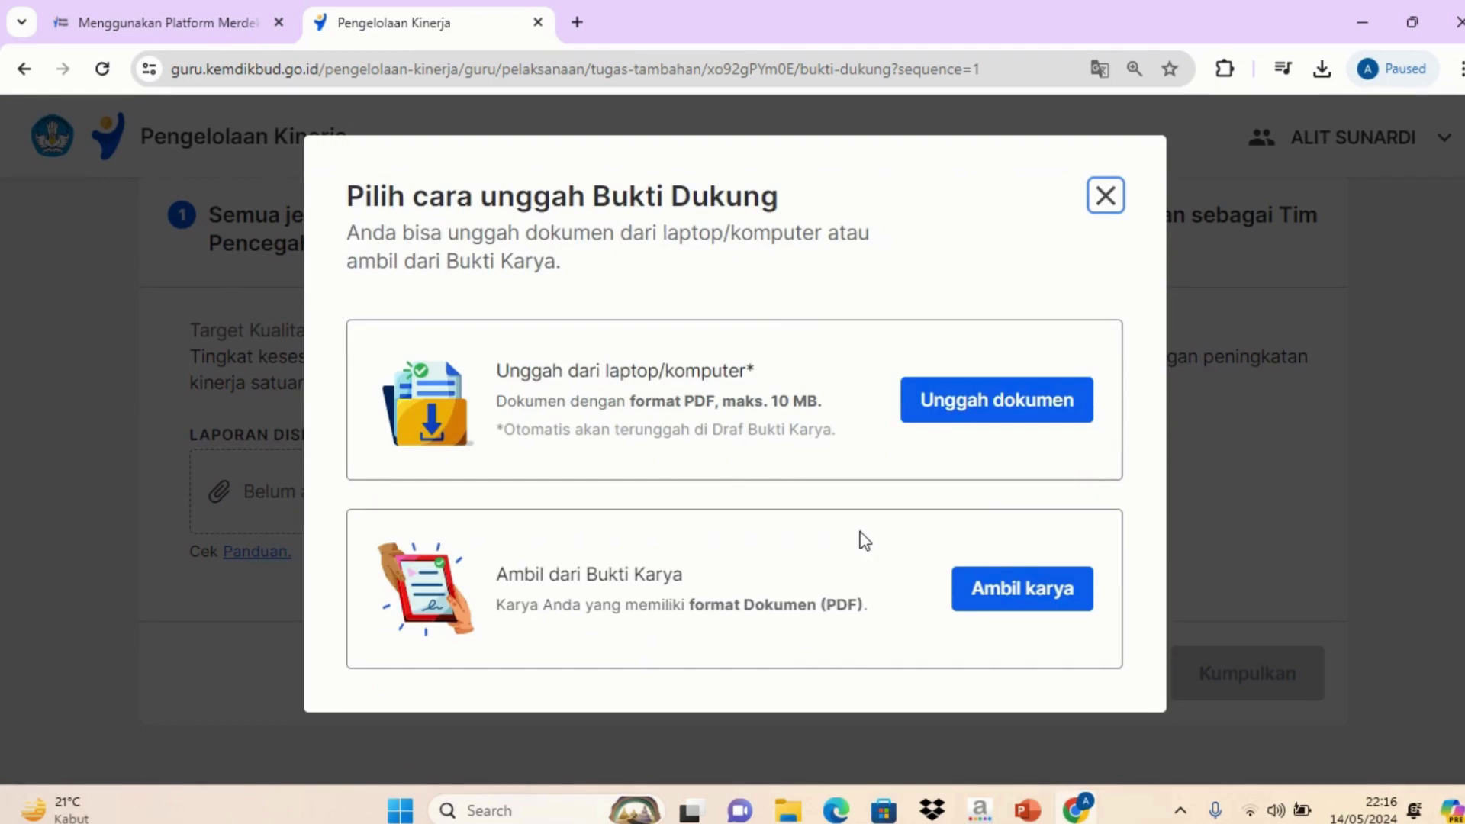
left_click(929, 412)
left_click(507, 427)
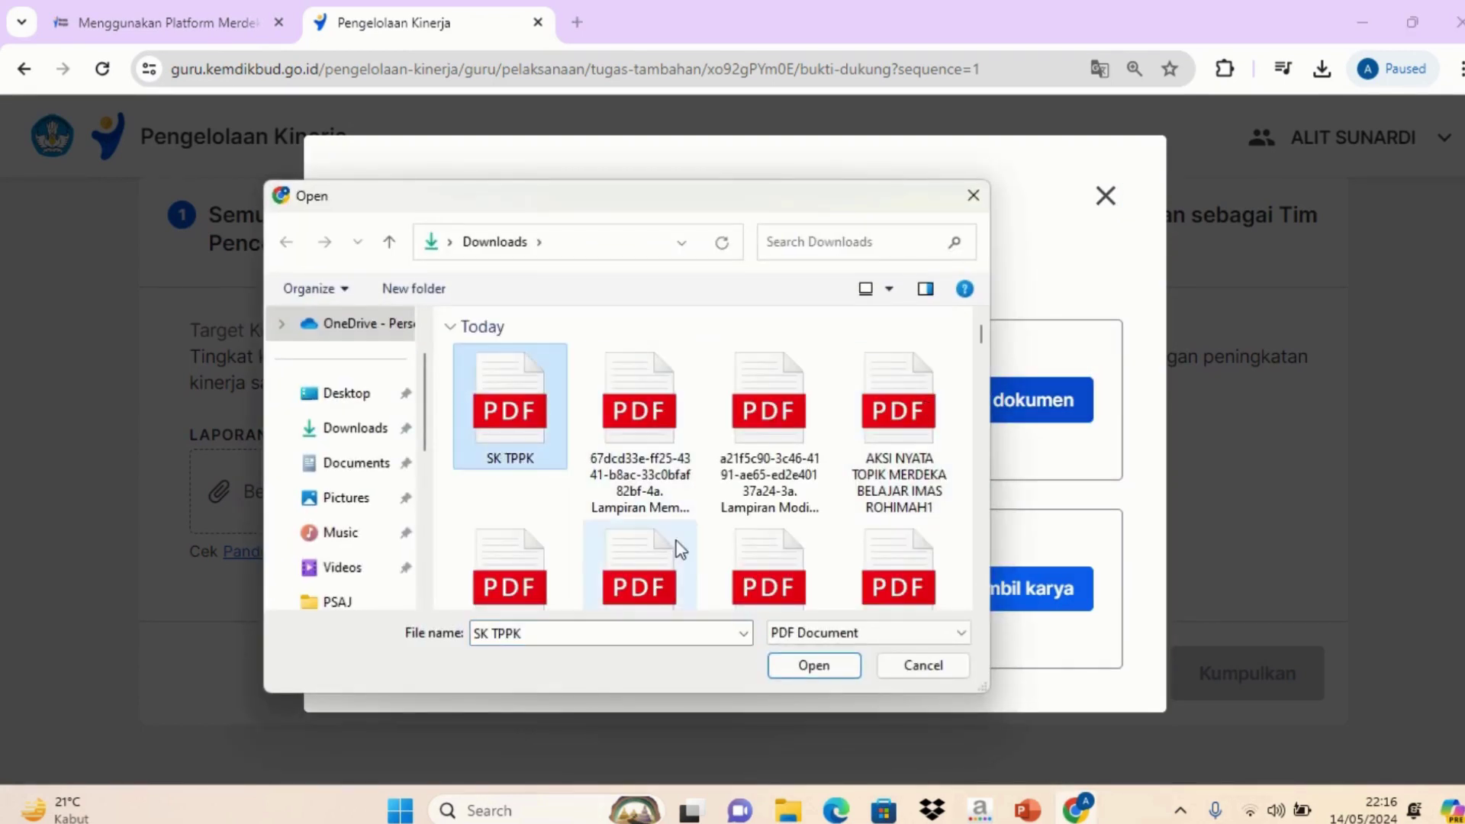
left_click(812, 665)
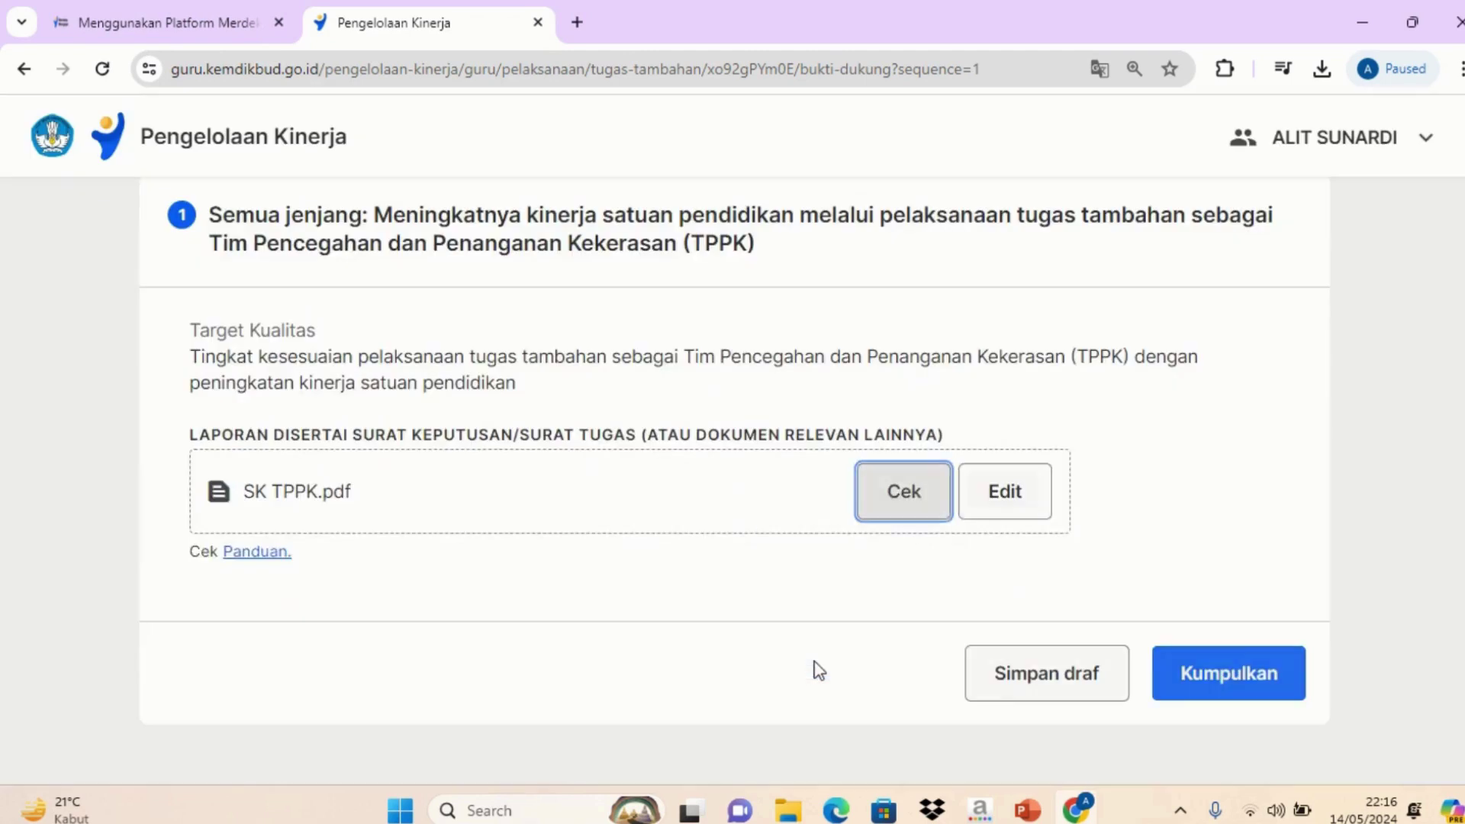
Submit the TPPK document, confirm the submission and acknowledge the notice.
left_click(1217, 682)
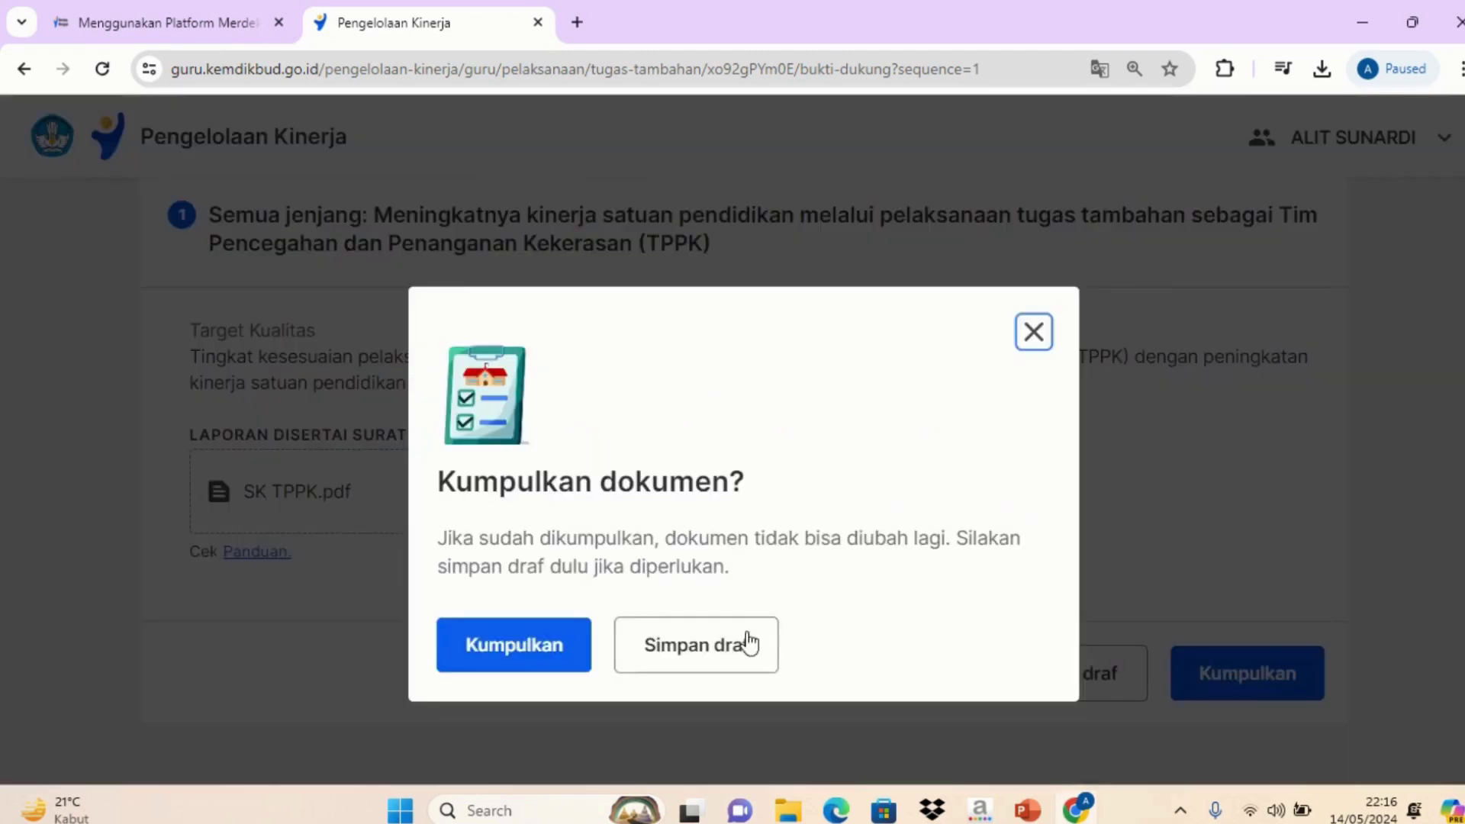
left_click(584, 668)
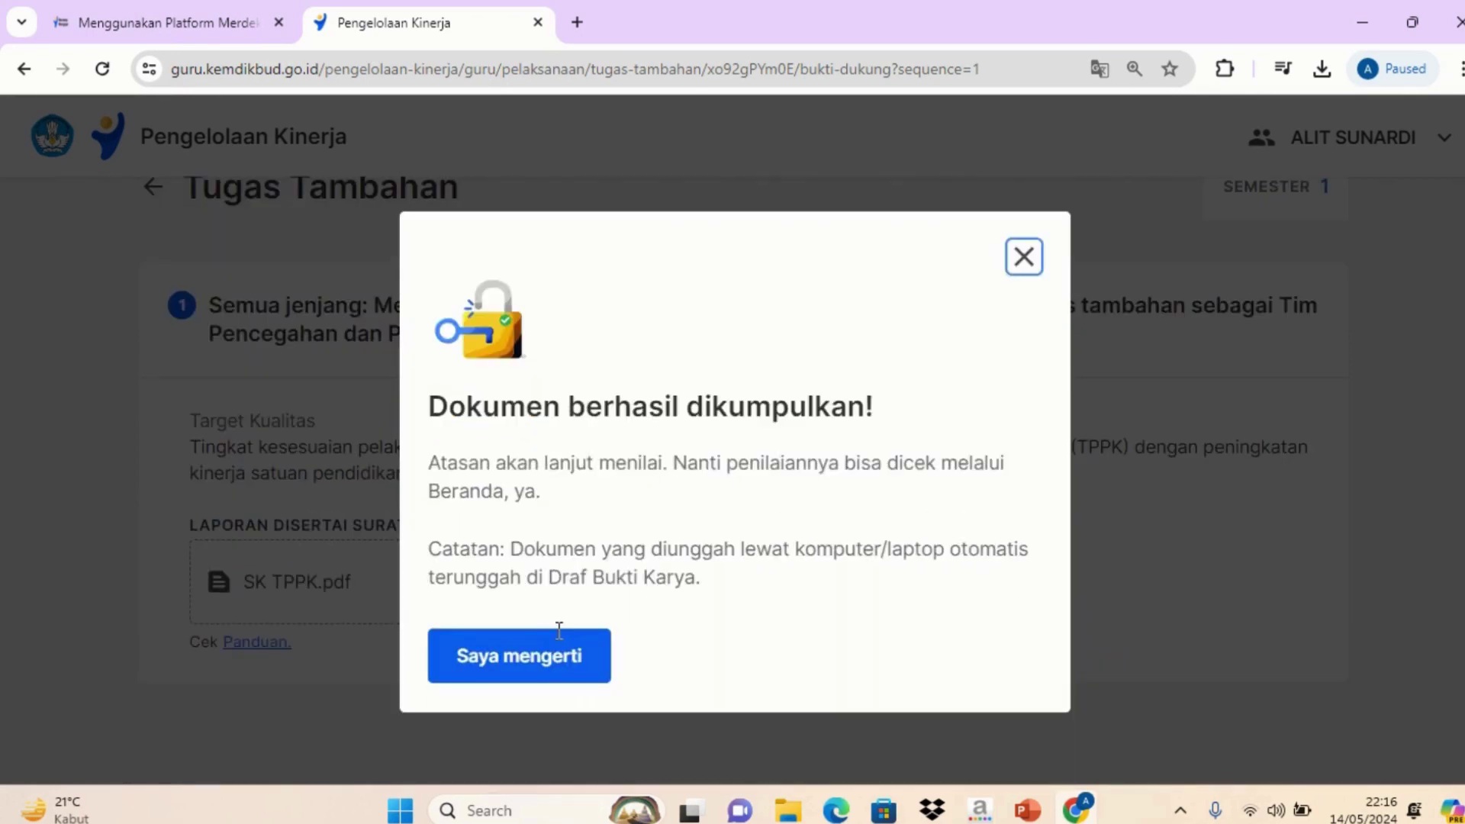
left_click(554, 659)
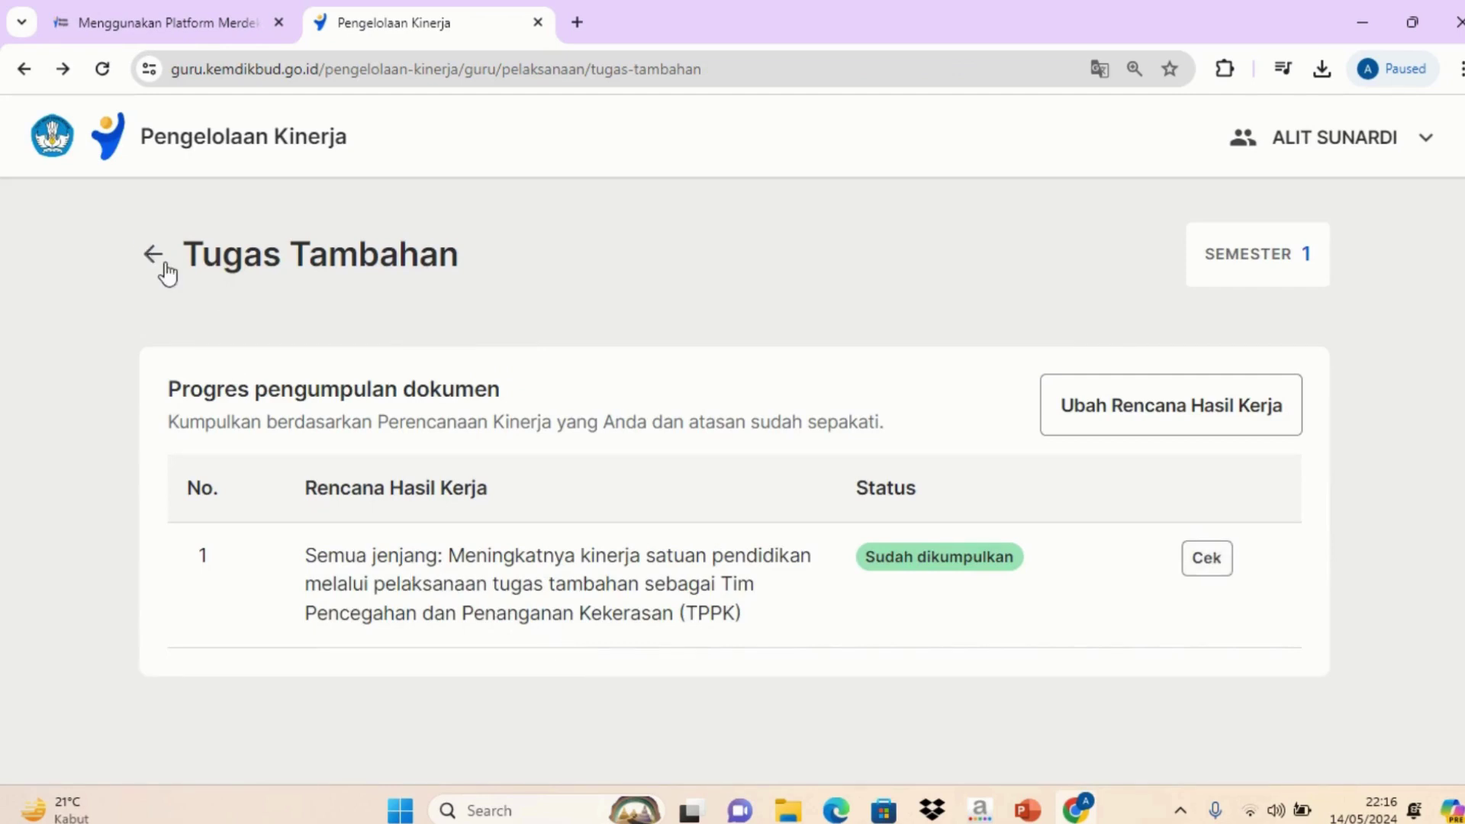
Return to the performance overview and open the Pengembangan Kompetensi evidence form for the training participant work plan.
left_click(156, 258)
scroll(656, 519, "down", 3)
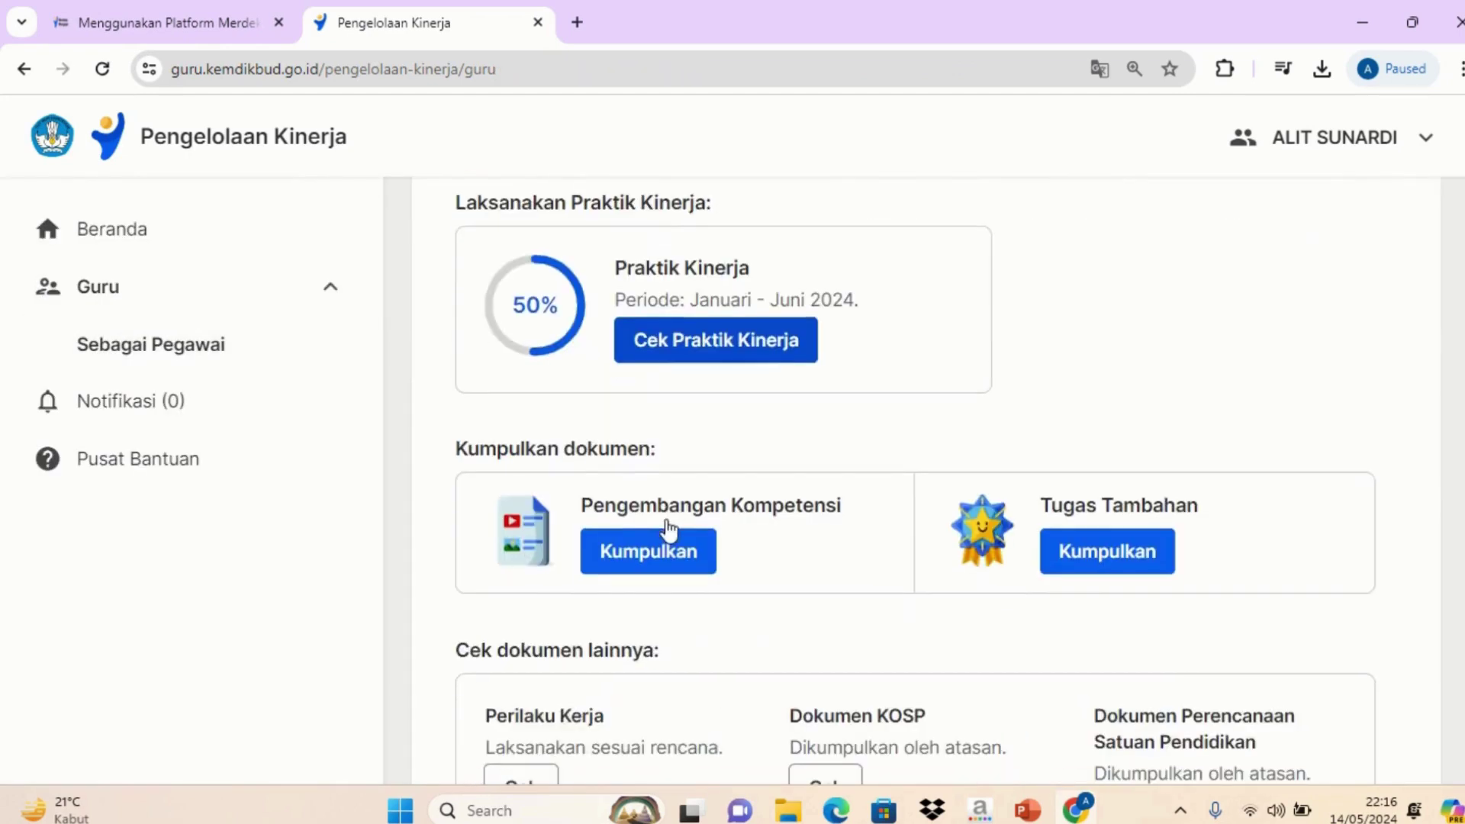
left_click(677, 561)
scroll(436, 481, "down", 3)
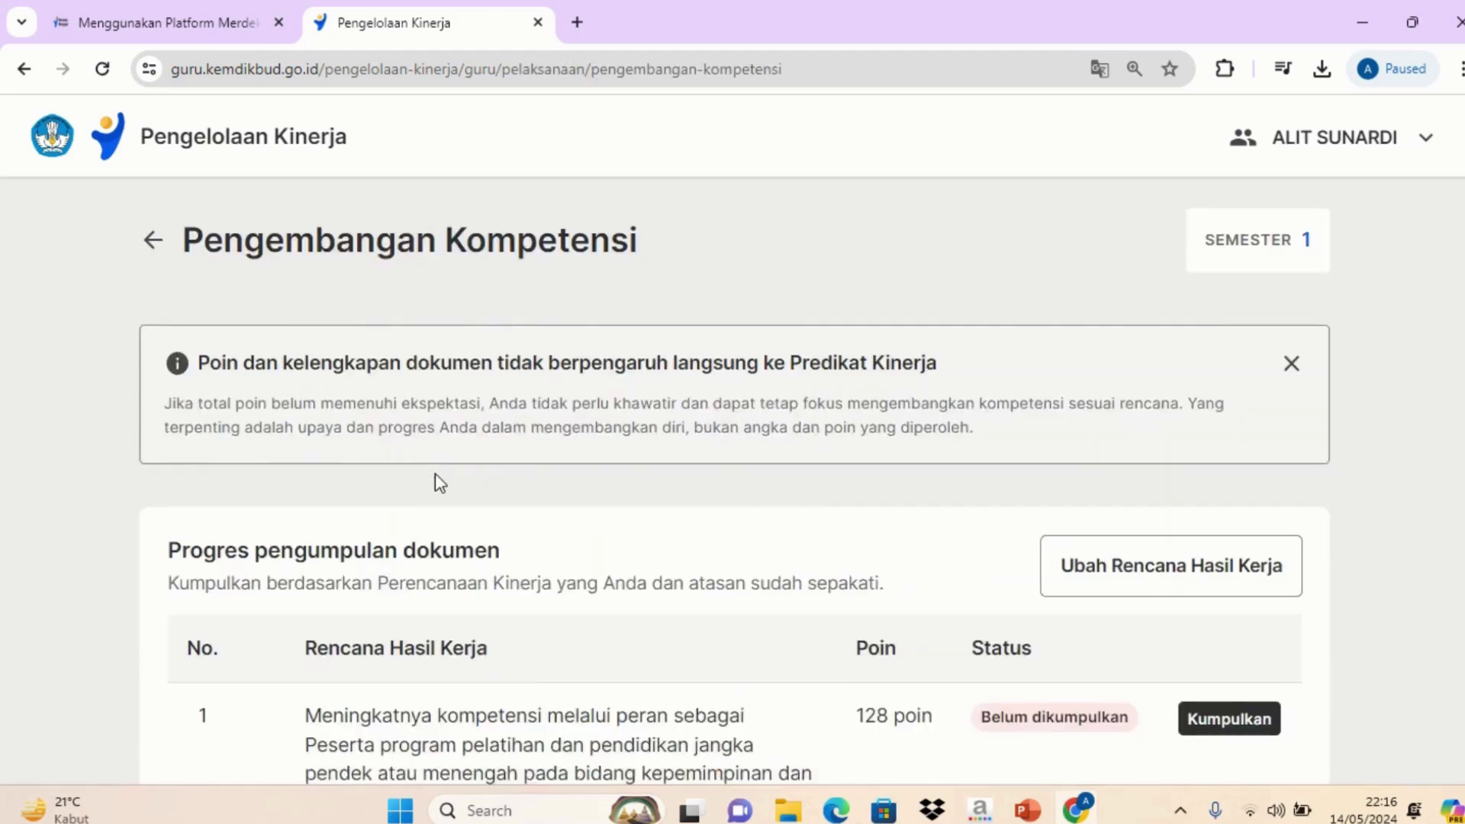
scroll(808, 481, "down", 2)
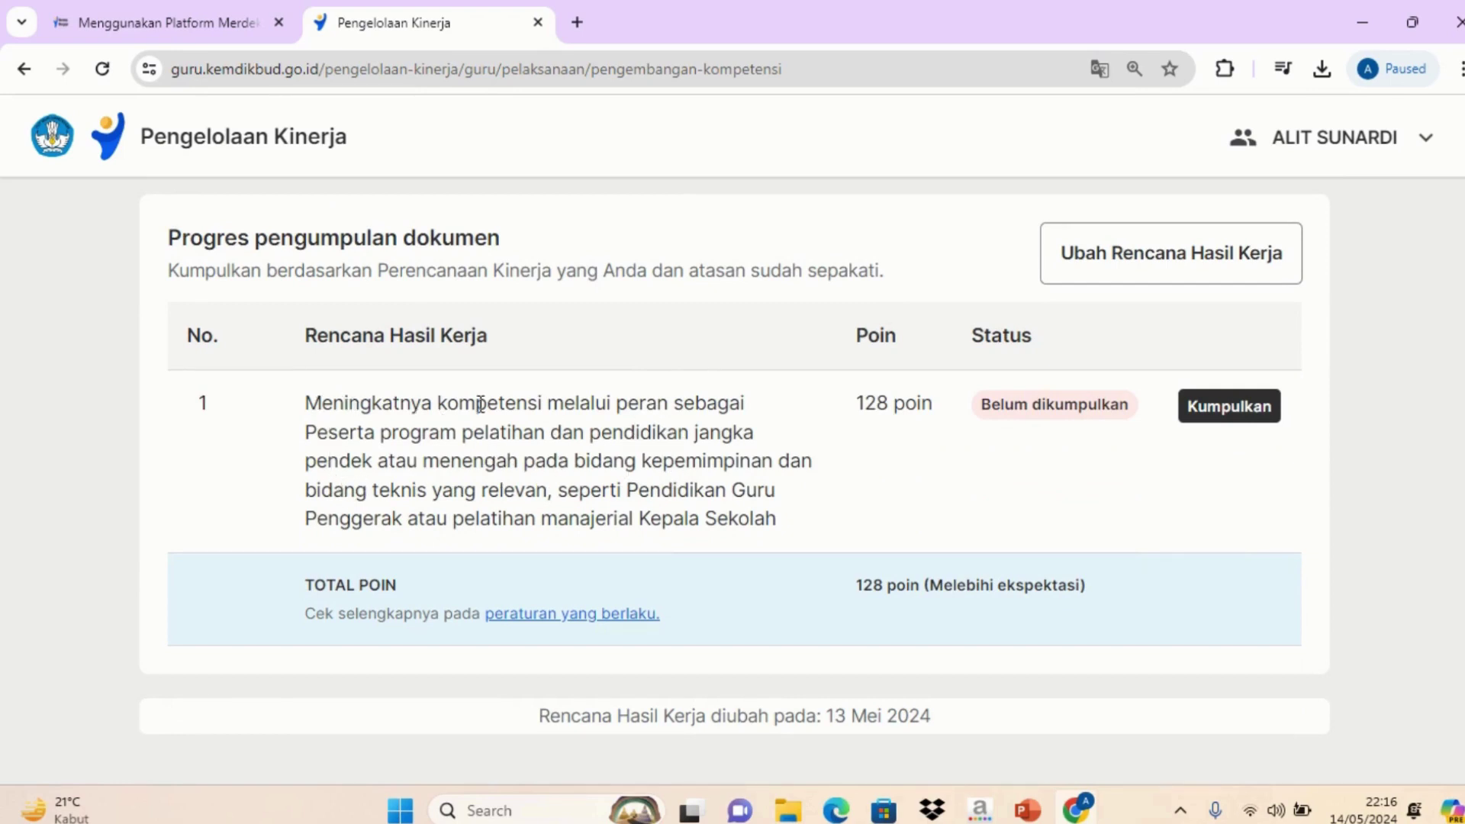
left_click(1232, 408)
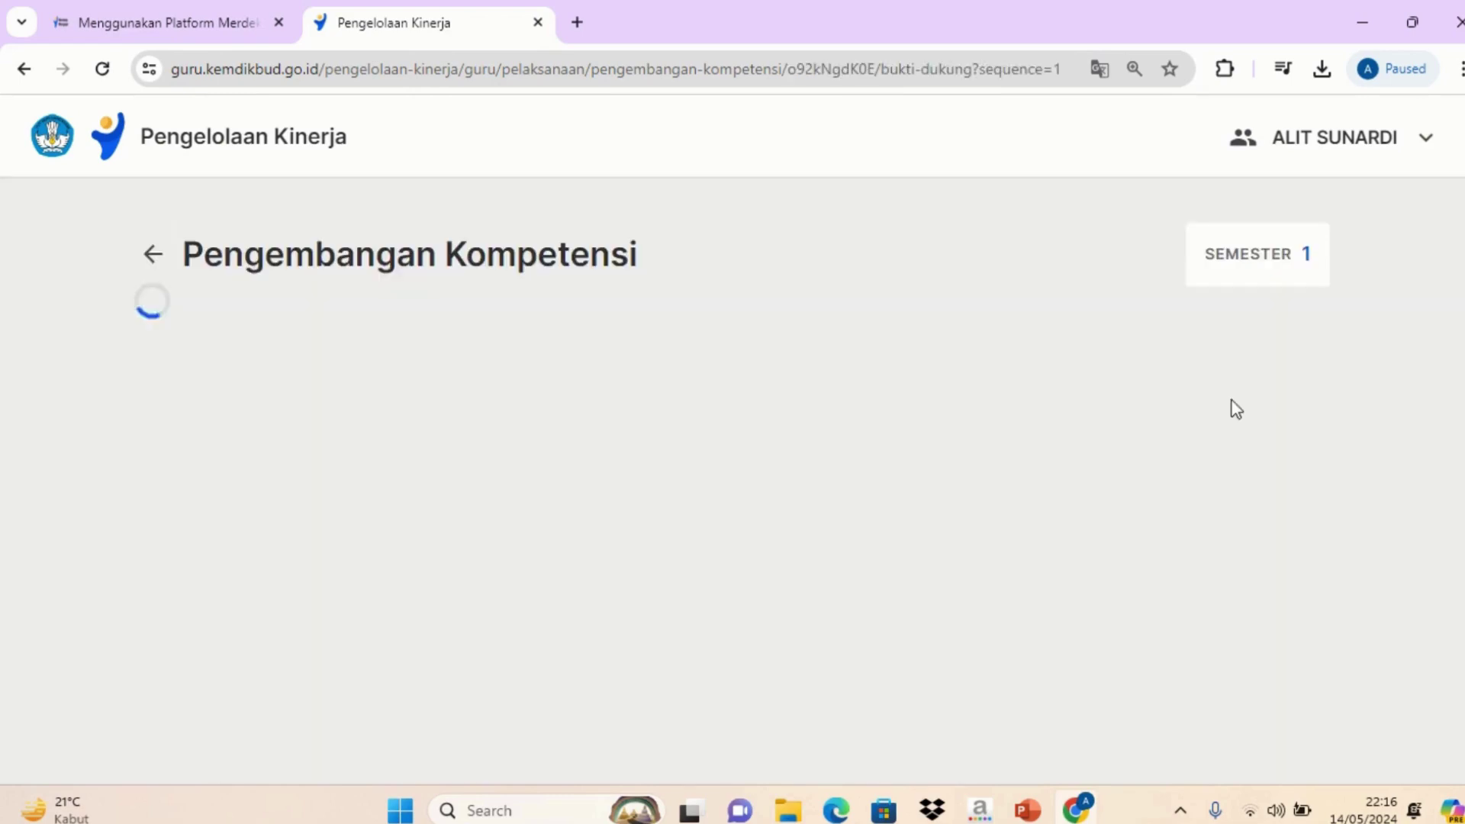
Upload the Guru Penggerak certificate PDF from the Downloads folder as the Pengembangan Kompetensi certificate.
scroll(355, 427, "down", 1)
scroll(355, 428, "down", 2)
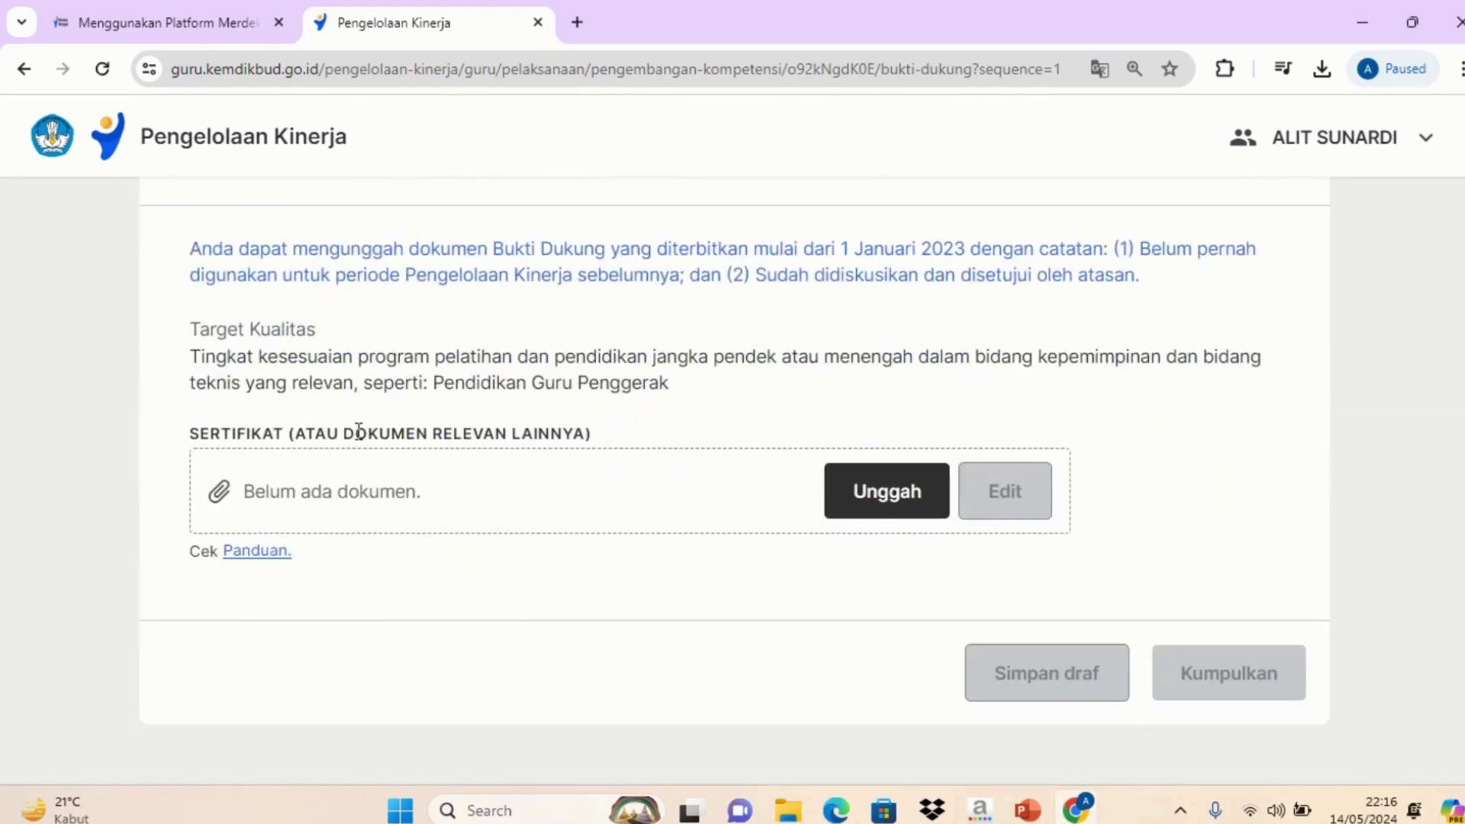
left_click(854, 490)
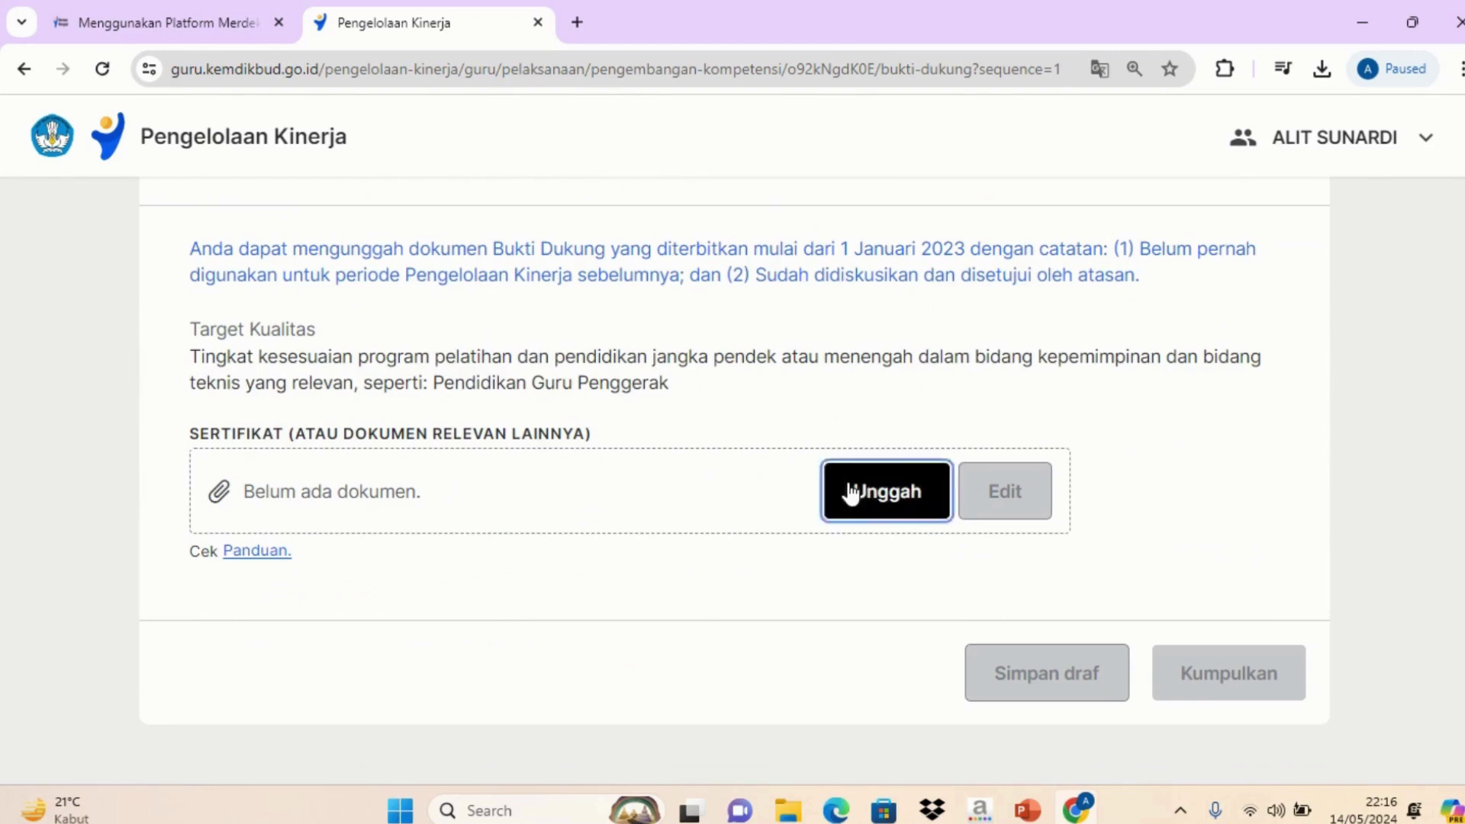
left_click(949, 459)
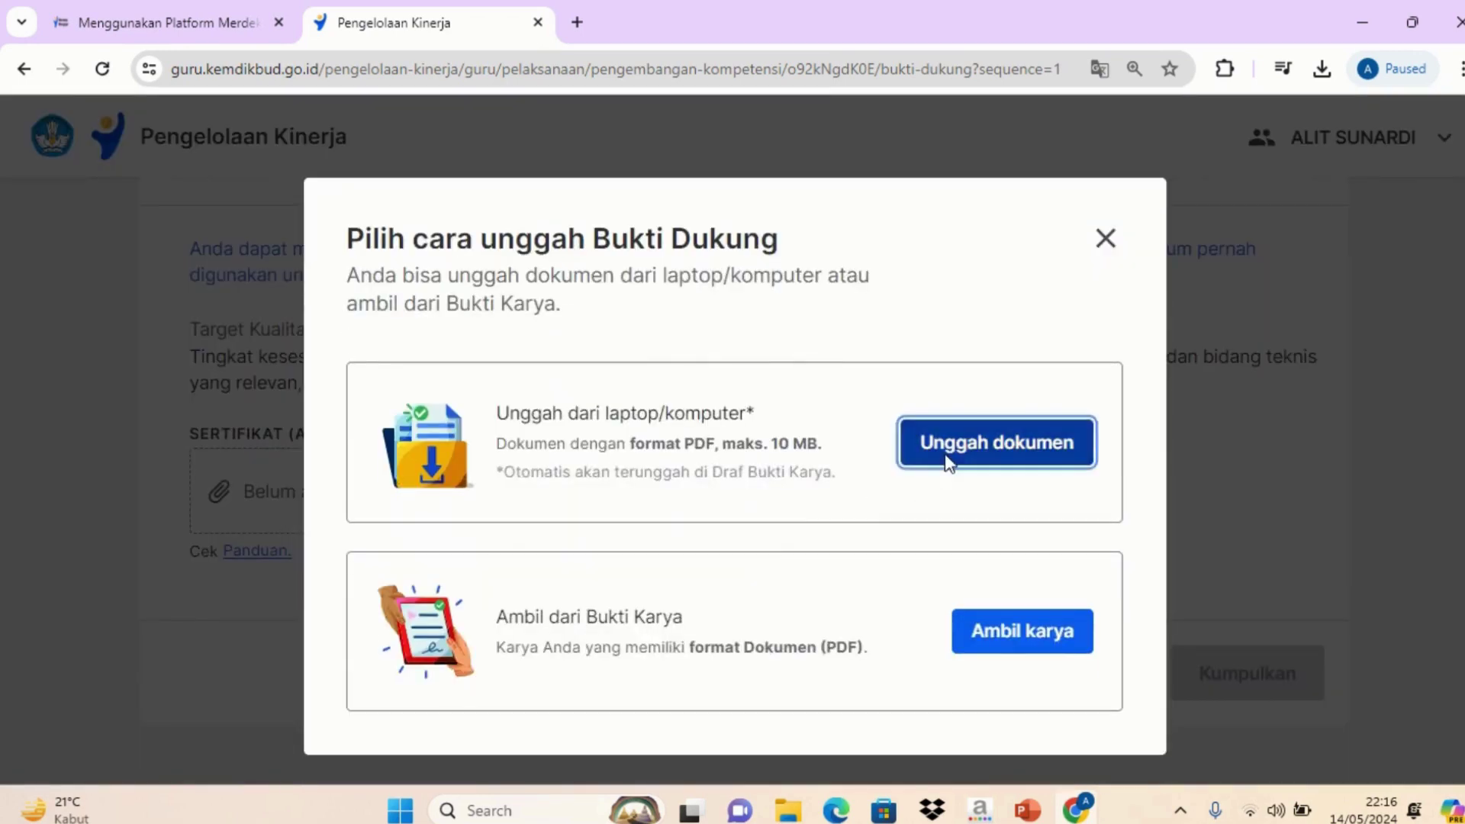
scroll(514, 490, "down", 3)
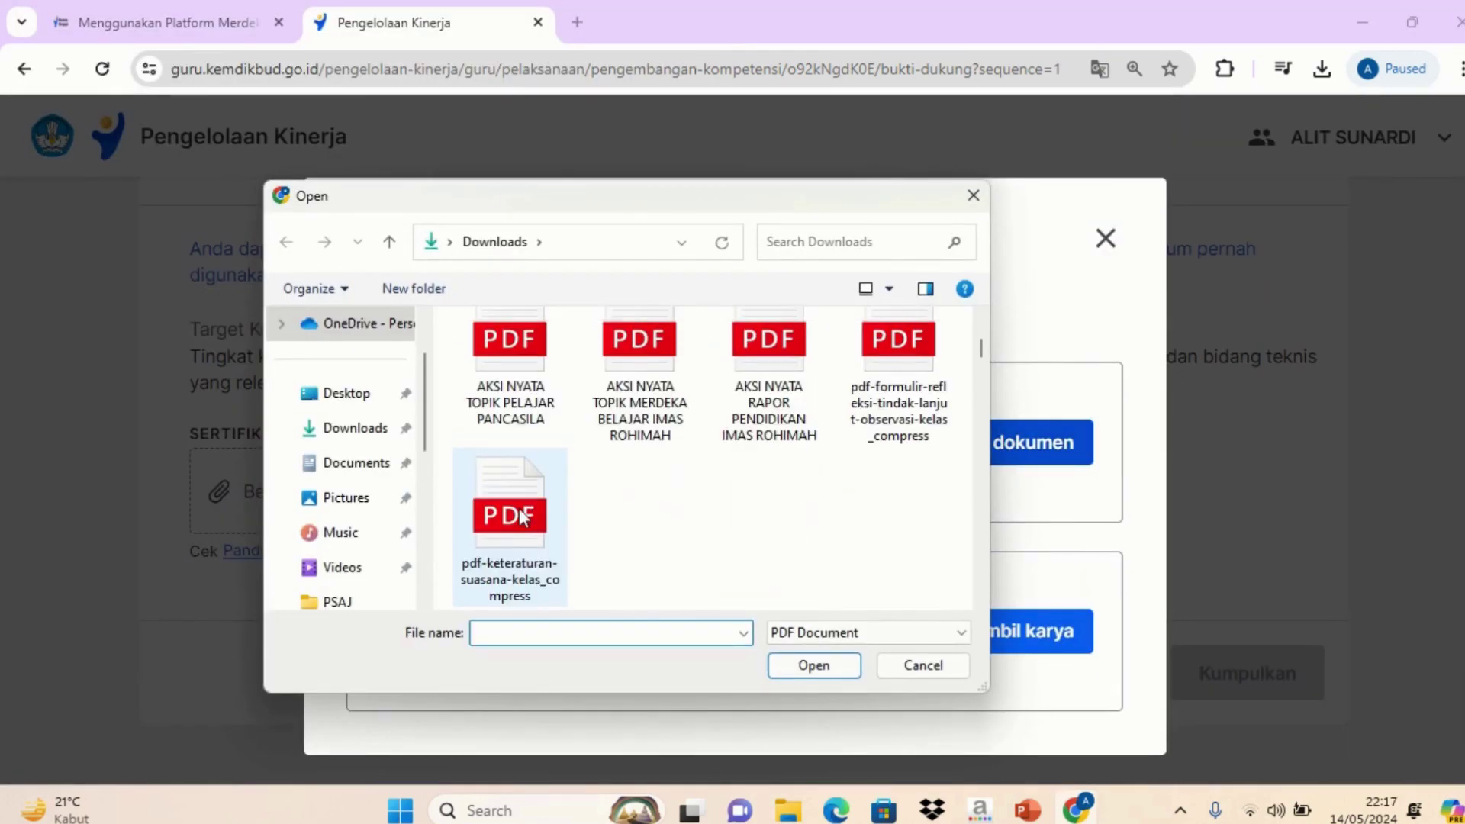
scroll(790, 504, "up", 1)
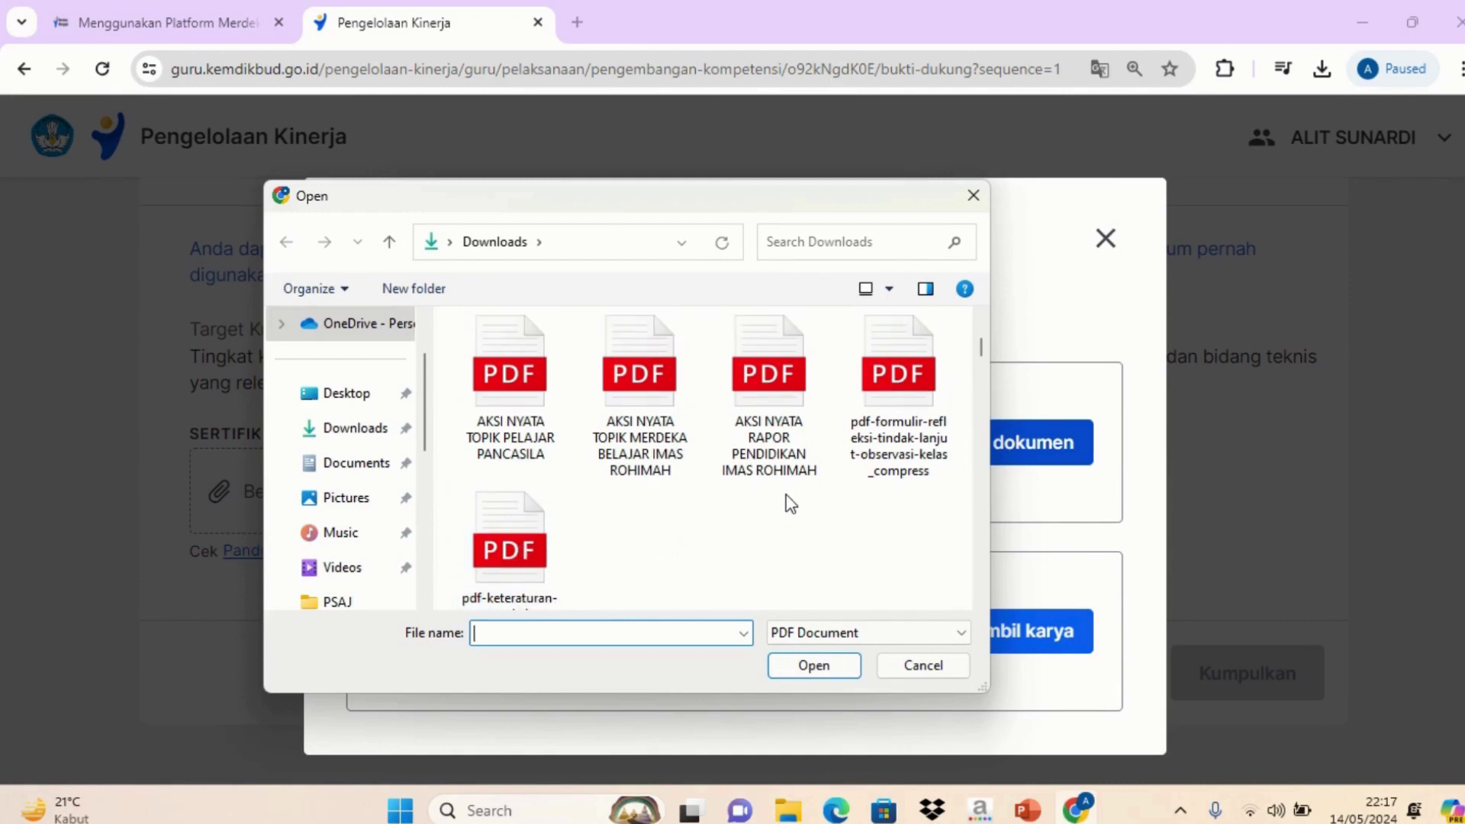
scroll(790, 504, "up", 3)
scroll(791, 504, "down", 3)
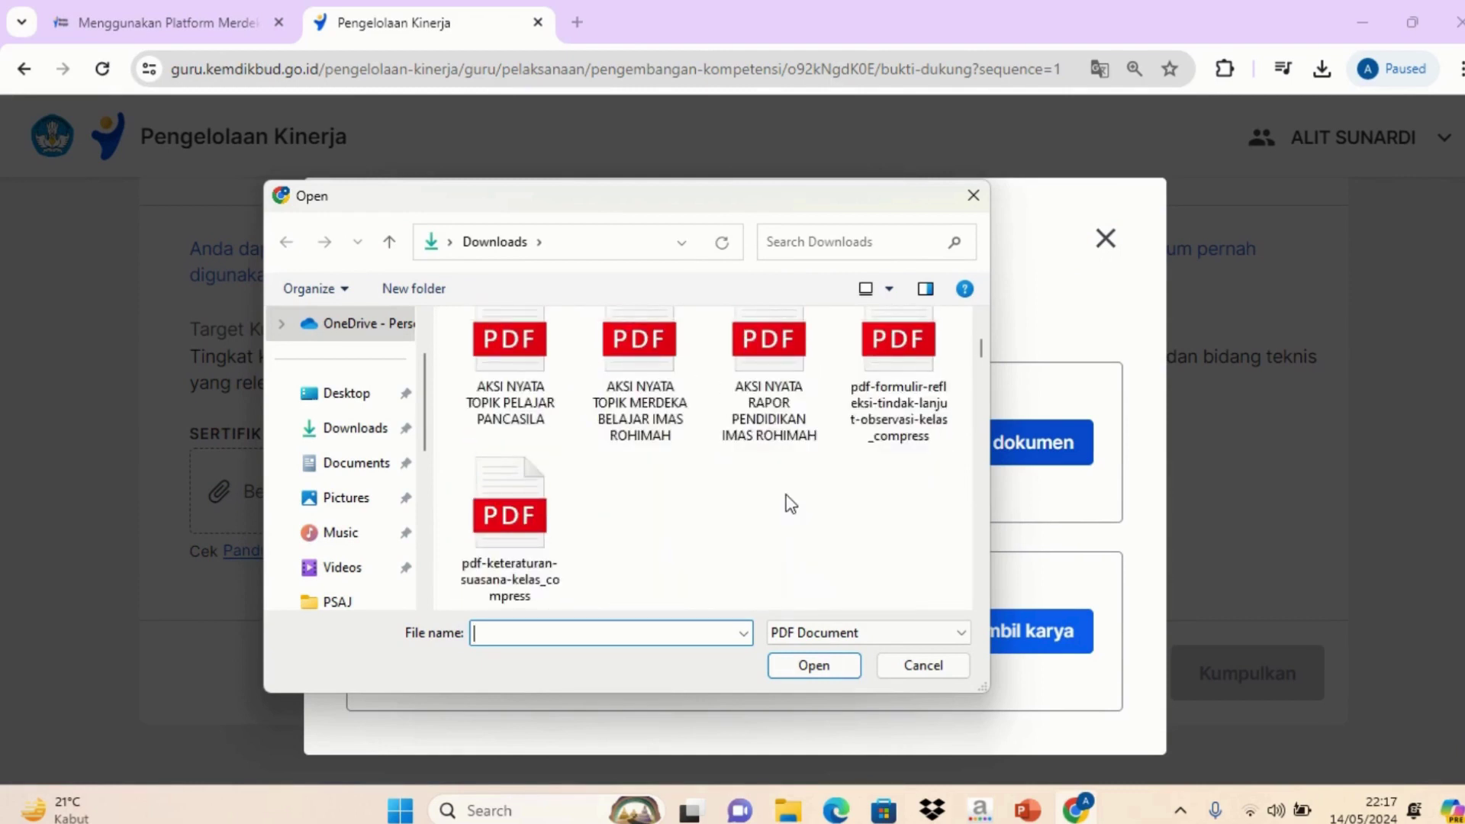
scroll(790, 504, "down", 5)
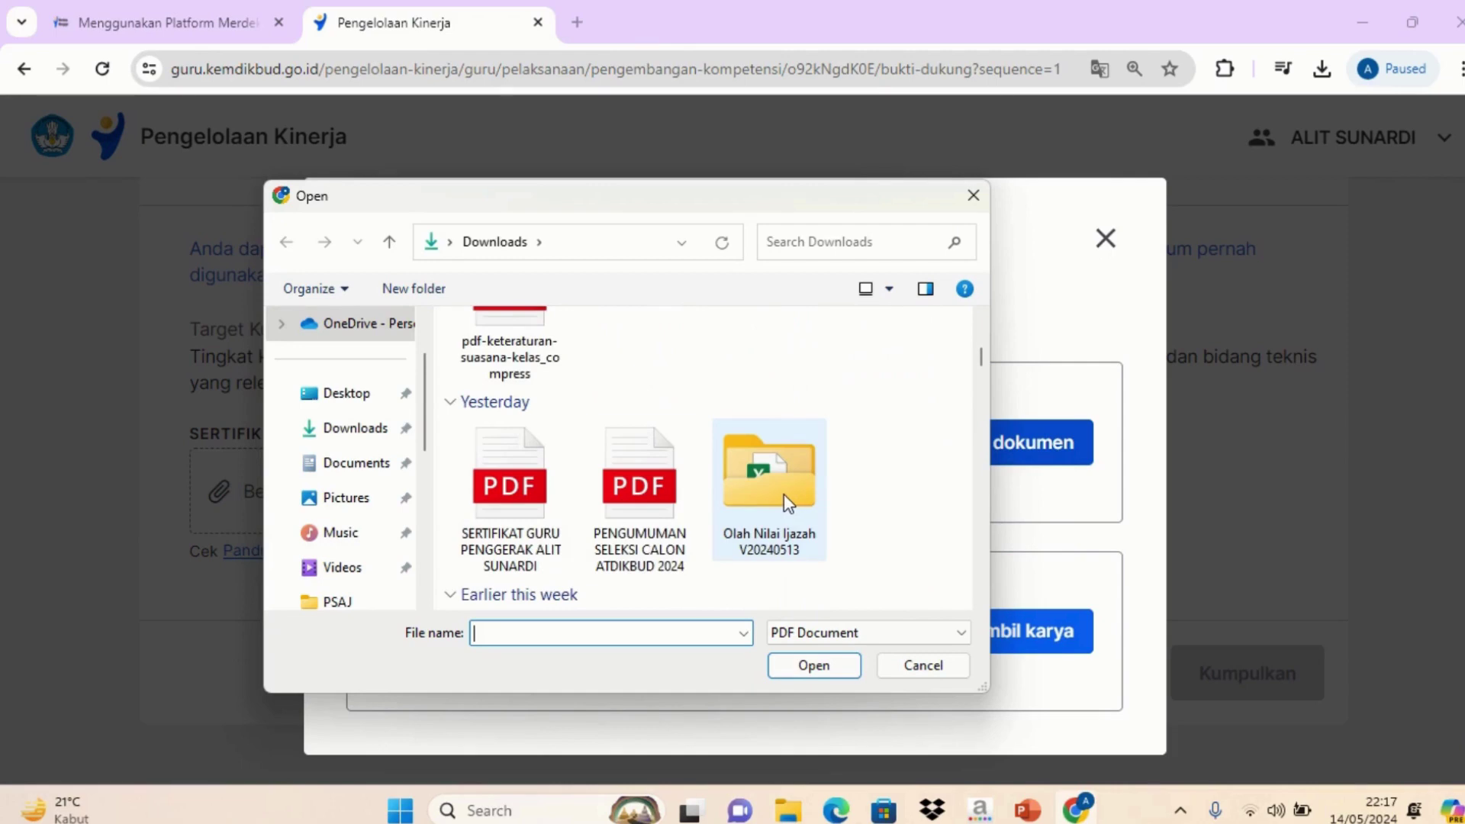
left_click(509, 481)
left_click(798, 667)
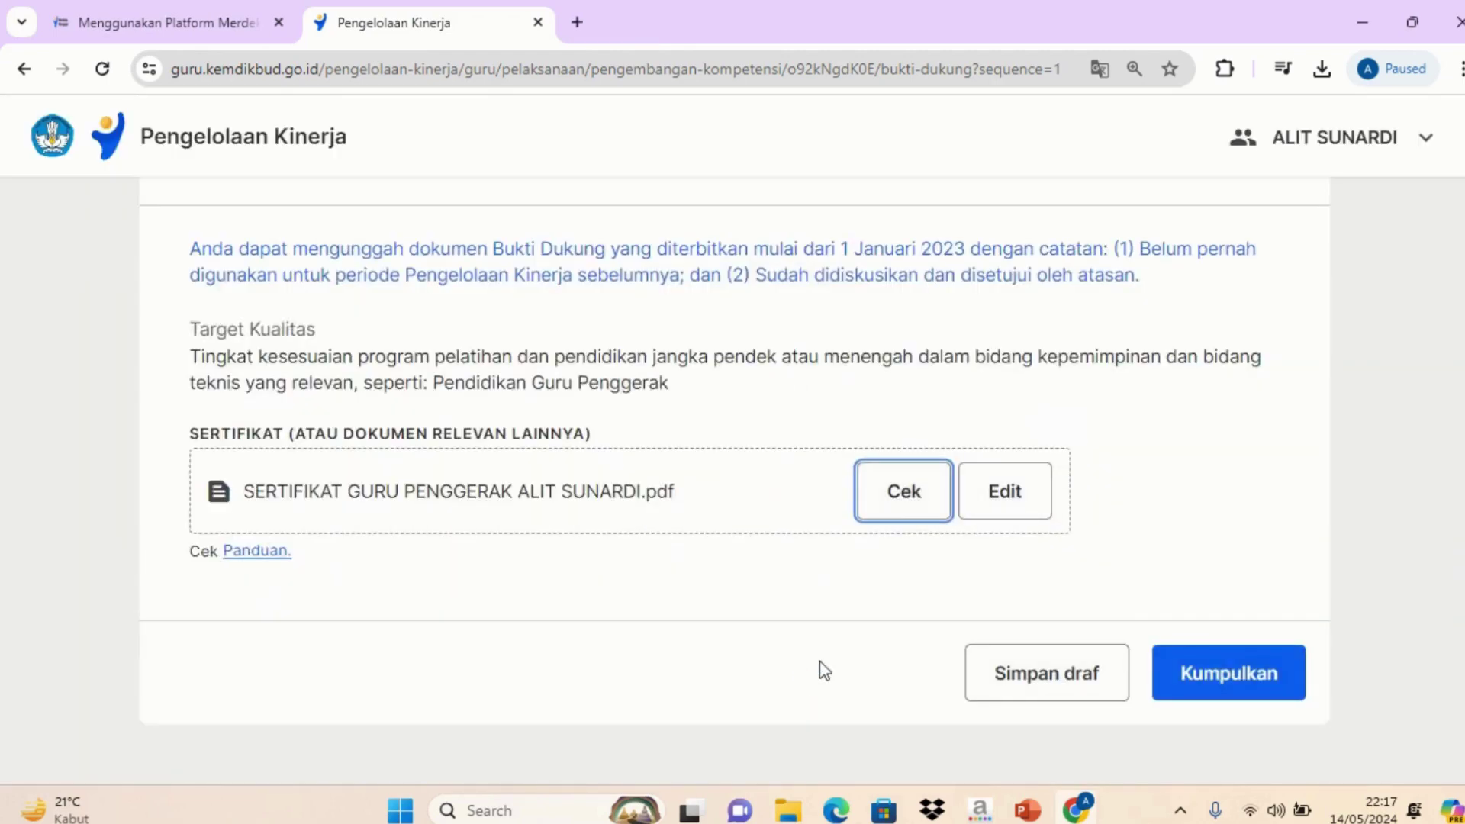
Submit the Pengembangan Kompetensi certificate, confirm the submission and acknowledge the notice.
left_click(1257, 698)
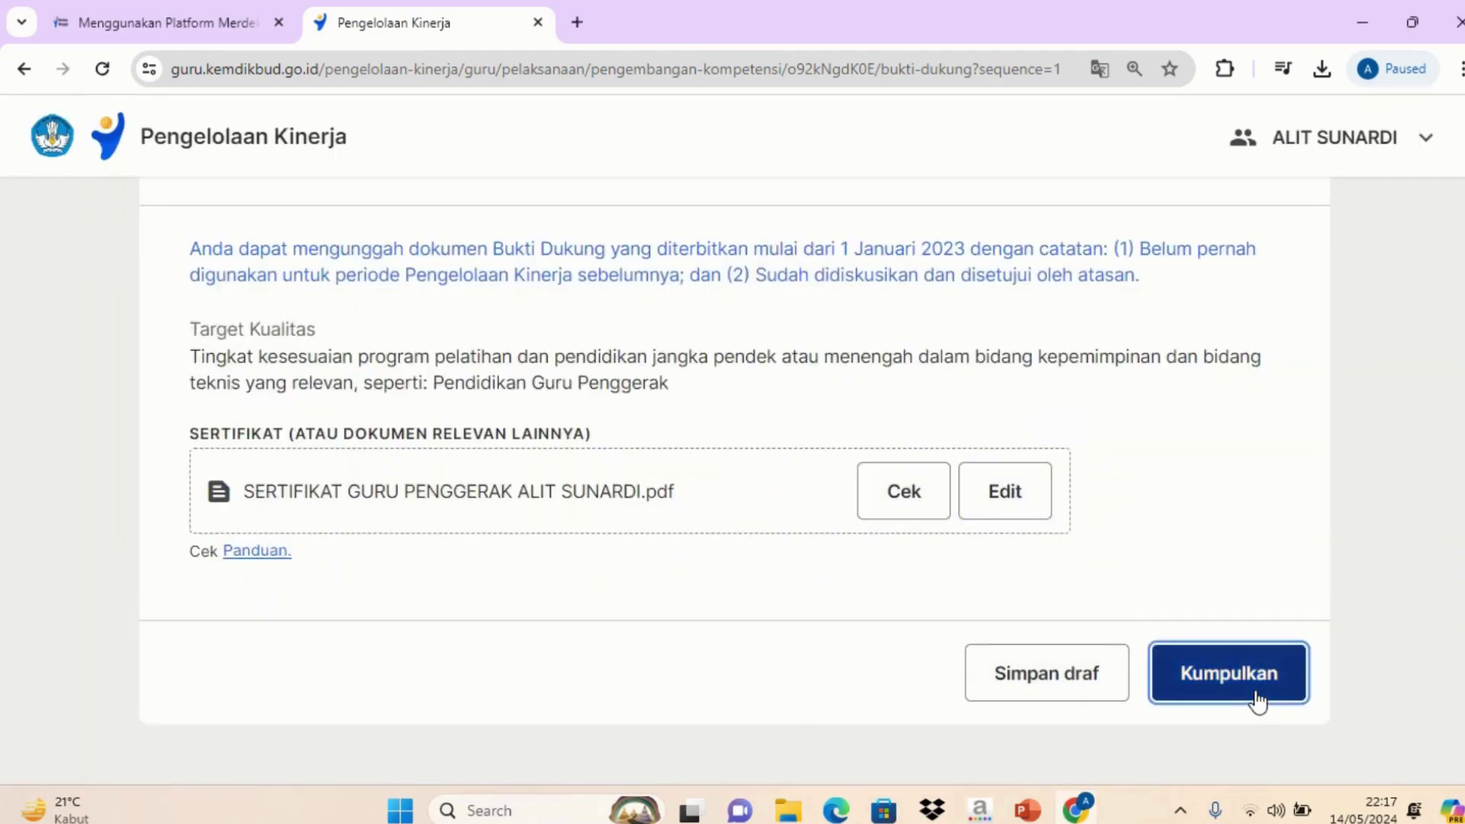
left_click(516, 651)
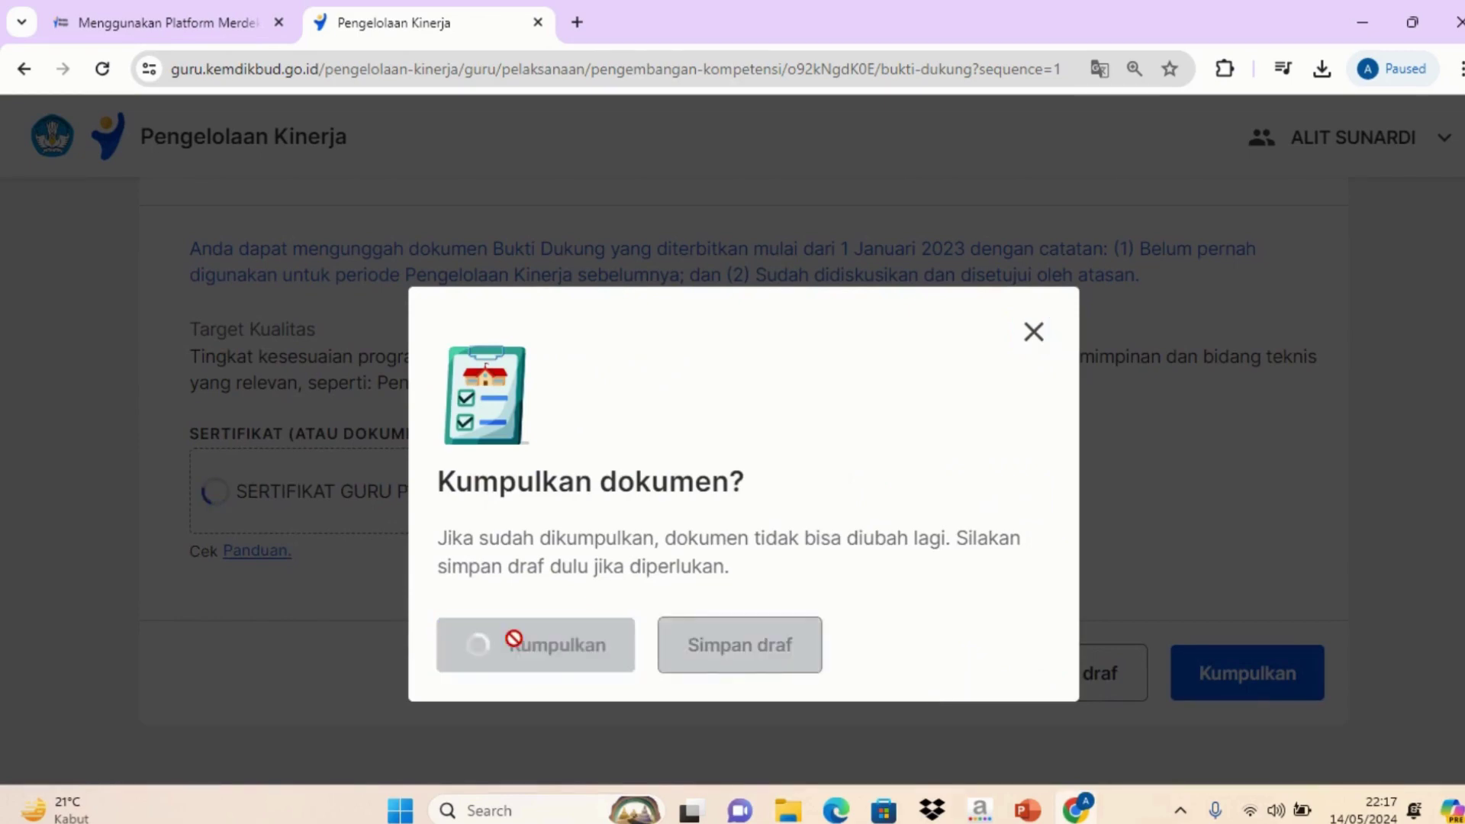
left_click(533, 730)
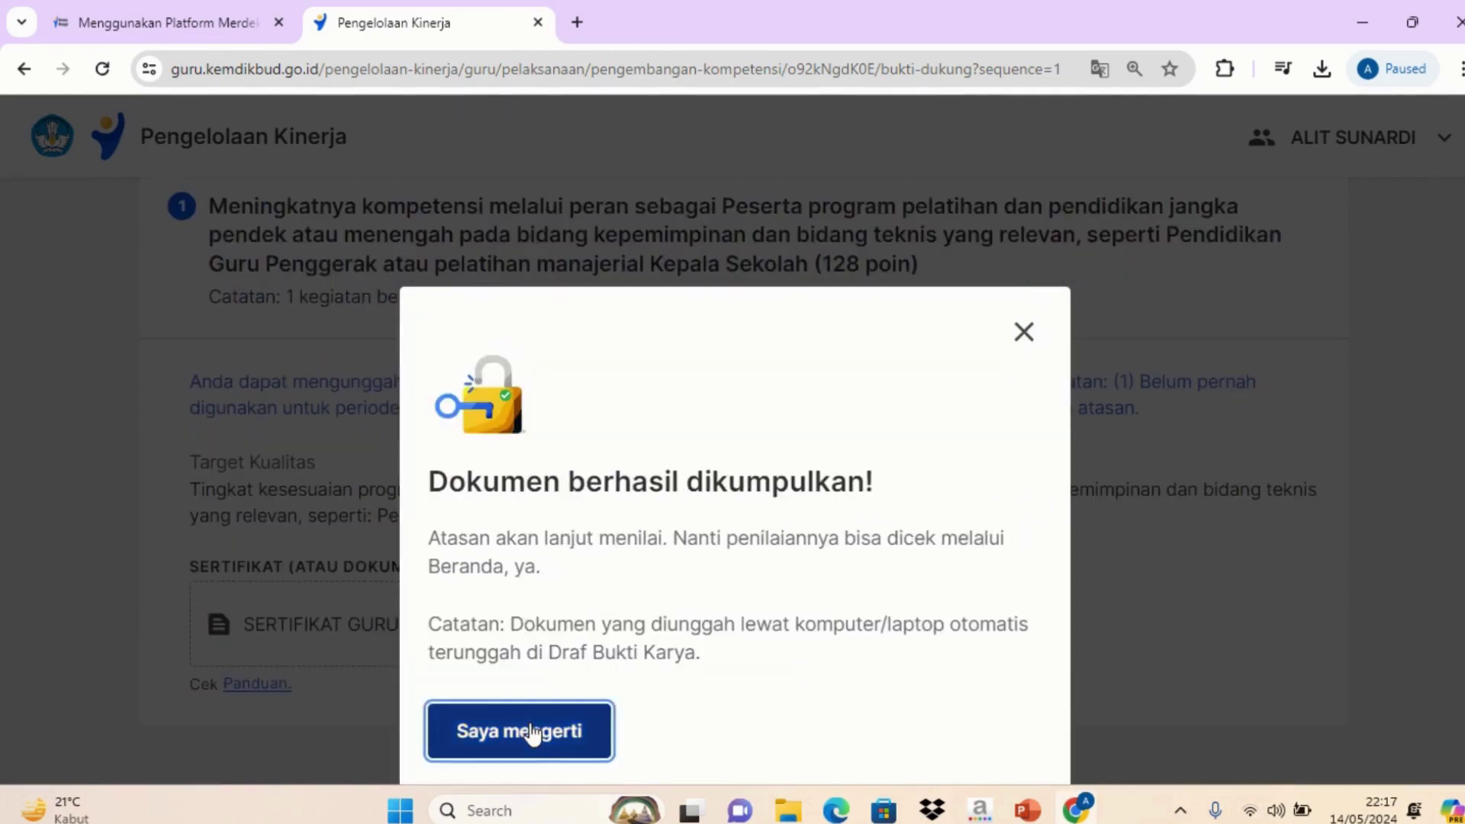
Review the Pengembangan Kompetensi document collection progress and return to the performance overview.
scroll(634, 492, "down", 5)
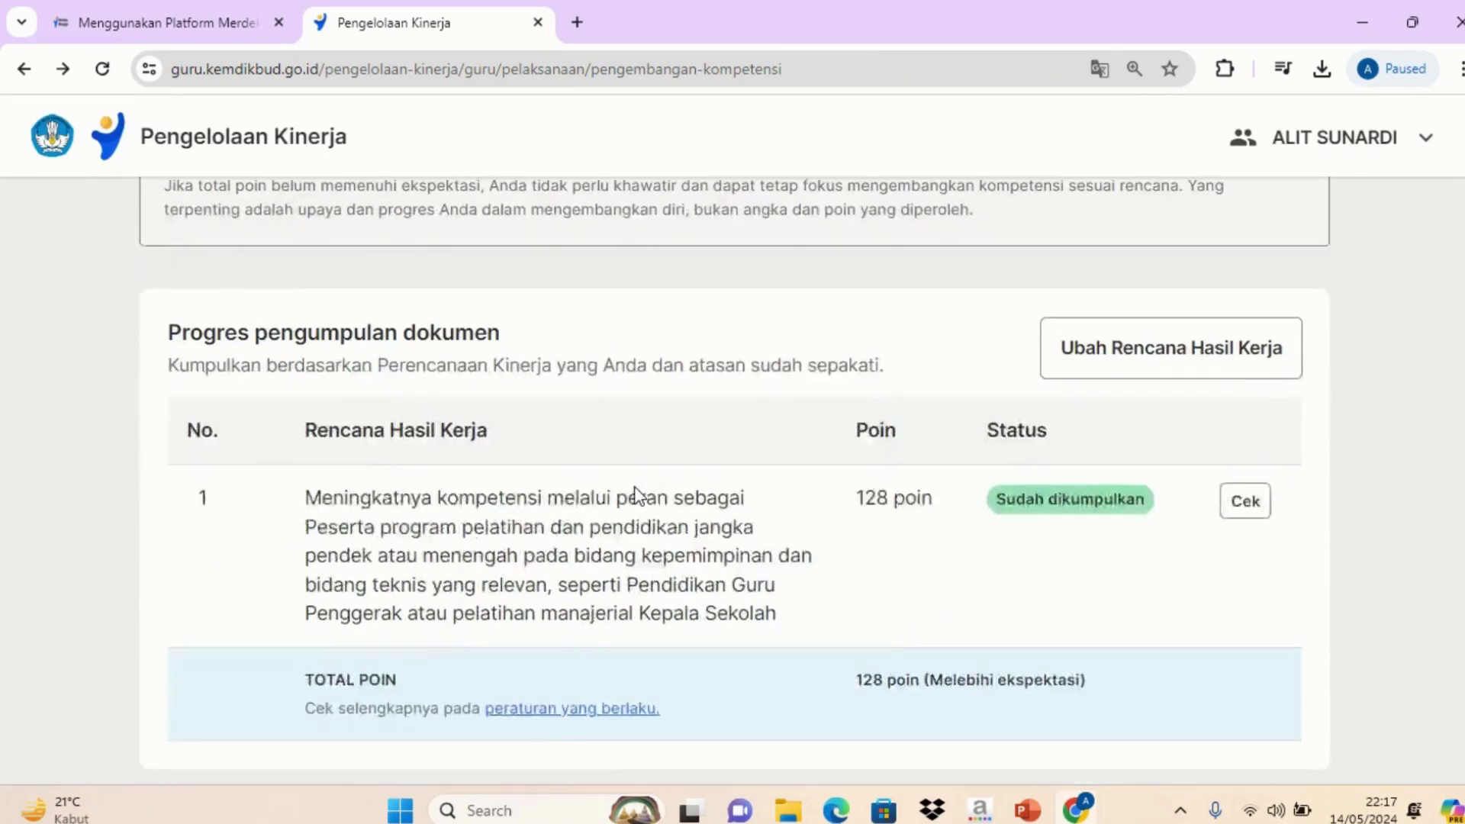
scroll(636, 486, "up", 5)
scroll(636, 487, "up", 1)
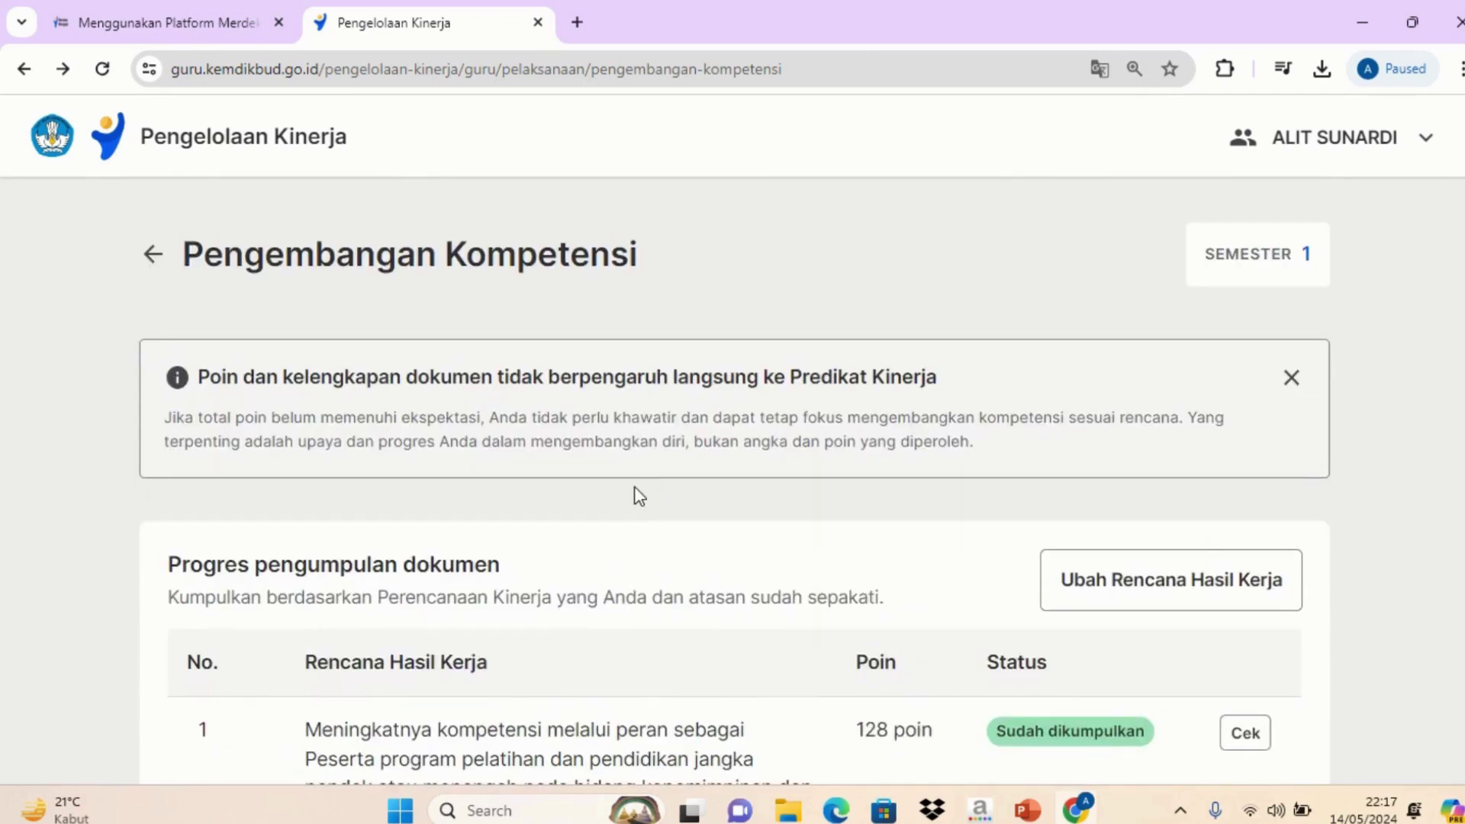
scroll(639, 496, "down", 2)
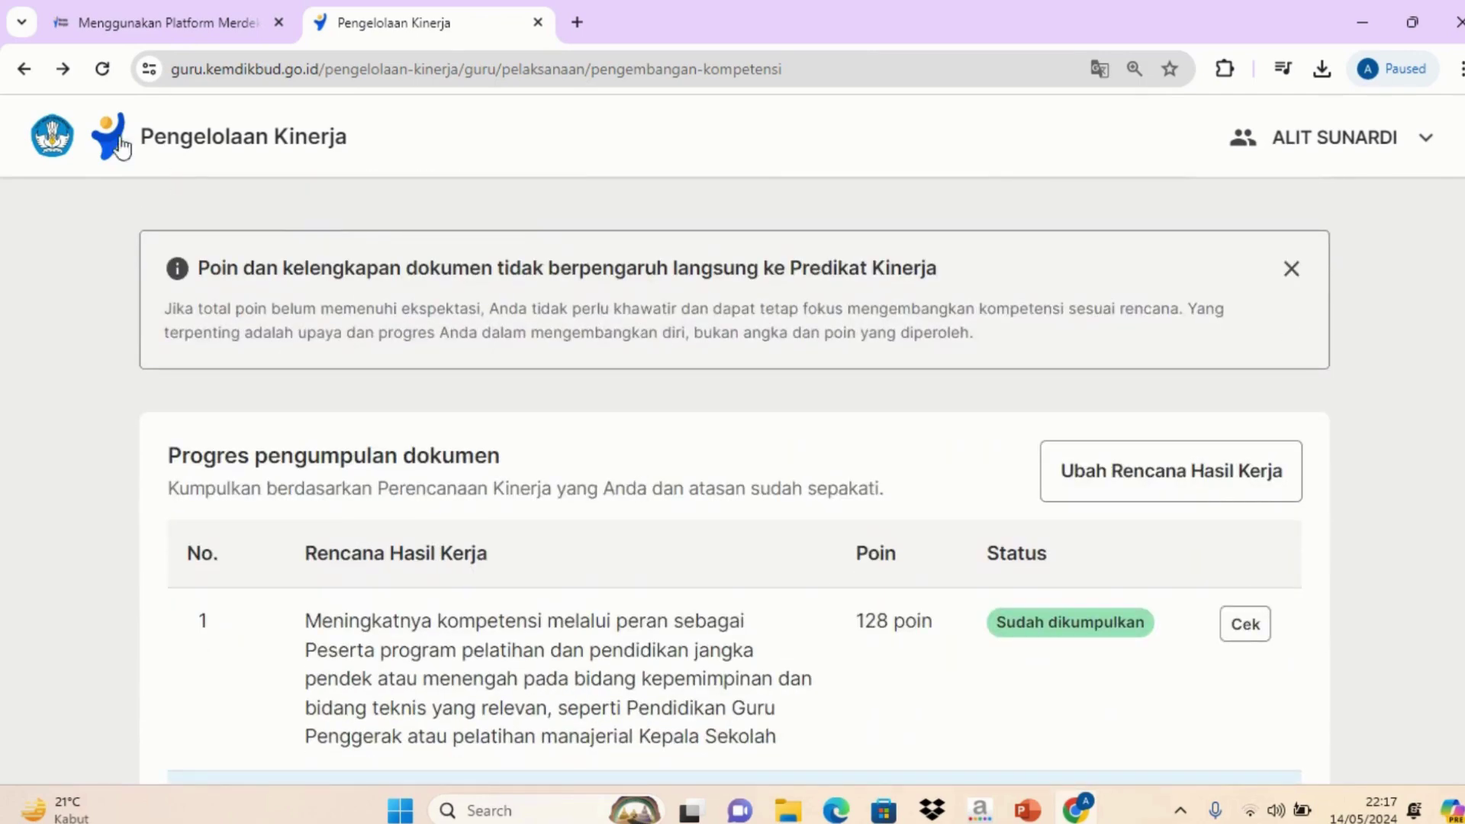
left_click(24, 74)
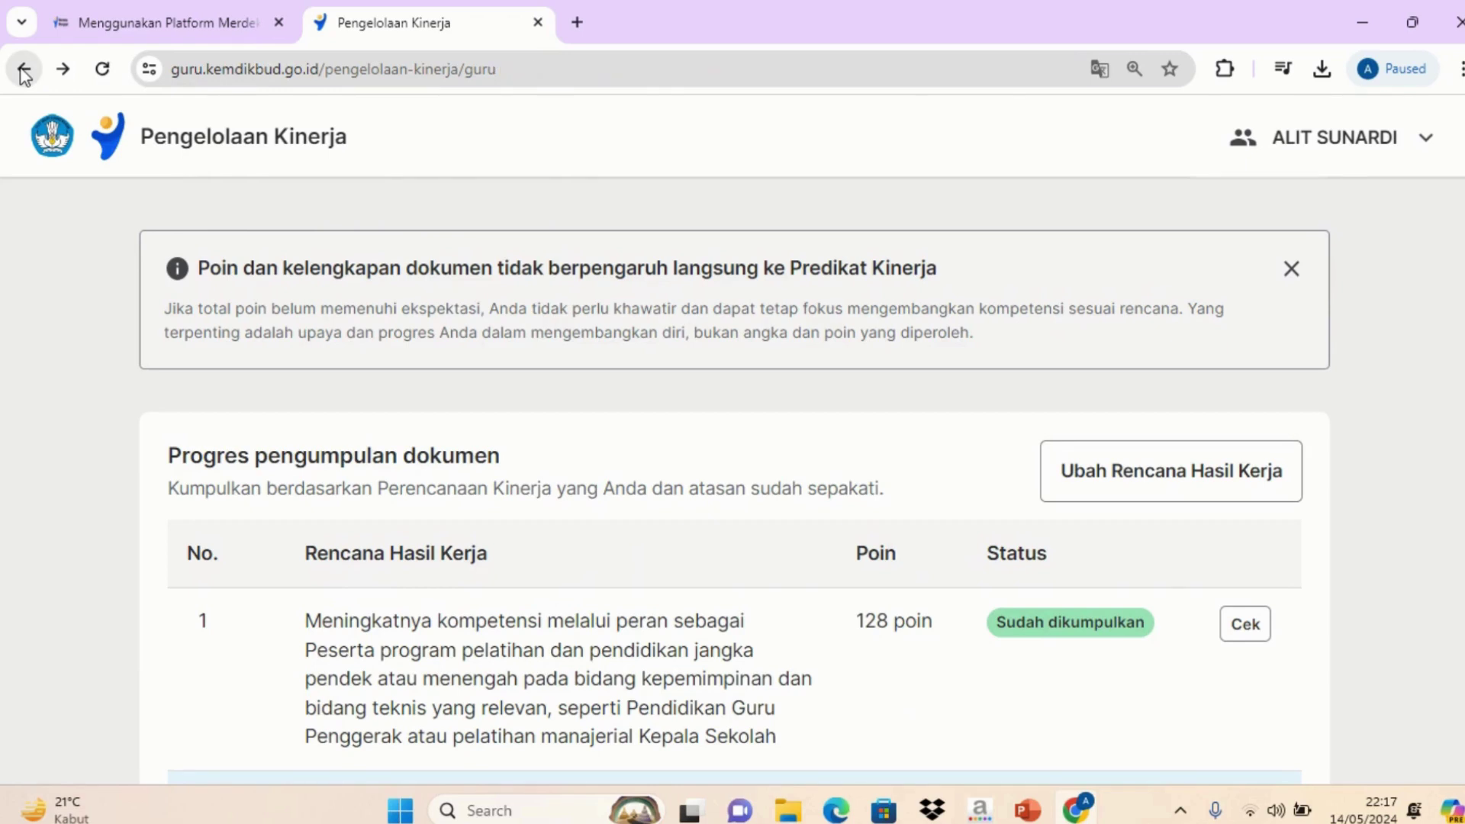
scroll(607, 455, "down", 2)
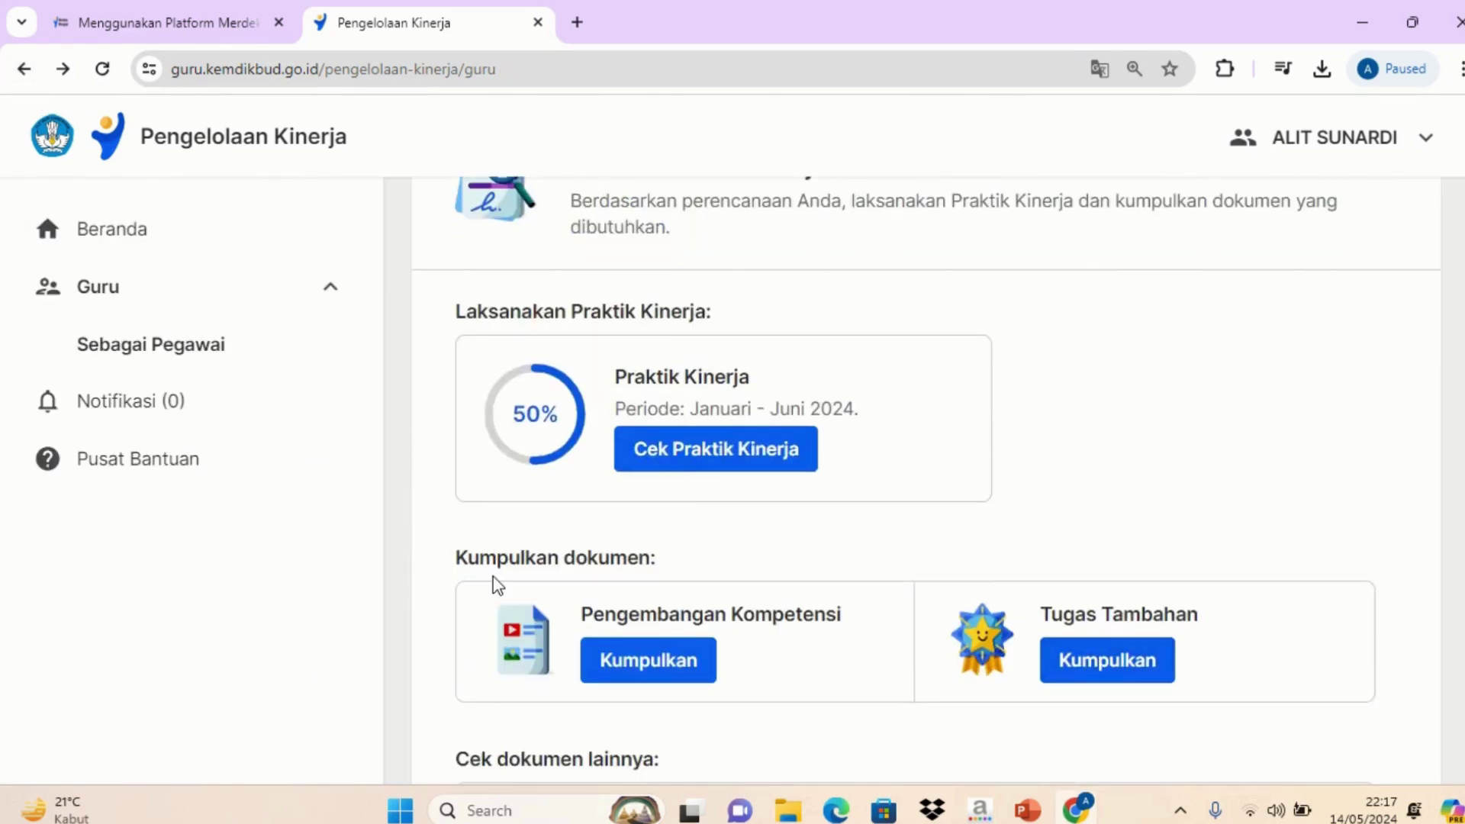
scroll(495, 585, "down", 2)
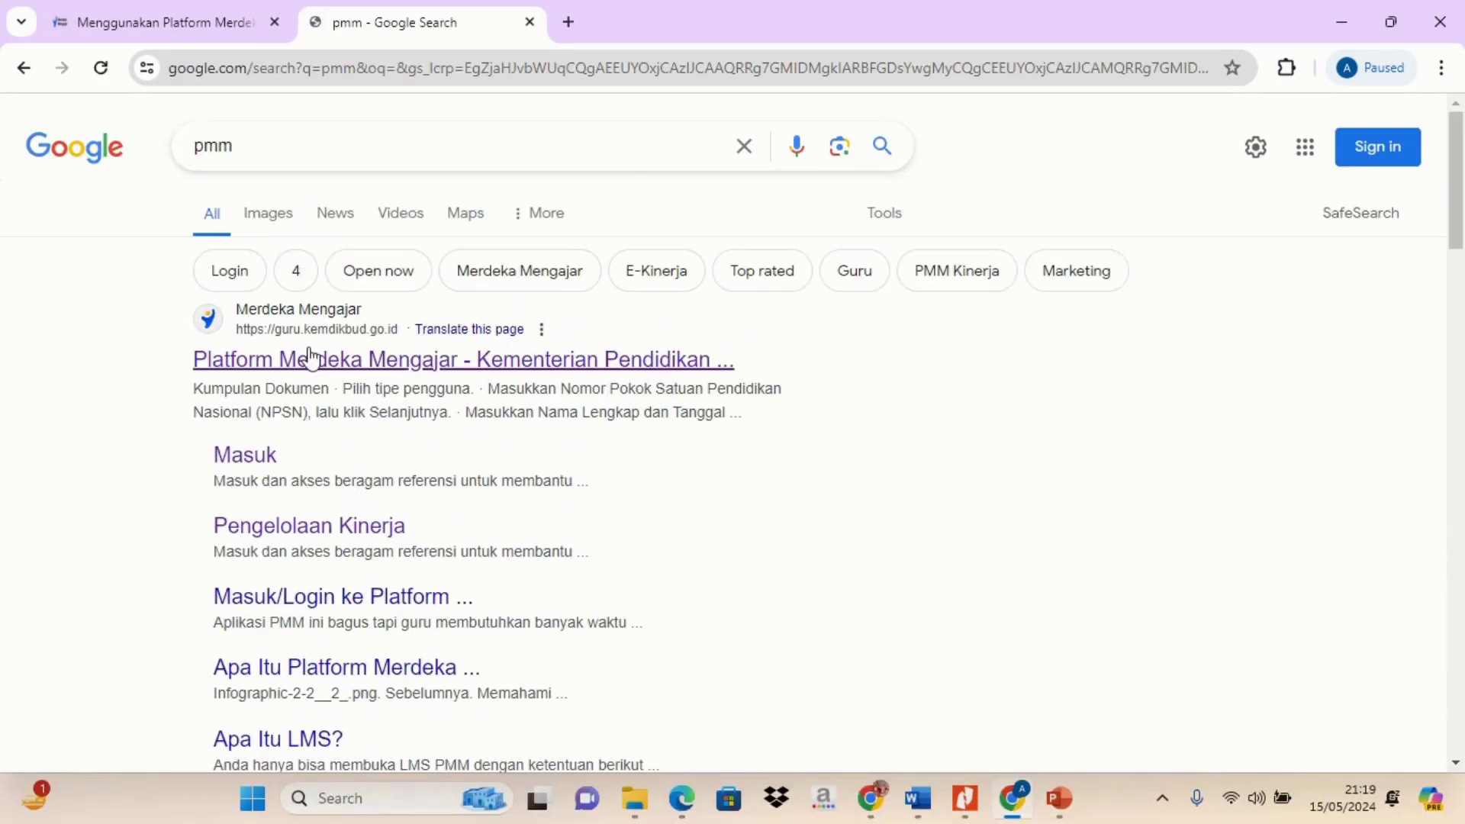
Open Platform Merdeka Mengajar from the search results and go to the Sebagai Pegawai page in Pengelolaan Kinerja.
left_click(310, 359)
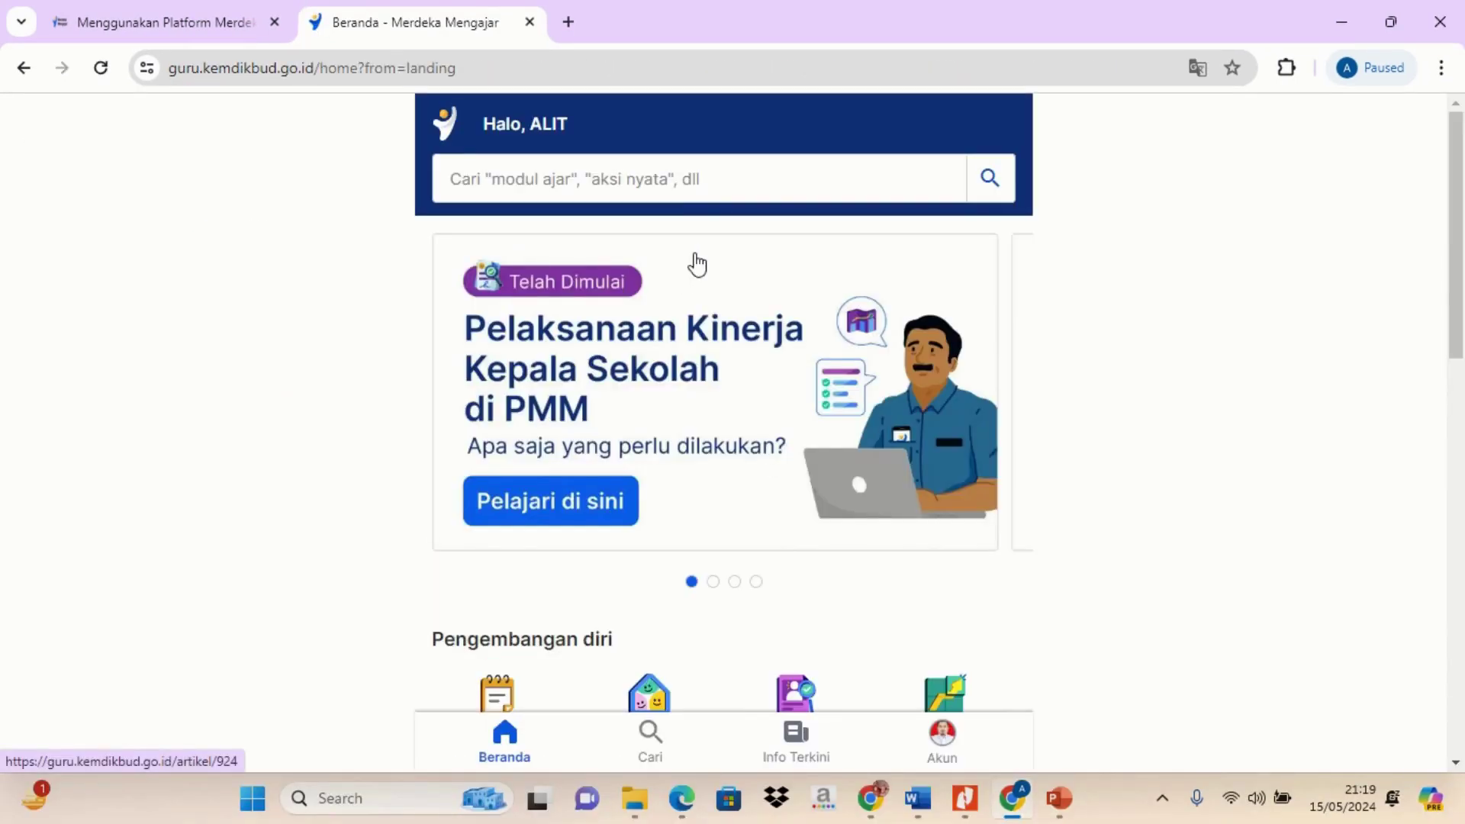
scroll(693, 261, "down", 5)
left_click(634, 347)
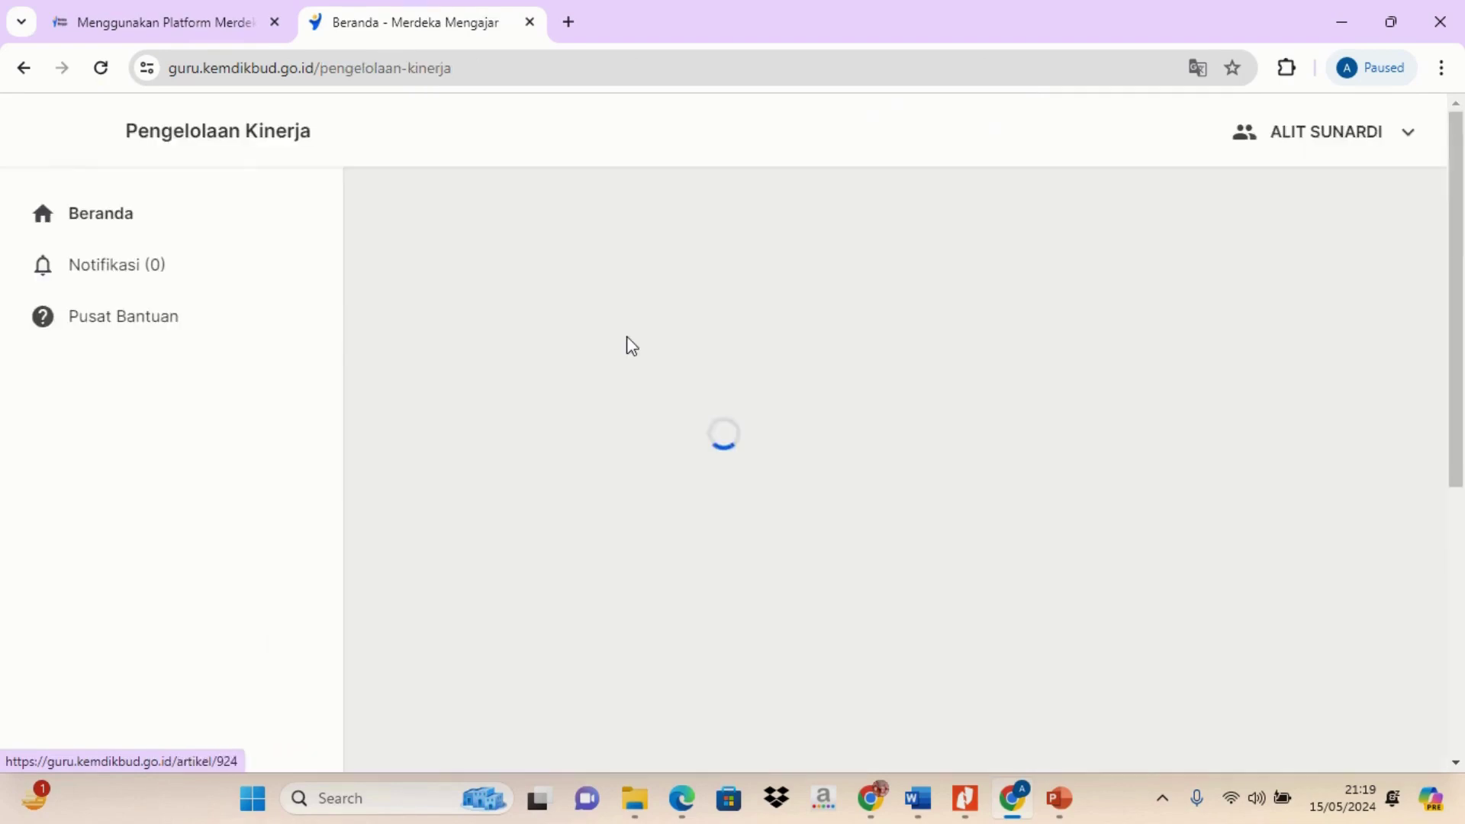
left_click(196, 281)
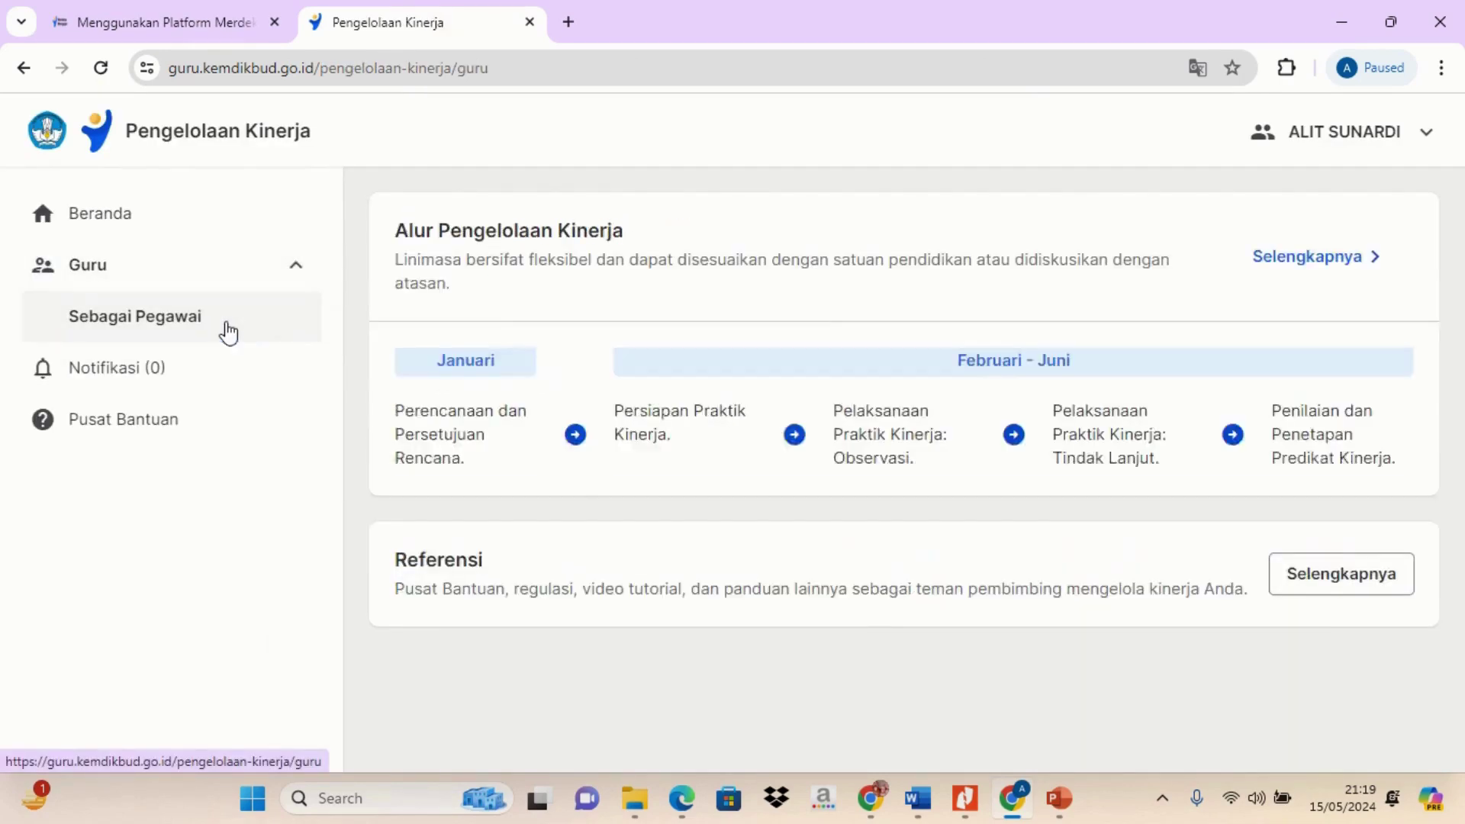
left_click(228, 332)
scroll(693, 374, "down", 1)
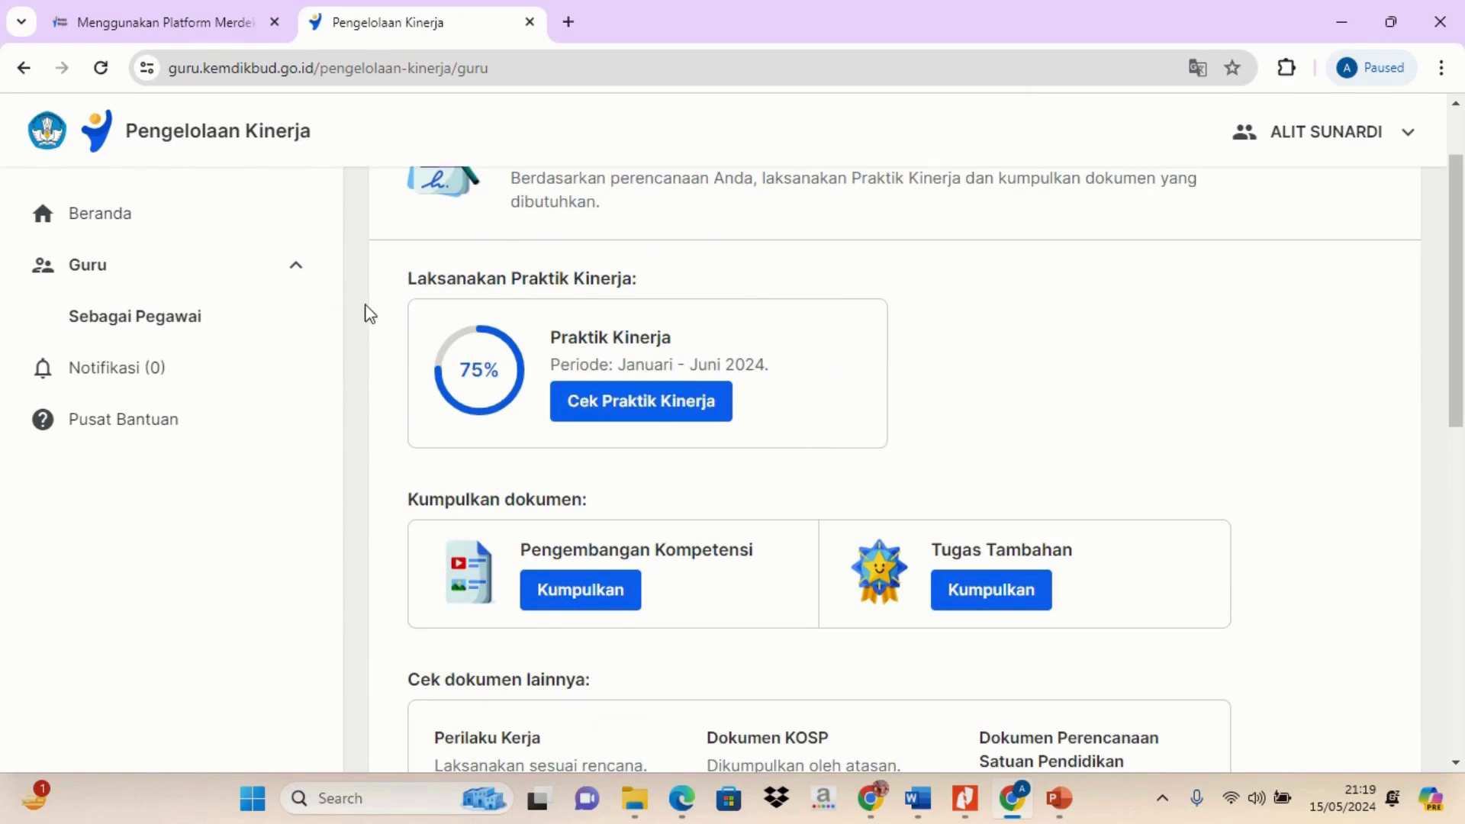
Open the Praktik Kinerja details and start filling in the Dokumen Refleksi Tindak Lanjut under Bagian 2.
left_click(627, 412)
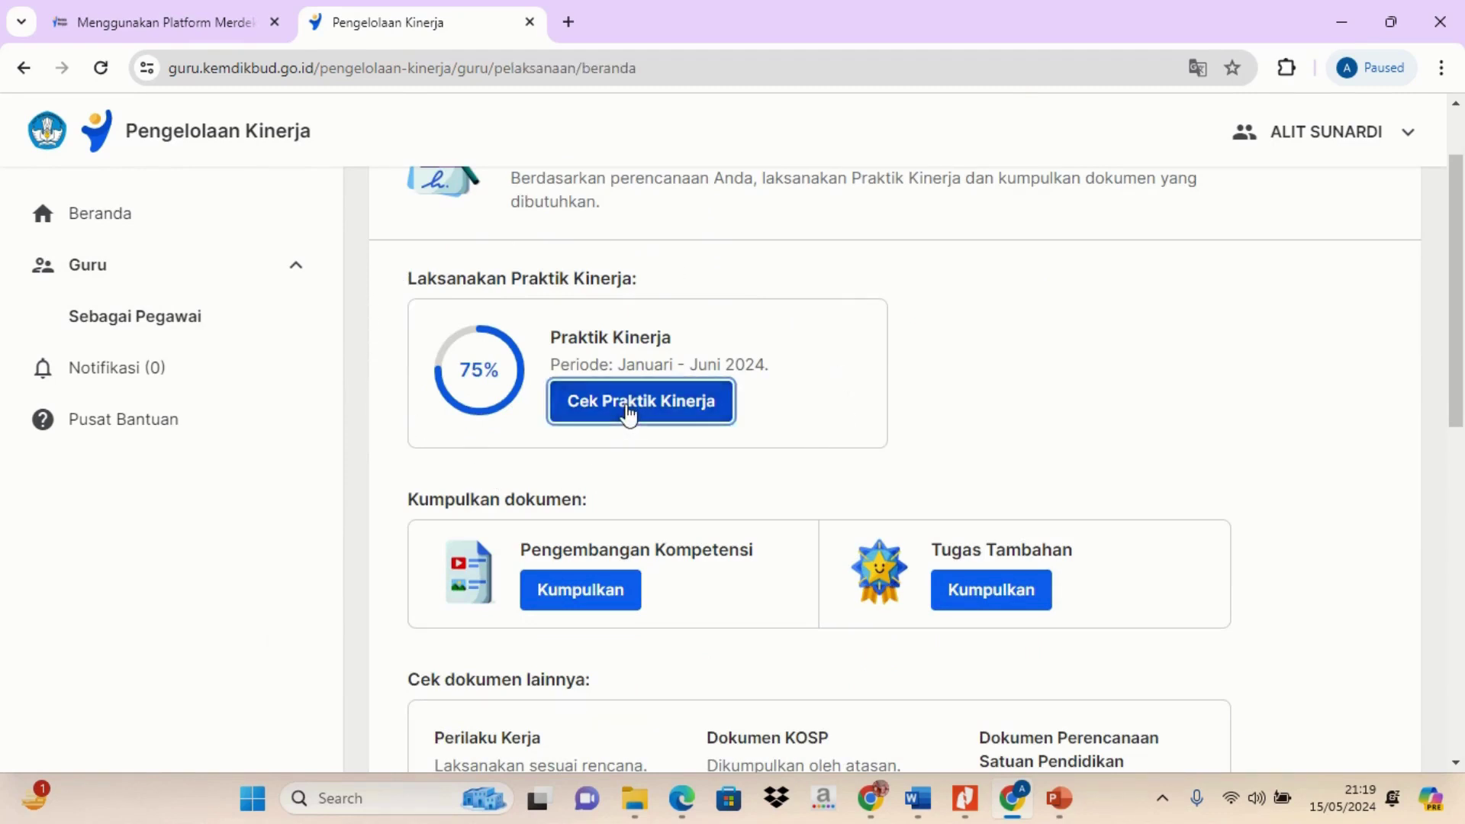
scroll(626, 405, "down", 5)
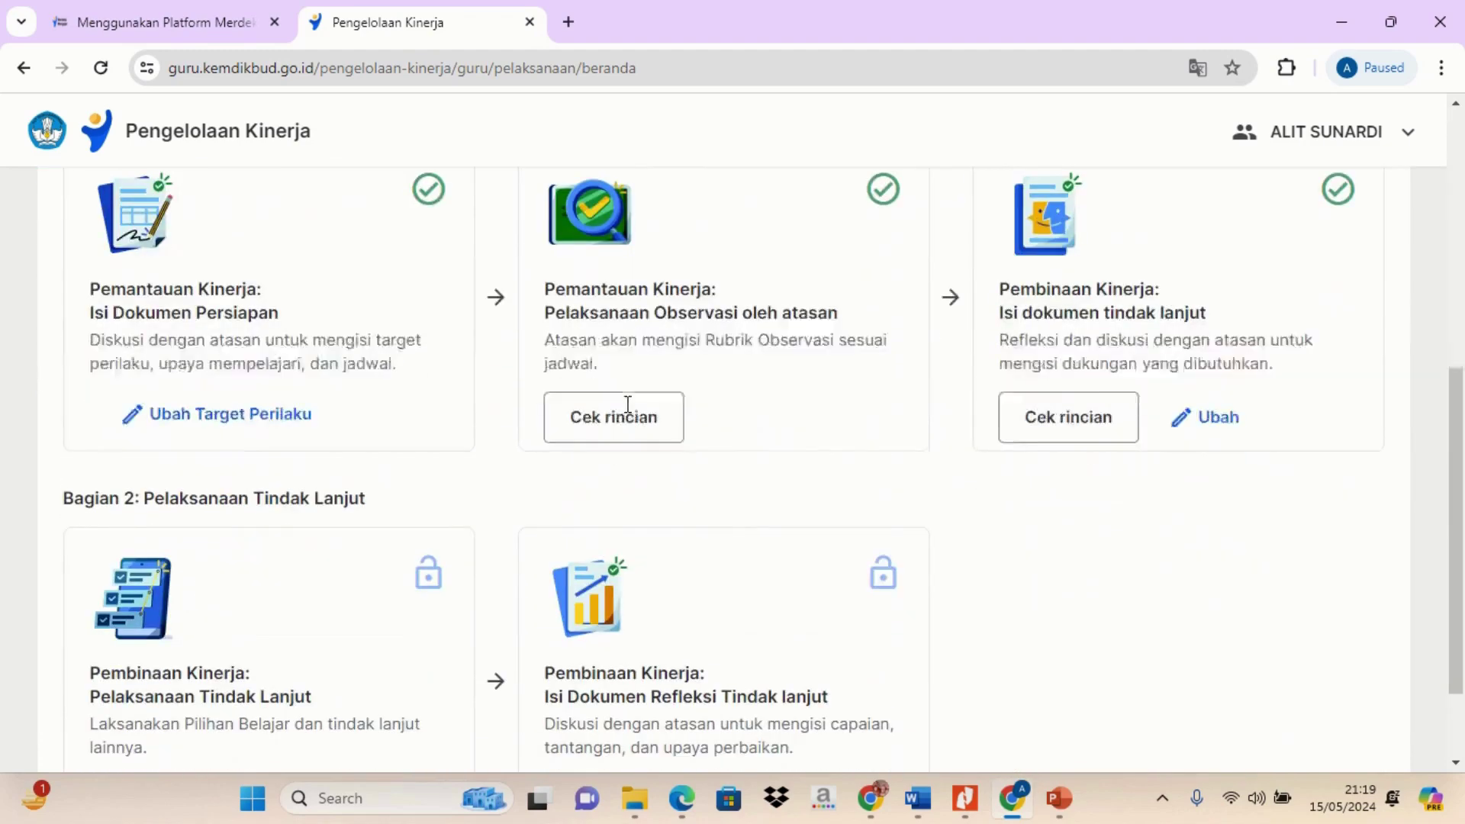
scroll(627, 404, "up", 2)
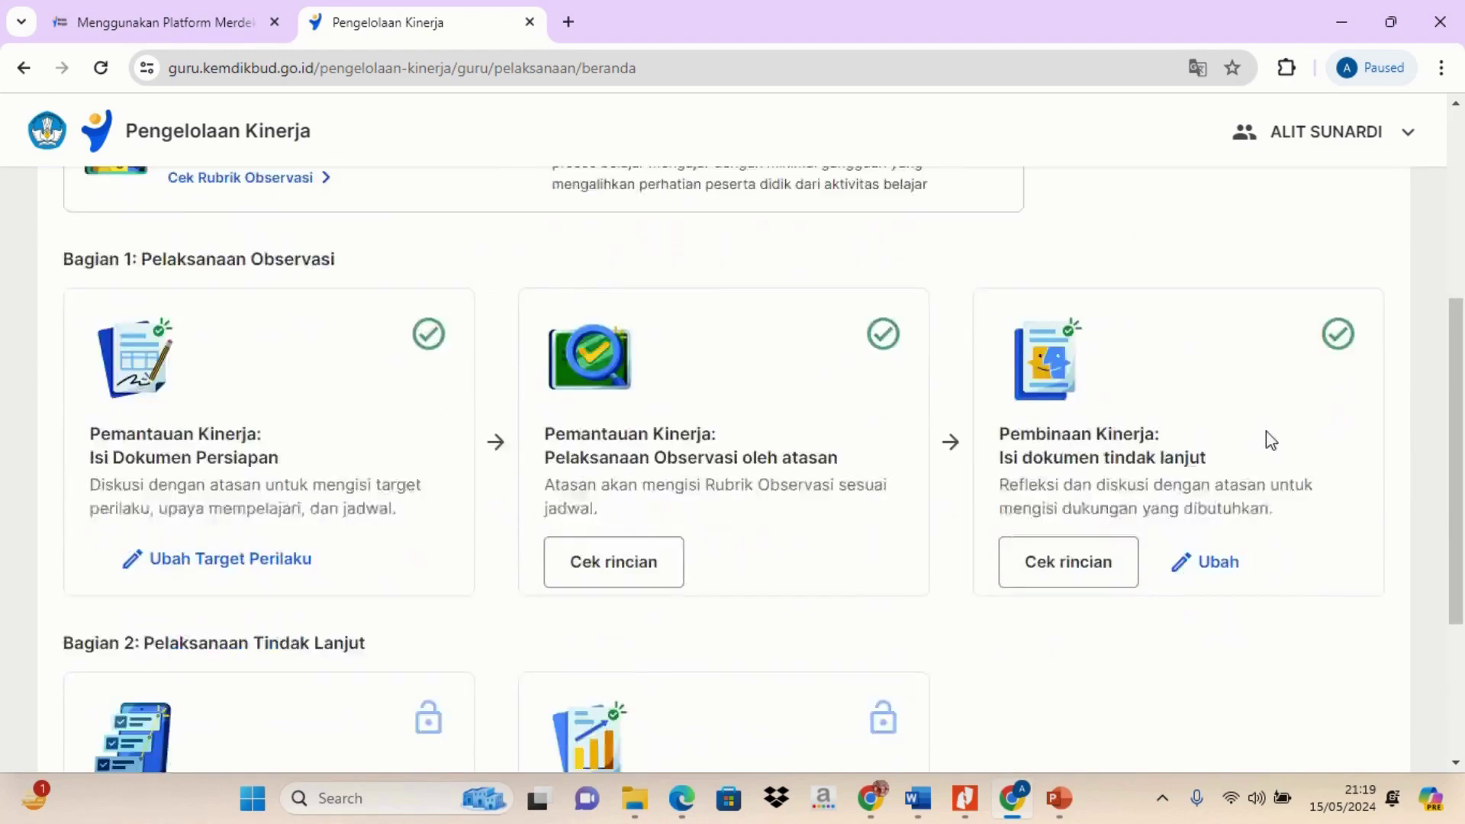
scroll(1145, 434, "down", 3)
scroll(290, 381, "down", 1)
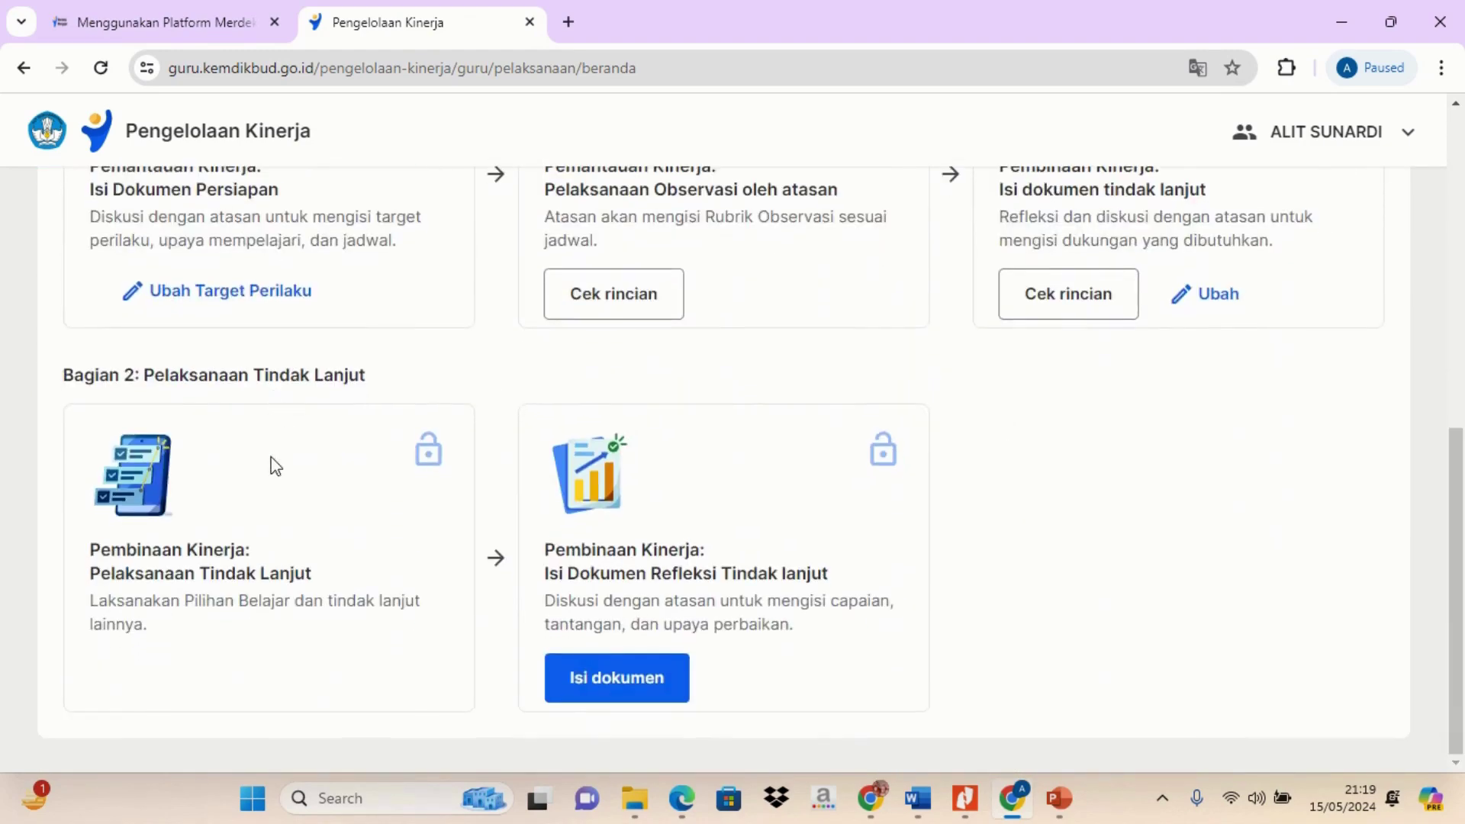
left_click(604, 687)
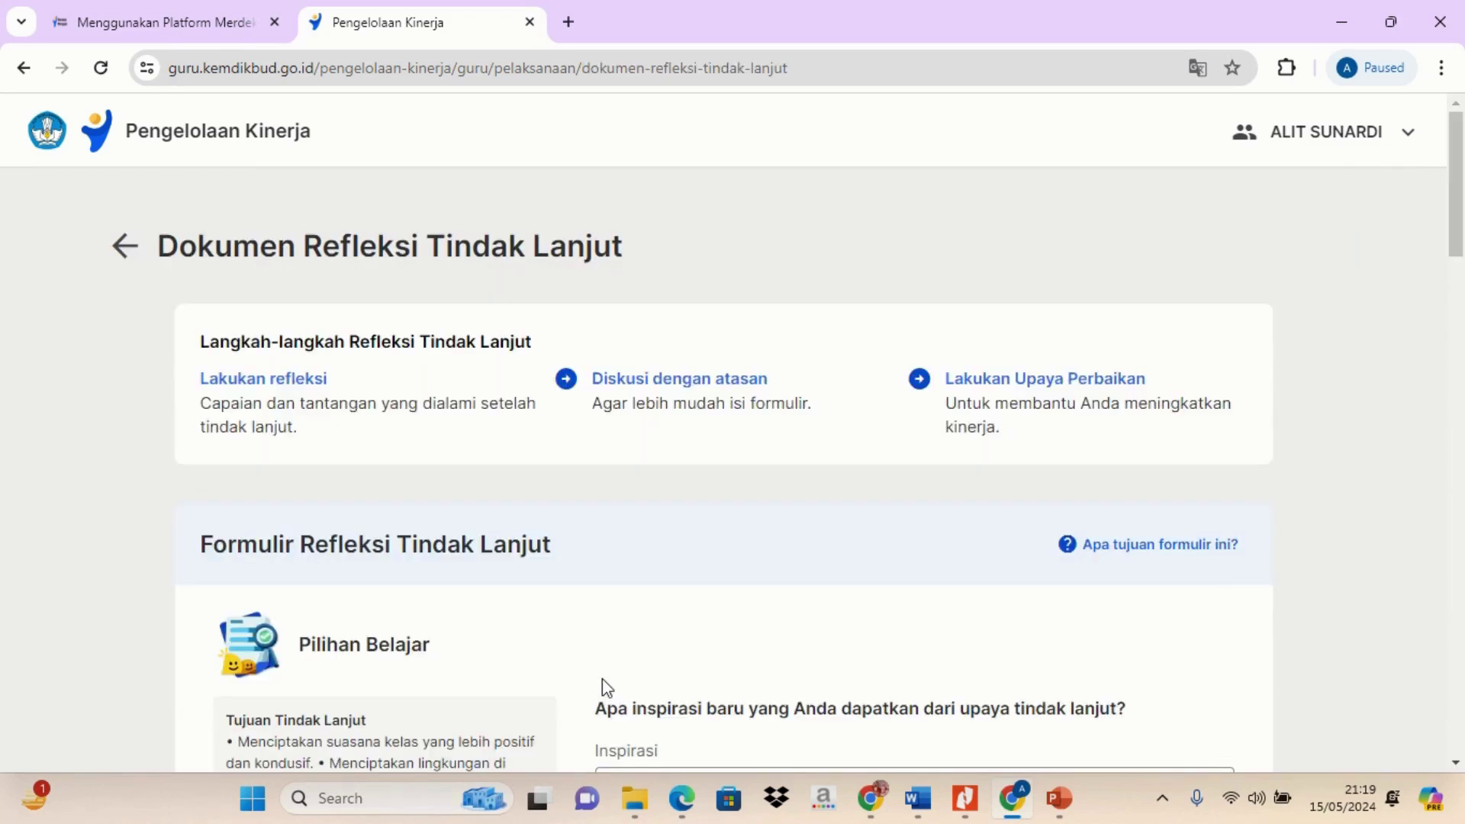
Fill the Inspirasi answer under Pilihan Belajar with three numbered points on positive communication, positive expectations or motivation, and teacher creativity.
scroll(705, 538, "down", 5)
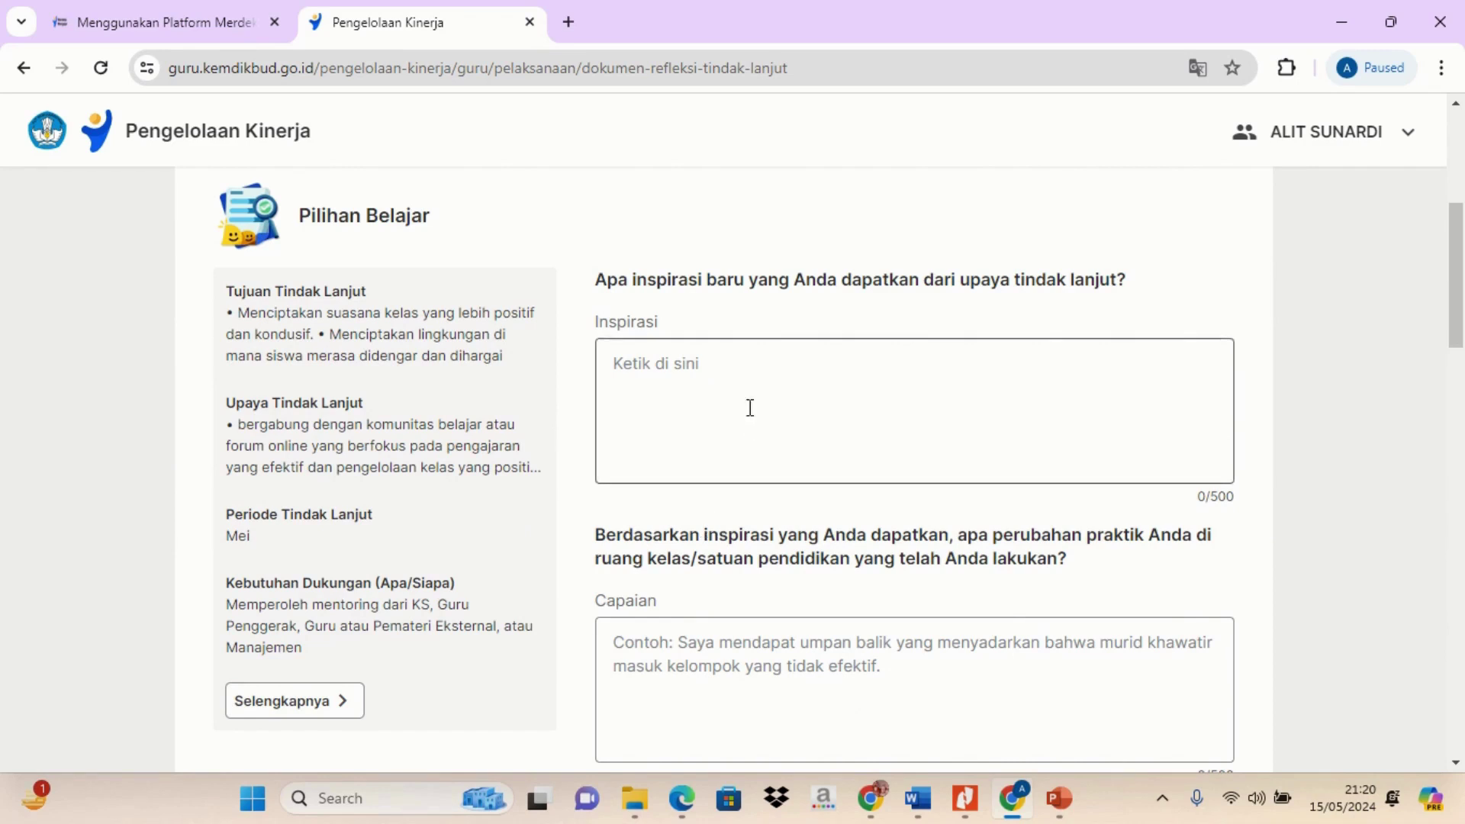
left_click(750, 378)
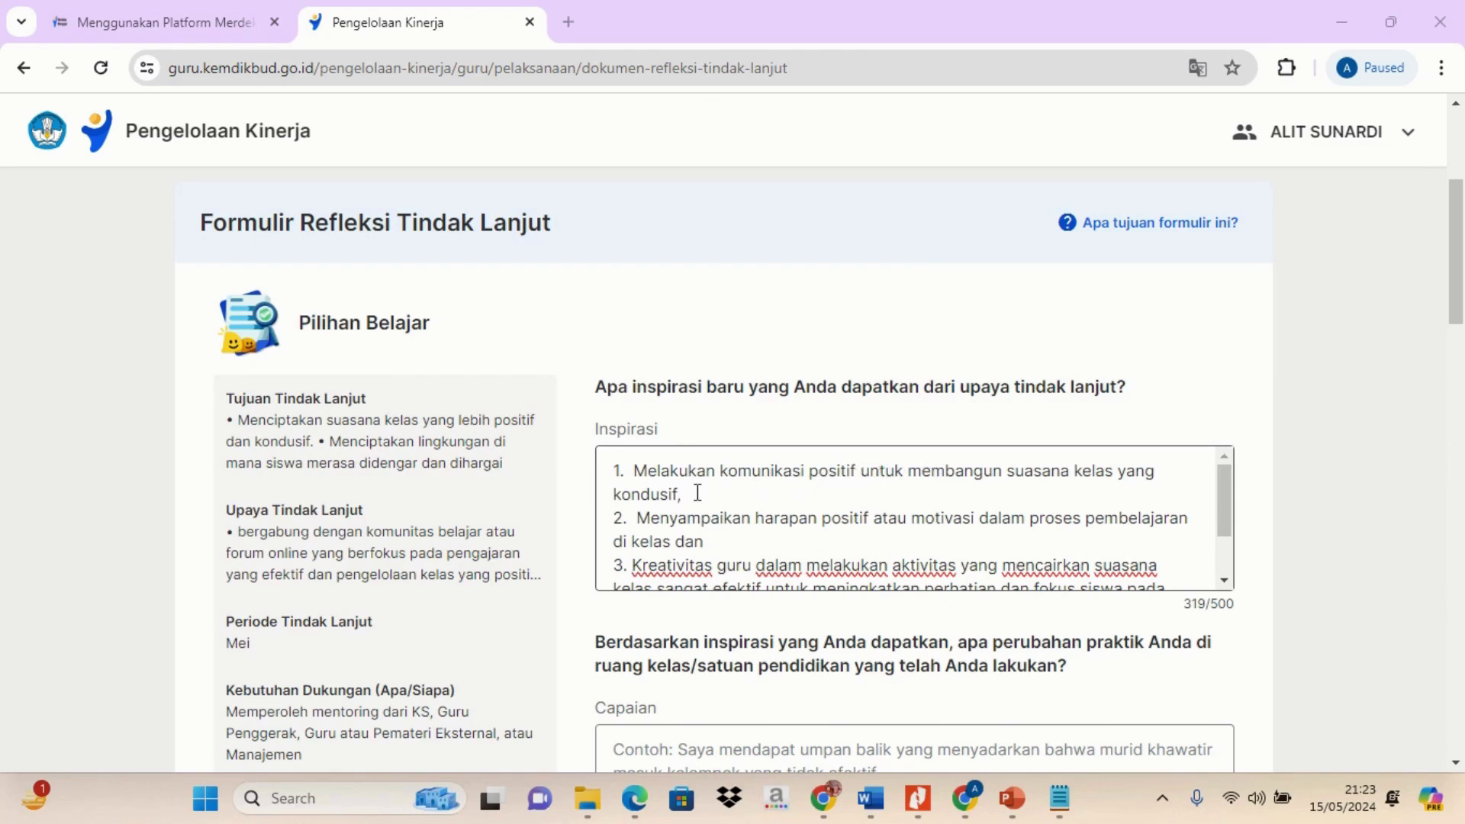
scroll(697, 492, "down", 2)
scroll(697, 493, "up", 2)
scroll(897, 530, "down", 2)
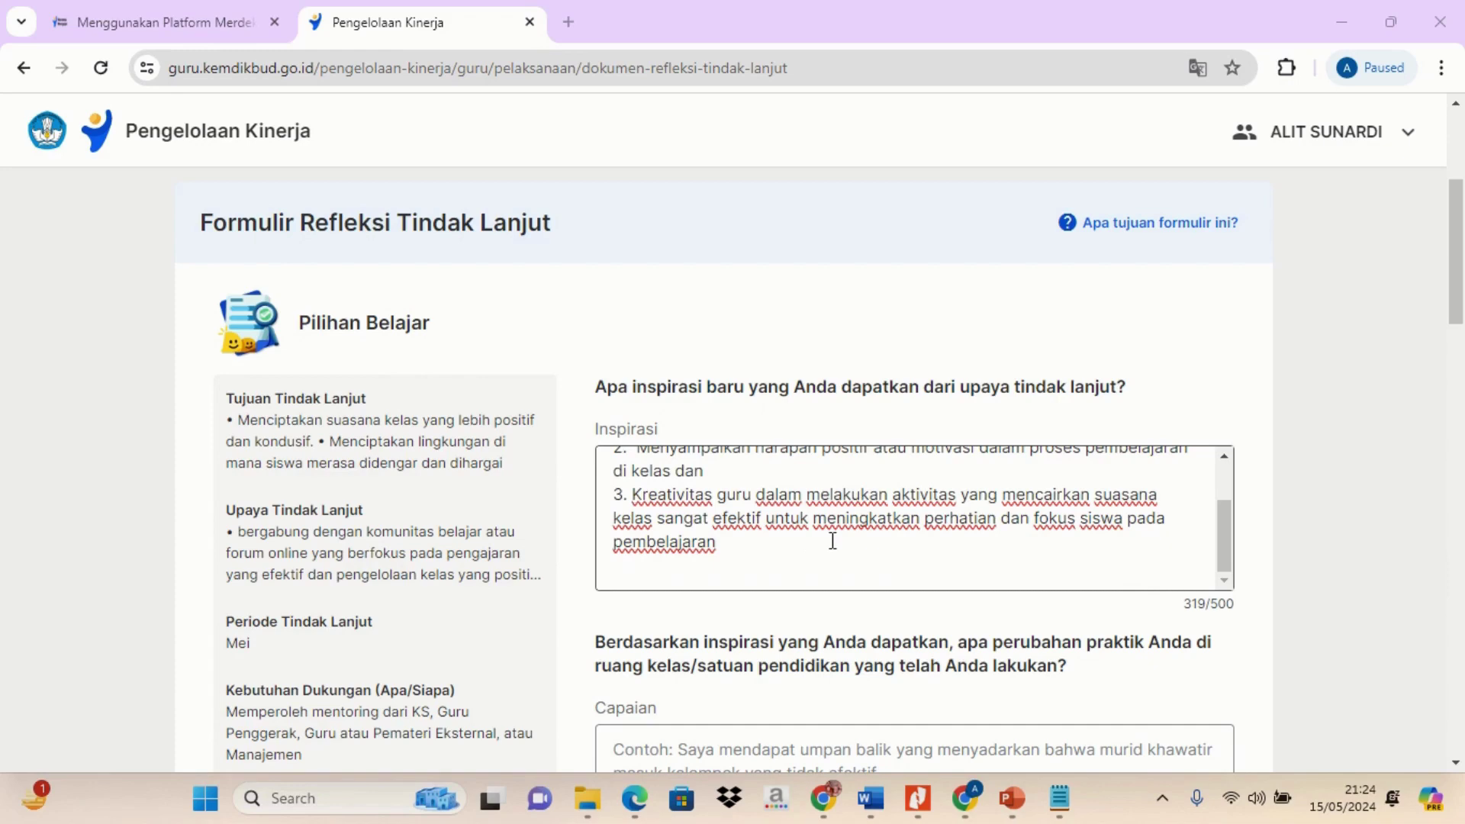
mouse_move(588, 6)
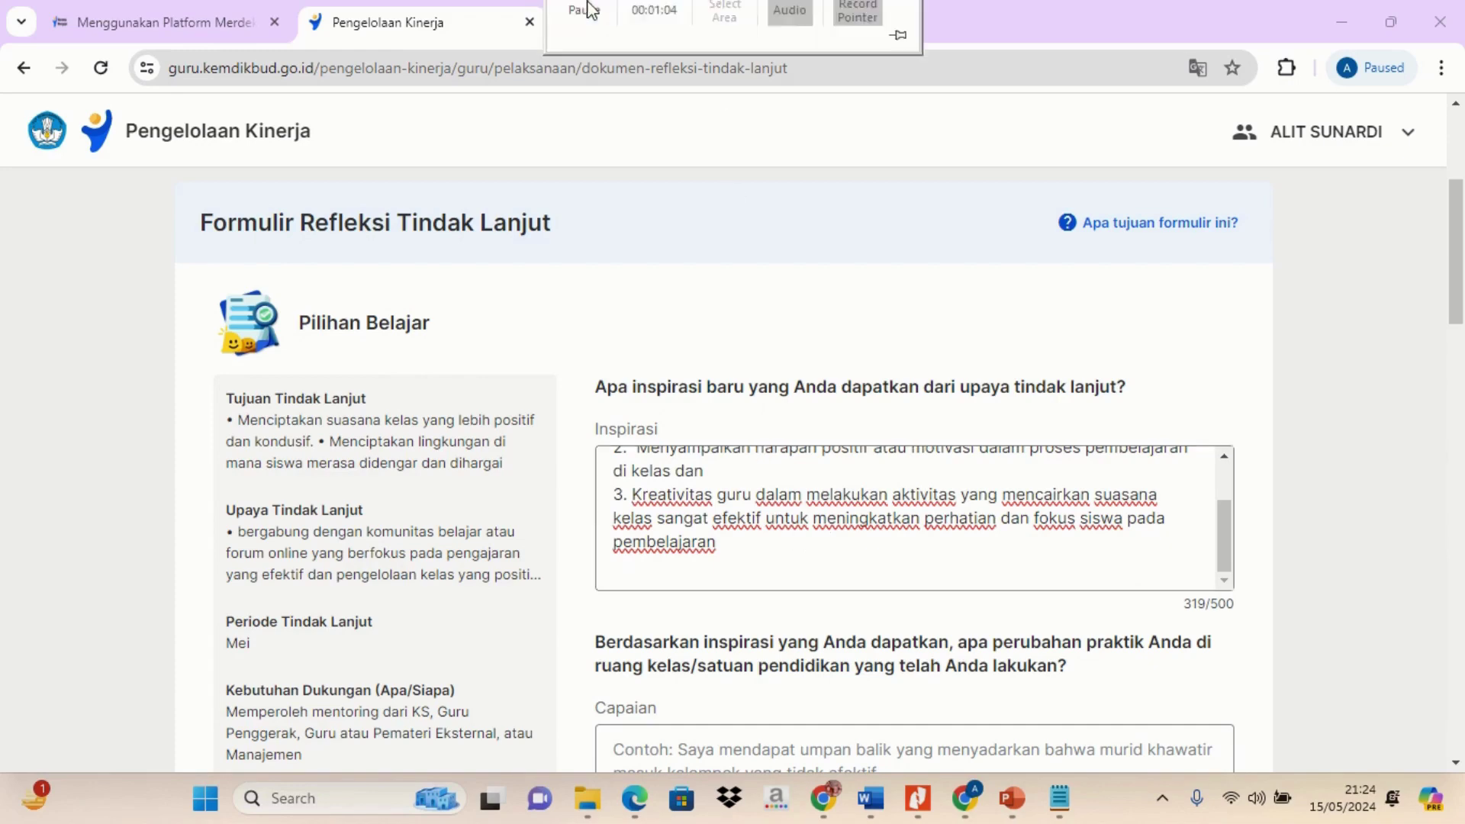
left_click(600, 71)
Fill the Capaian answer under Pilihan Belajar with points on classroom grouping strategies and guiding students who struggle with their tasks.
scroll(717, 507, "down", 4)
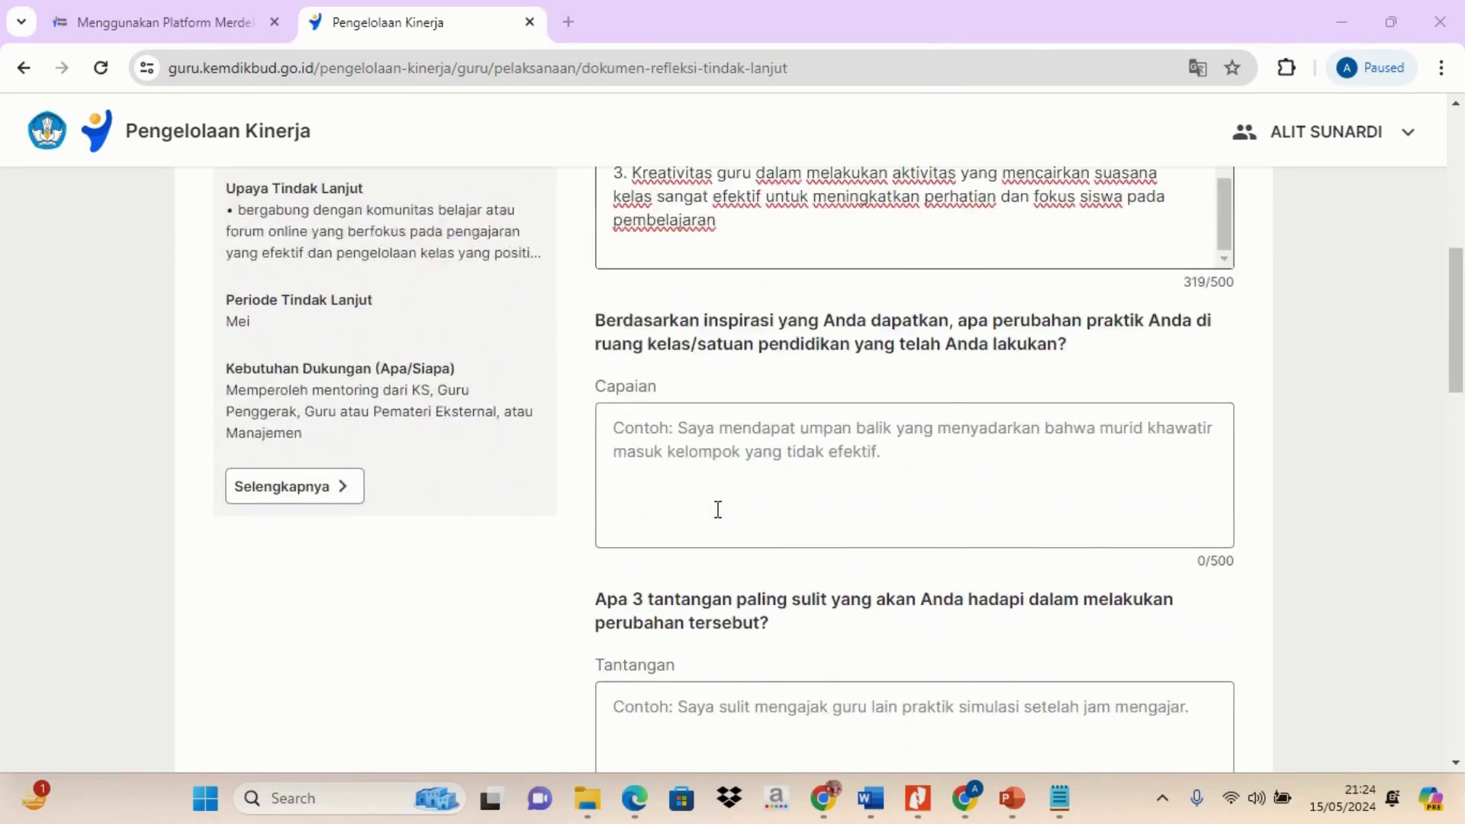
scroll(717, 507, "up", 1)
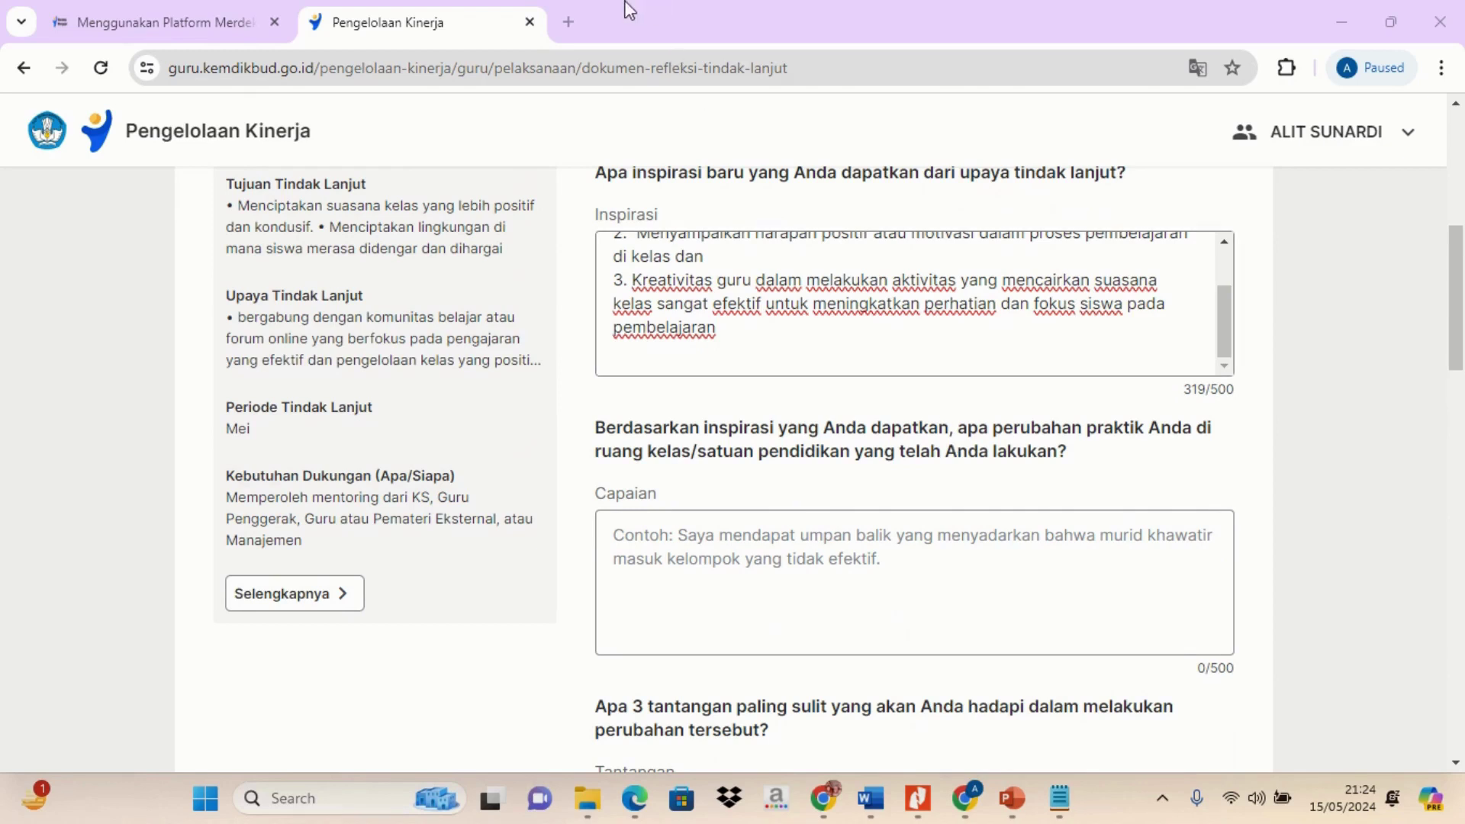
mouse_move(732, 4)
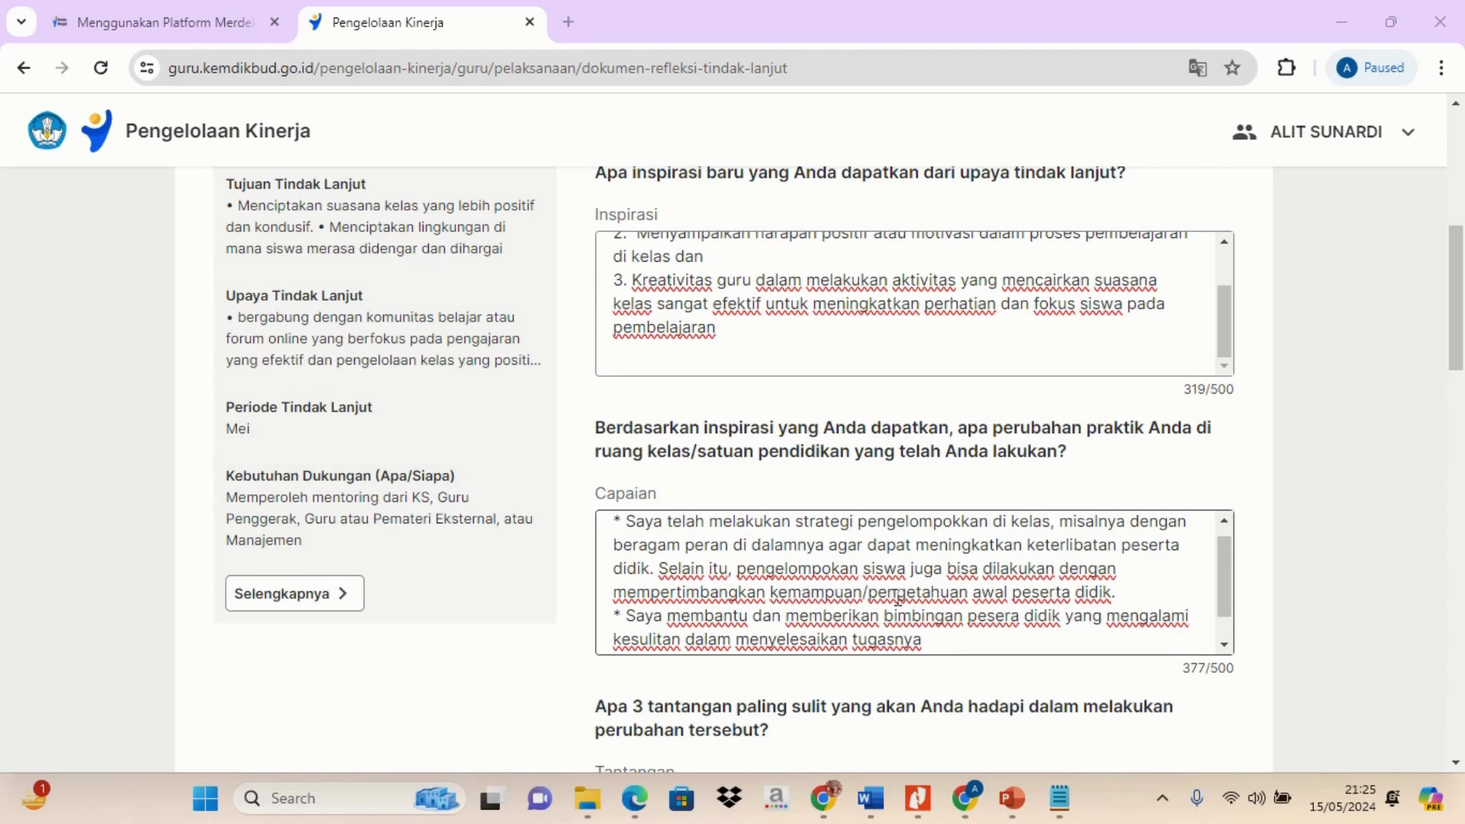
scroll(931, 599, "down", 1)
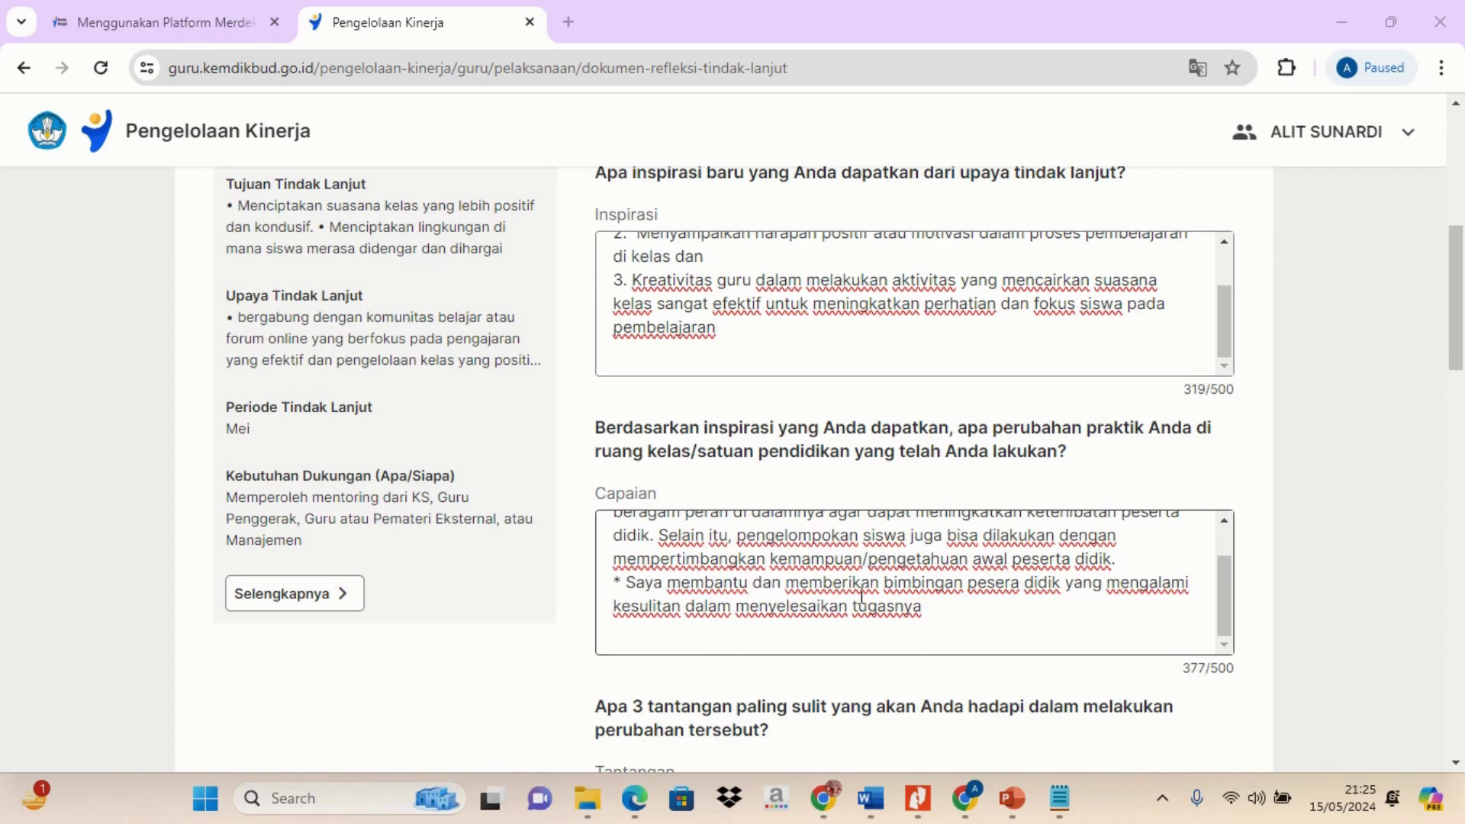
Fill the Tantangan answer with three points: creating ice breaking or mini games, high class dynamics, and psychological condition affecting patience.
scroll(826, 622, "down", 4)
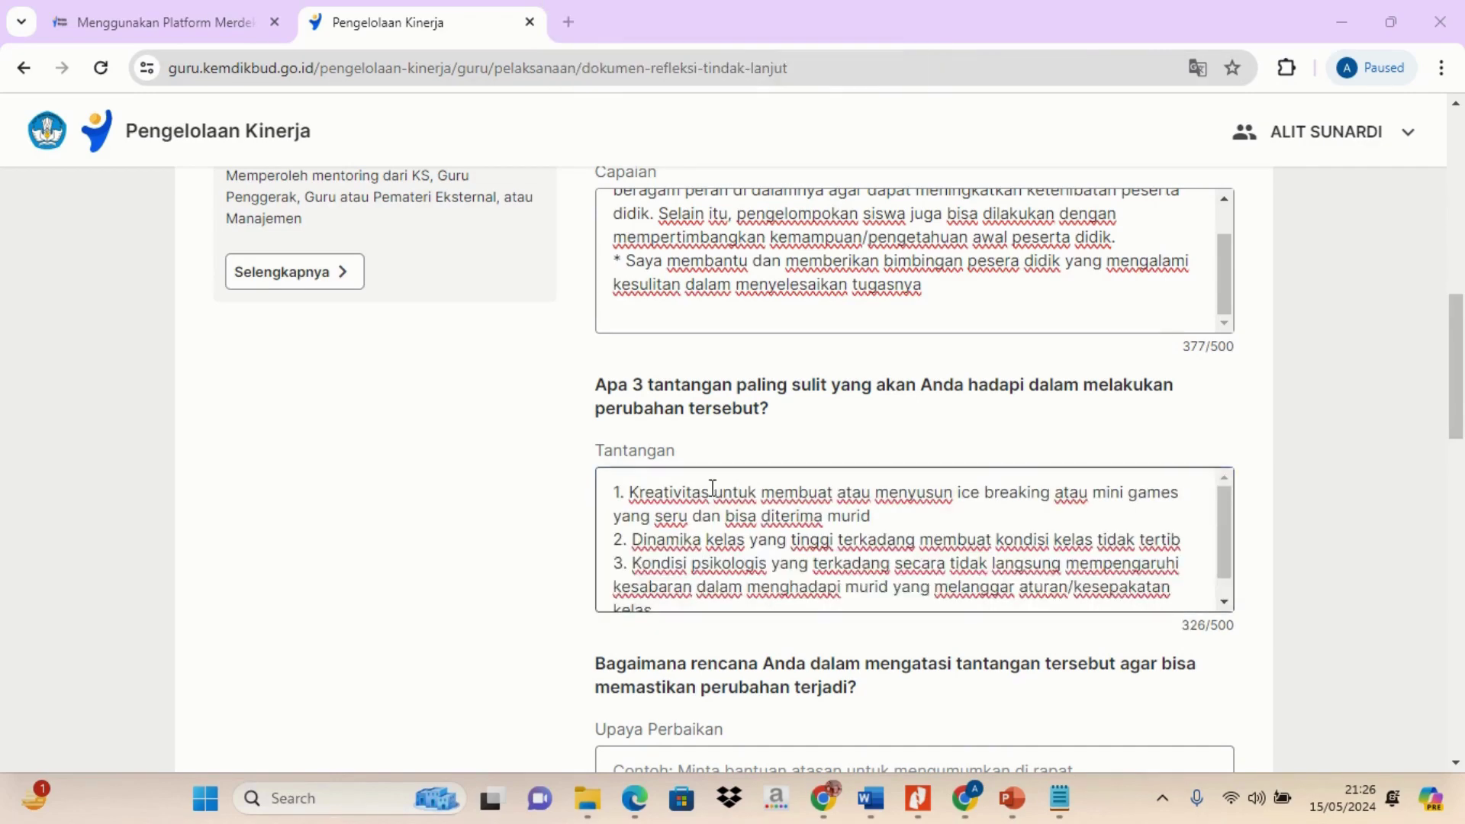
scroll(711, 488, "up", 3)
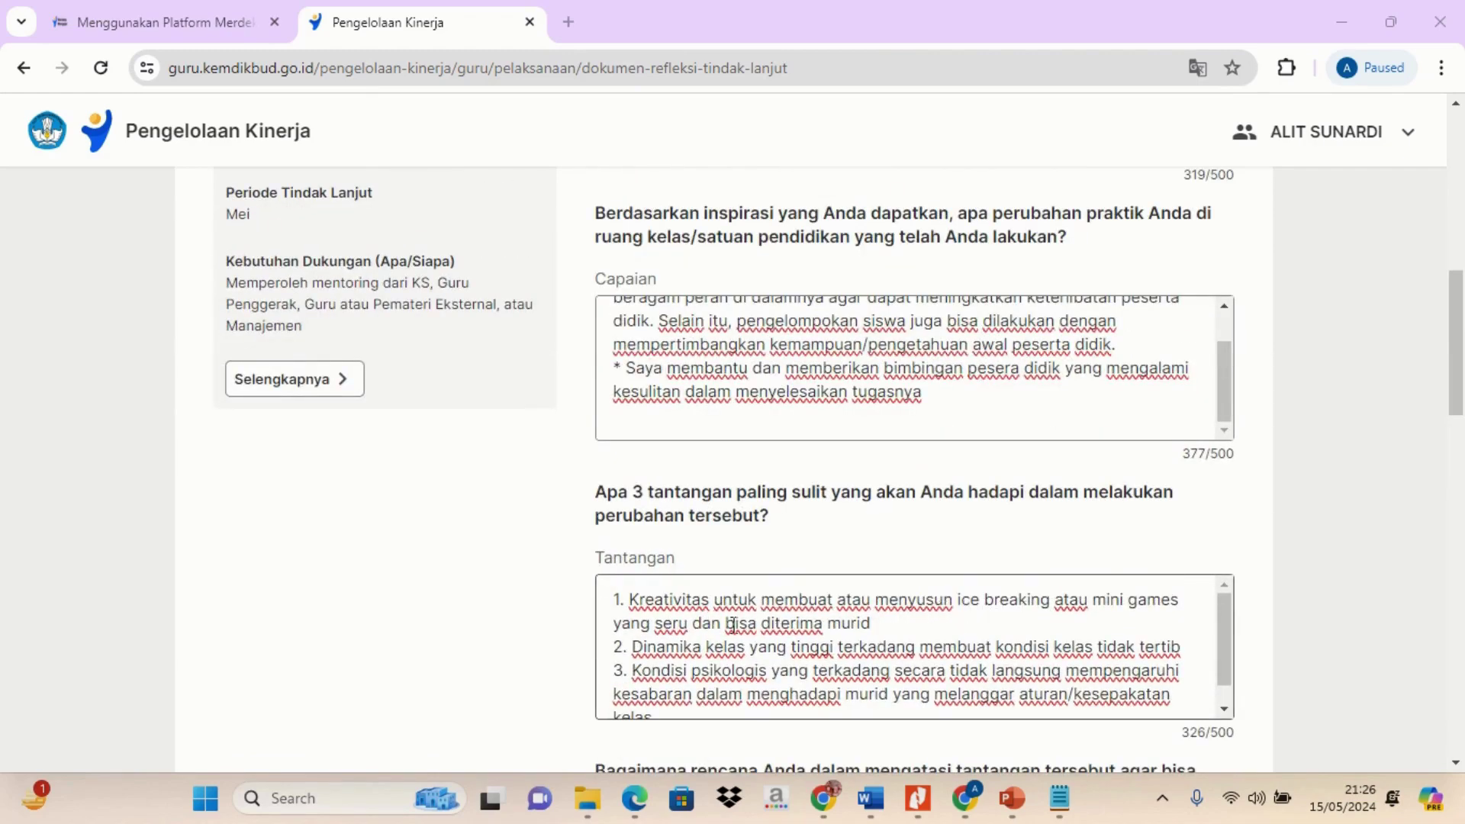
scroll(738, 627, "down", 1)
scroll(737, 627, "down", 1)
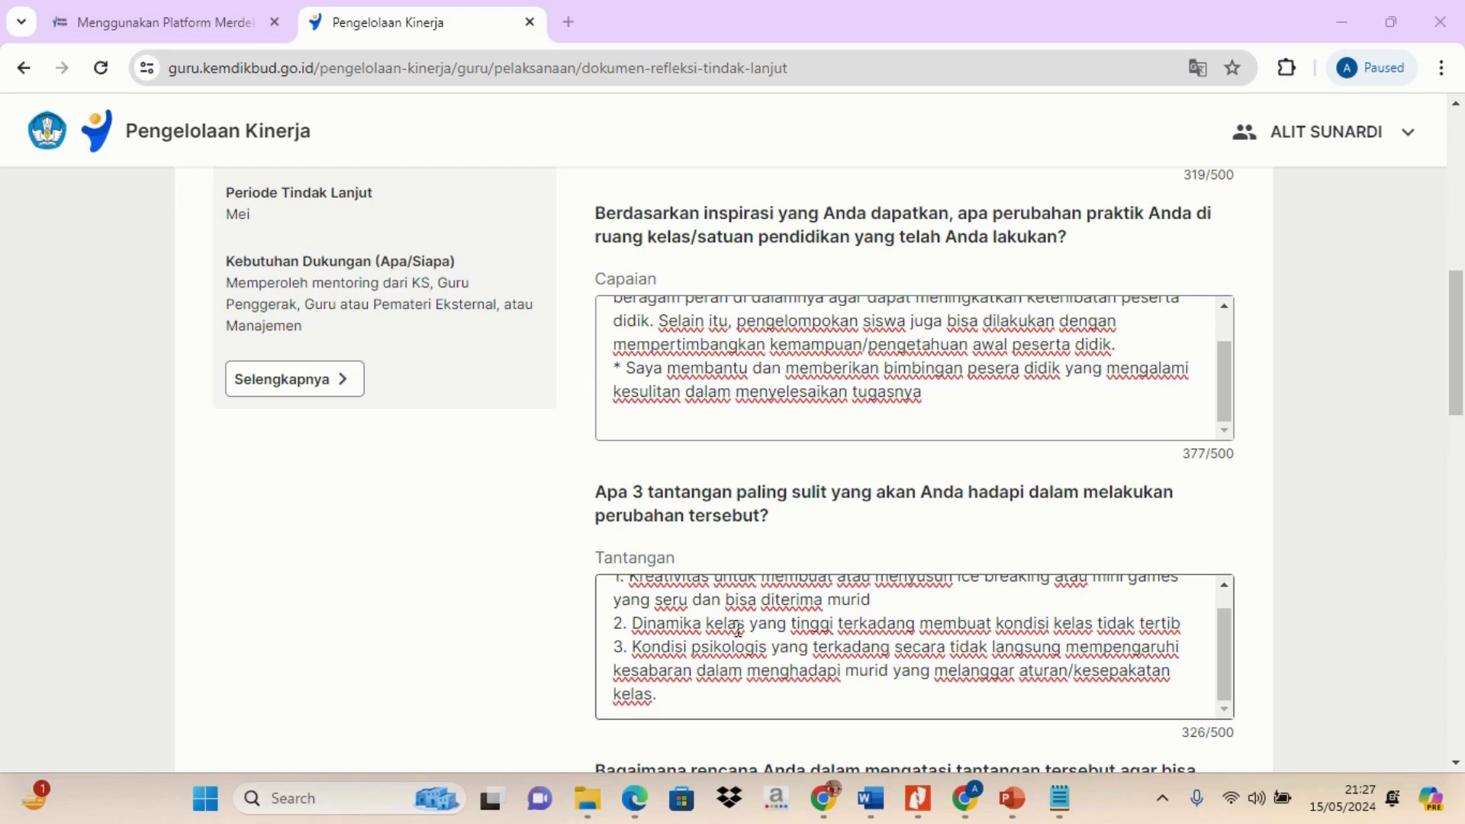
scroll(701, 645, "down", 1)
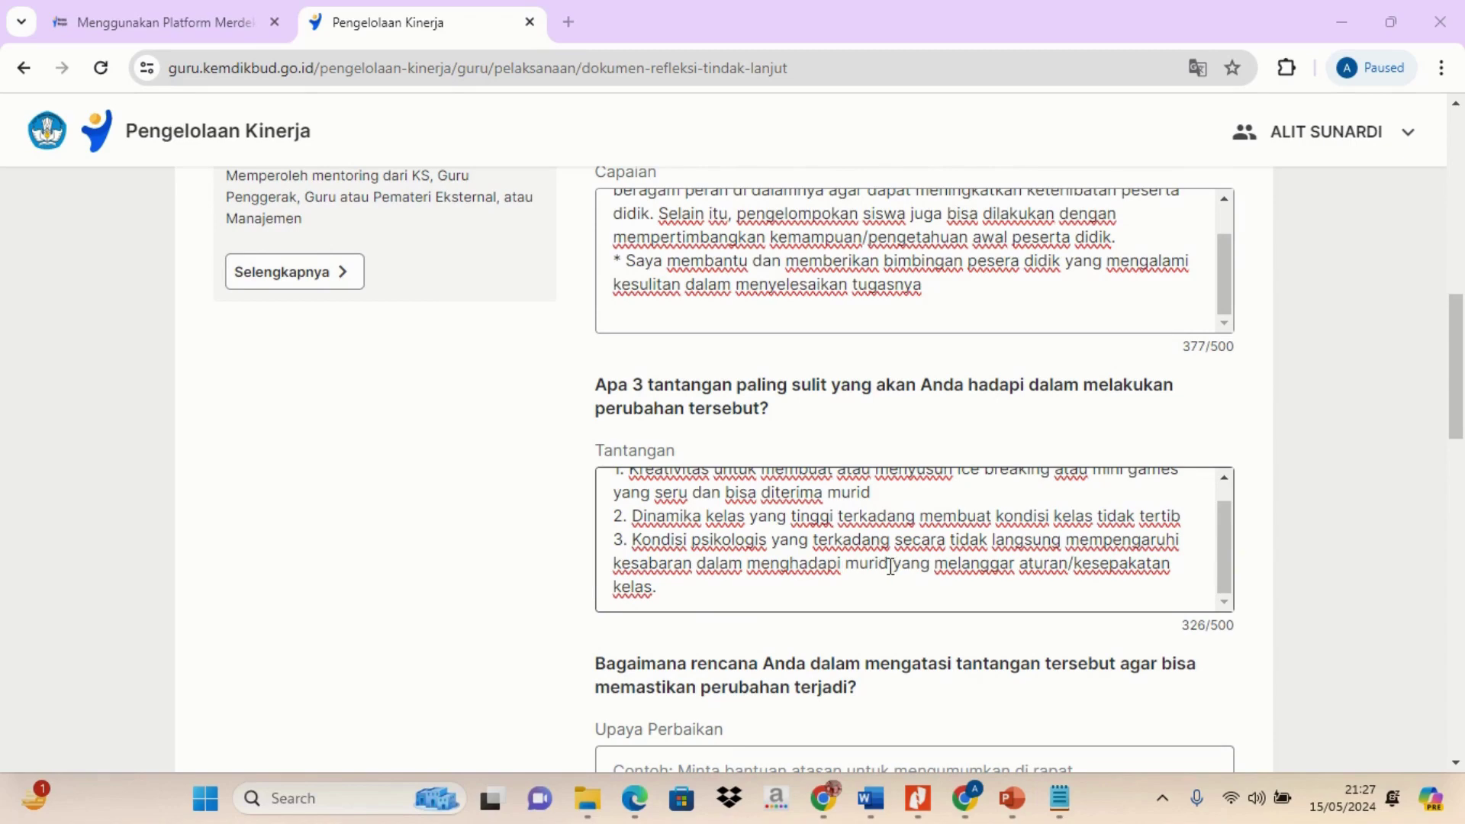
Fill the Upaya Perbaikan answer with four points: ice breaking inspiration, regular reflection with students, positive and assertive communication, and discussion with colleagues.
scroll(775, 569, "down", 2)
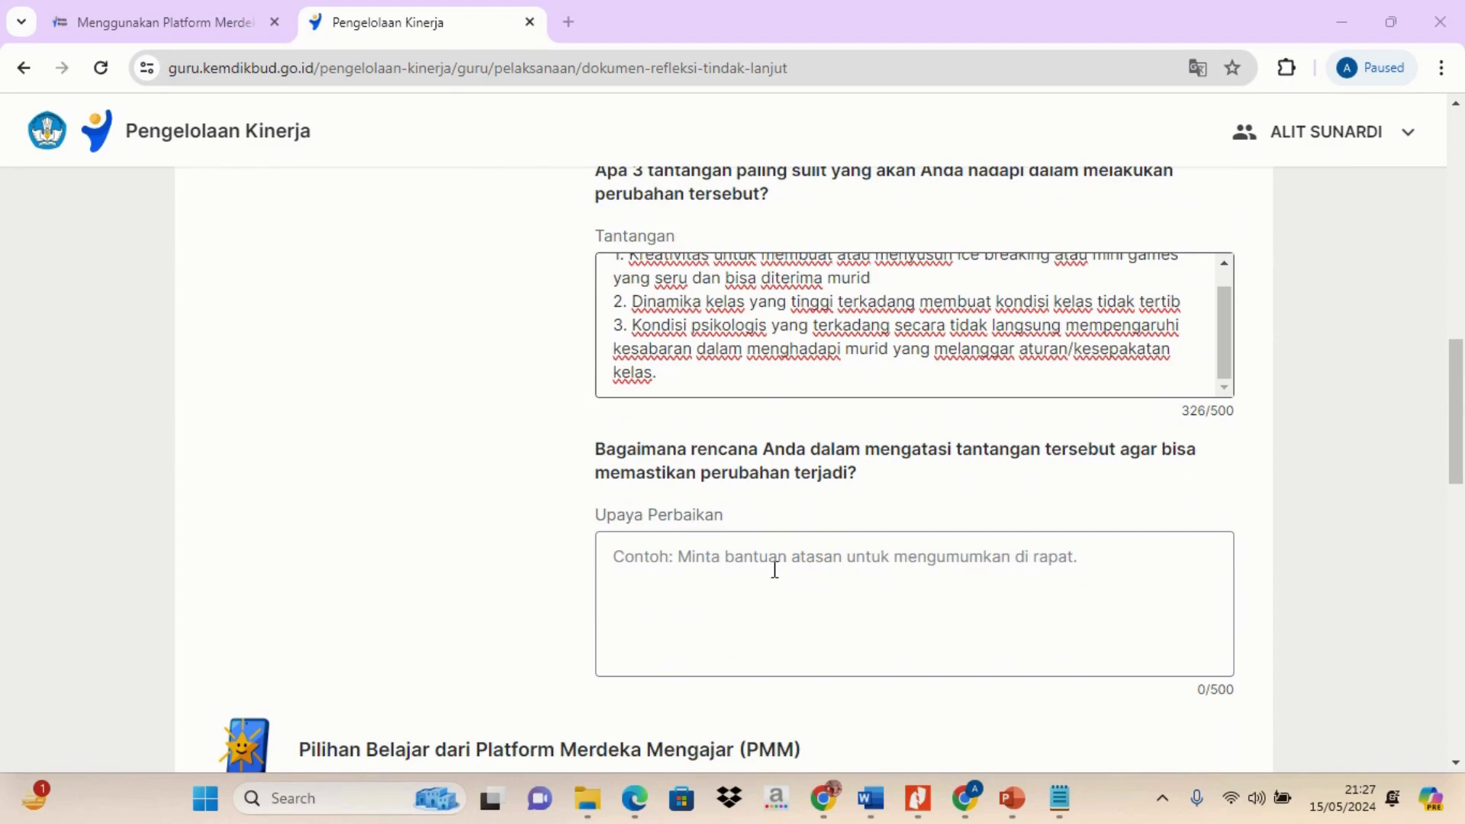
mouse_move(603, 15)
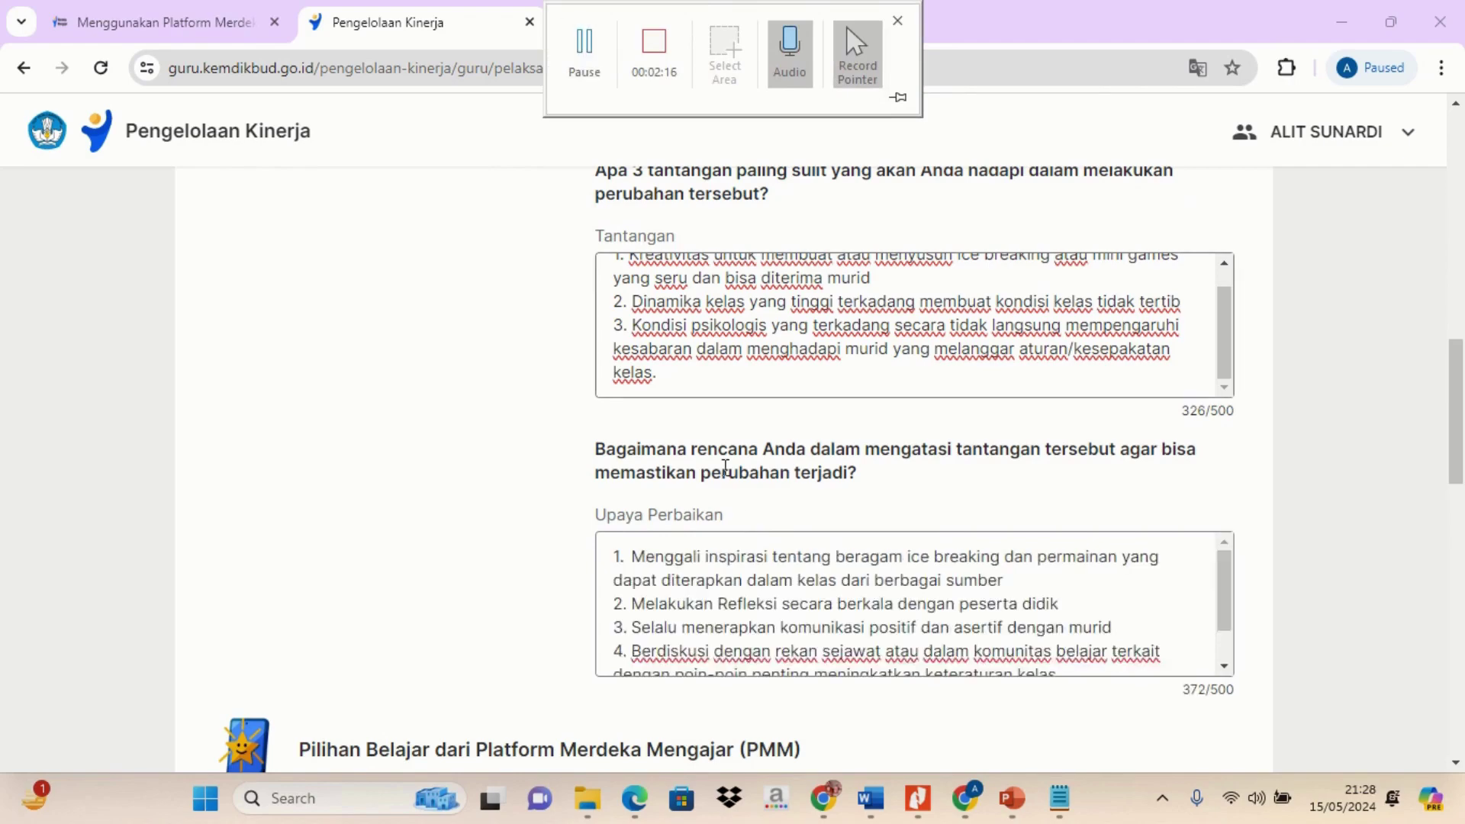
scroll(745, 524, "down", 3)
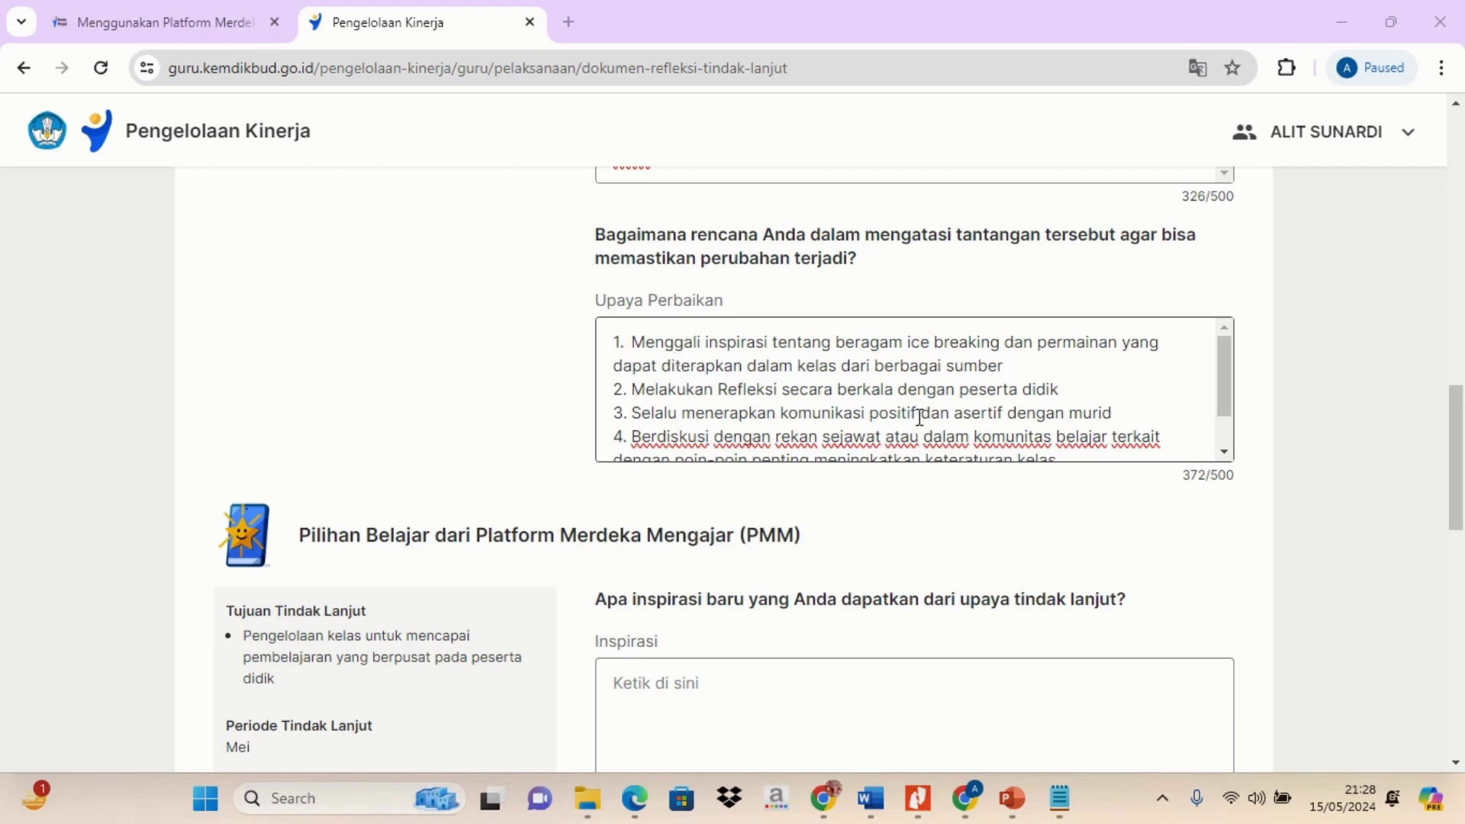
Reword point 3 of the Upaya Perbaikan answer to "Selalu menerapkan komunikasi positif peserta didik".
left_click_drag(923, 413, 1123, 416)
type("pe")
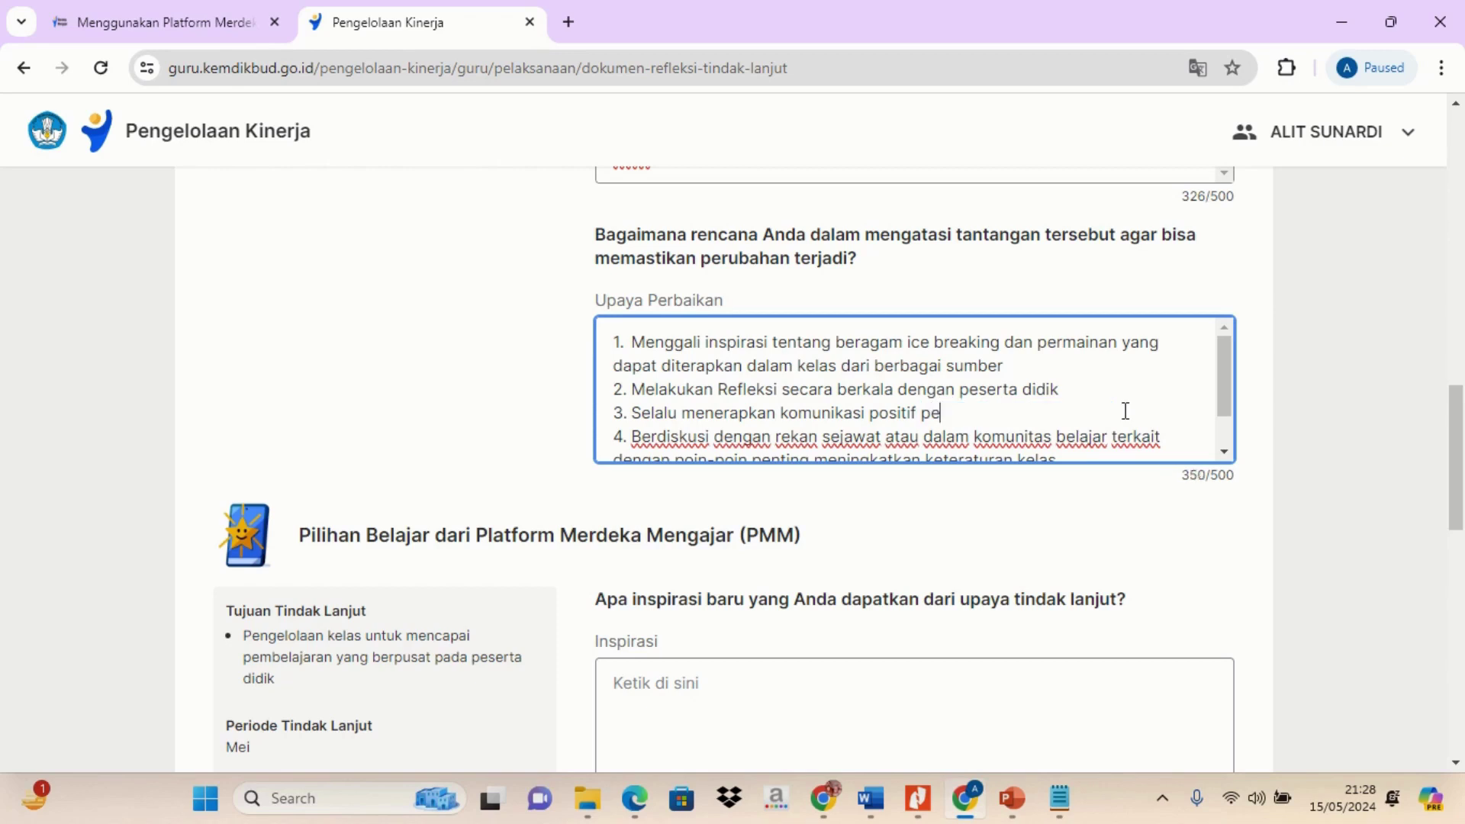
type("serta did")
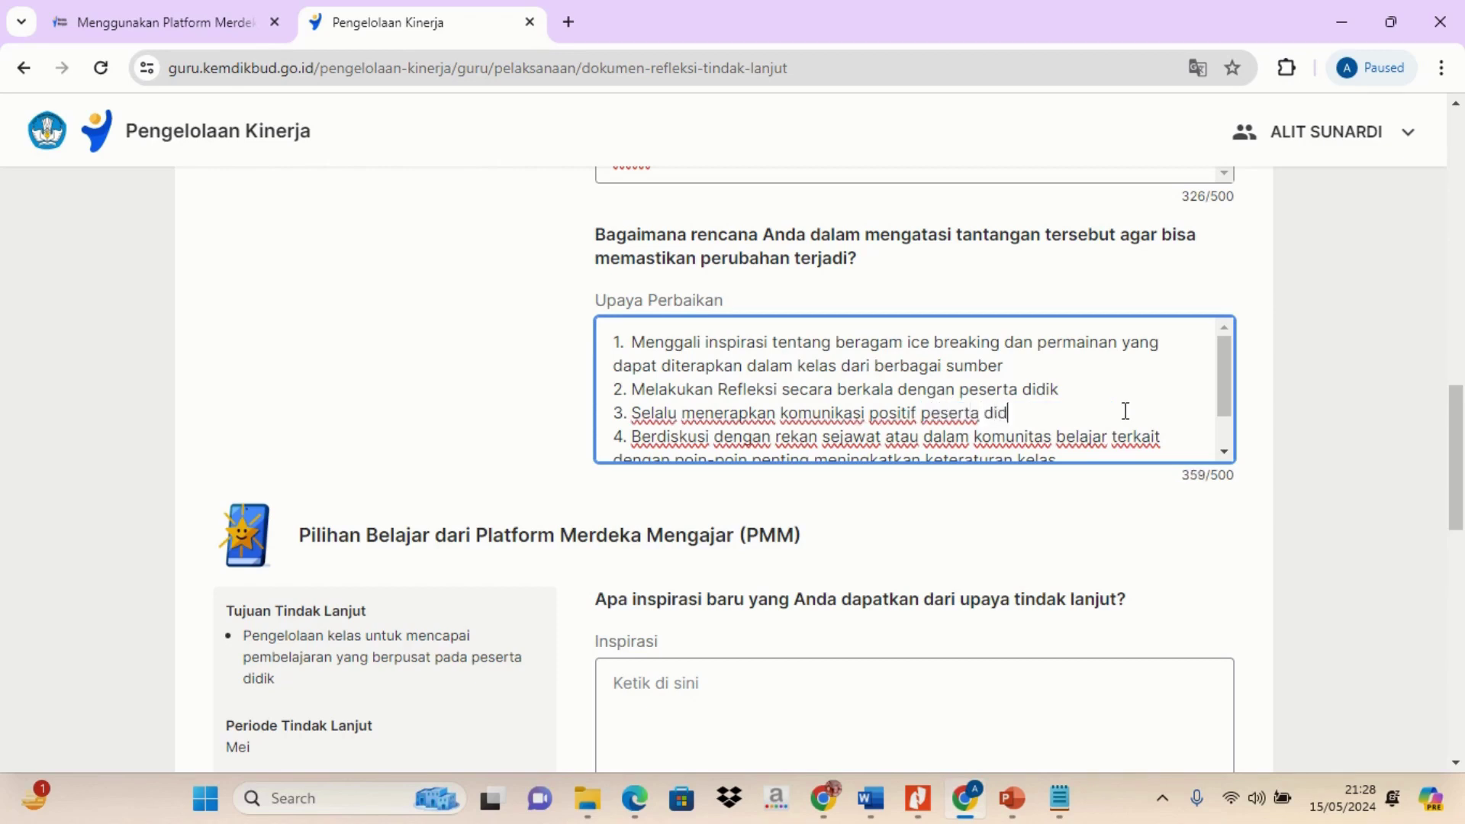
type("ik")
scroll(1021, 396, "down", 1)
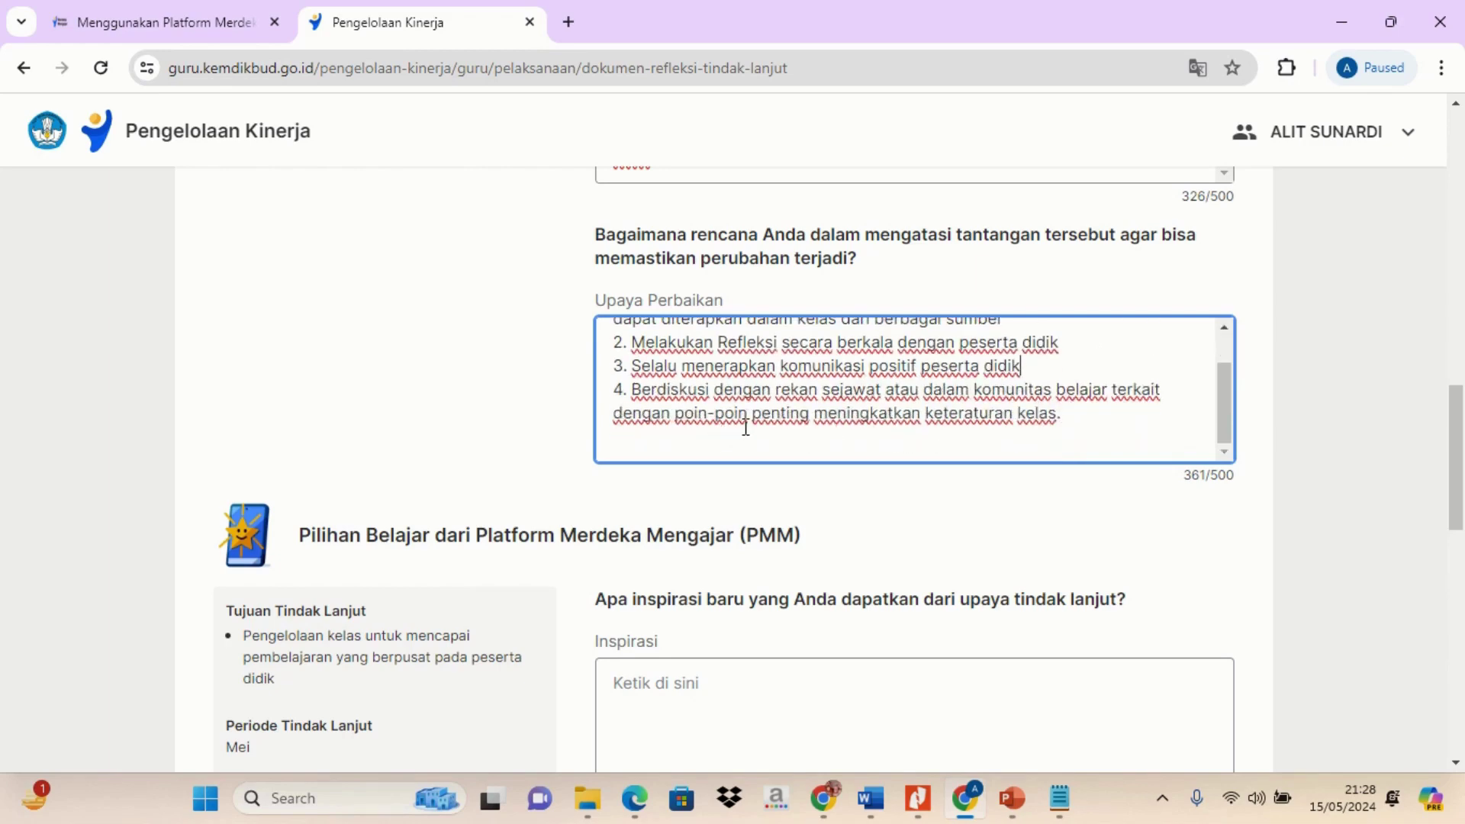
scroll(745, 427, "down", 1)
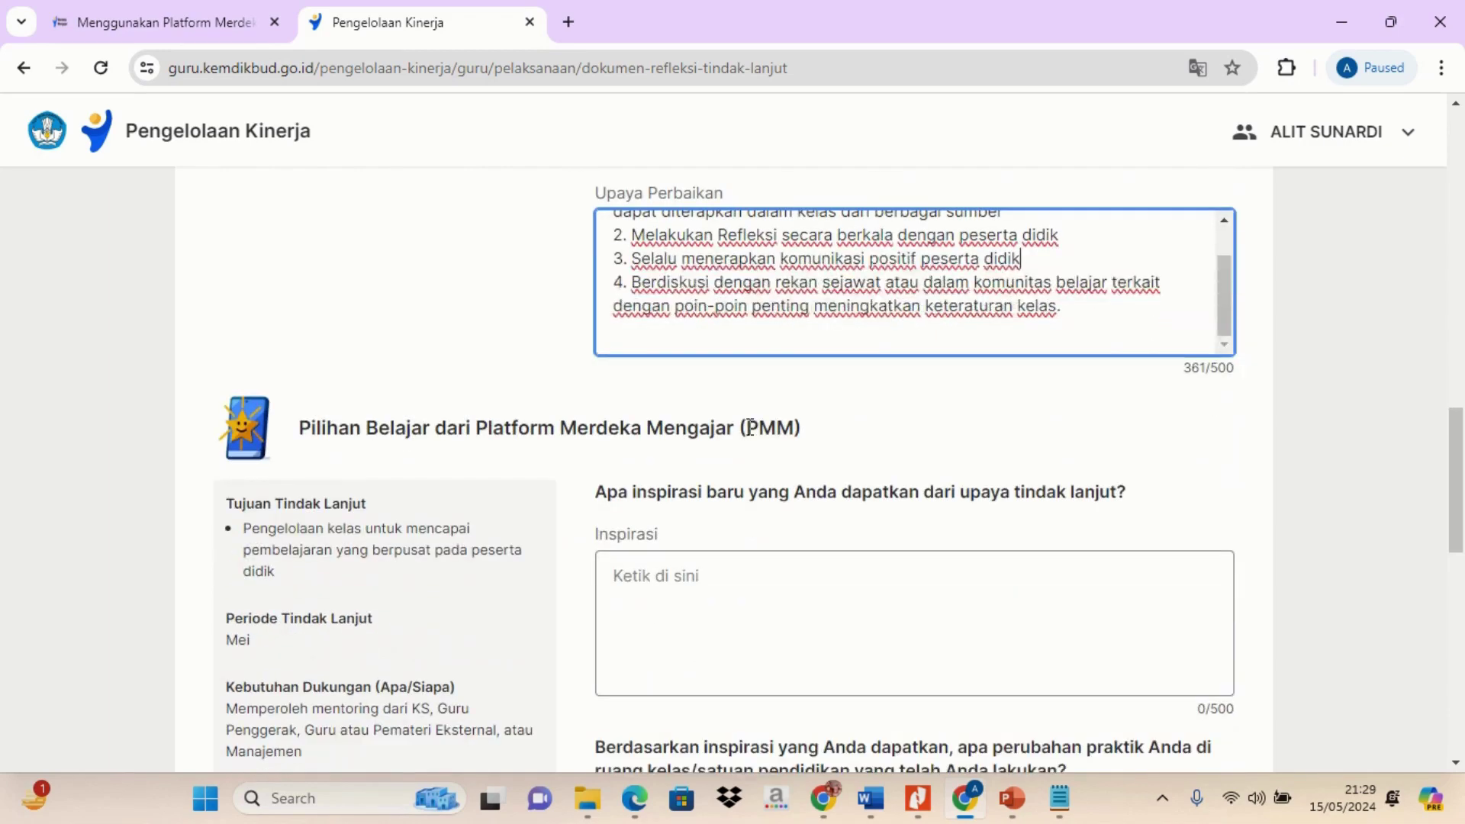
scroll(780, 418, "down", 1)
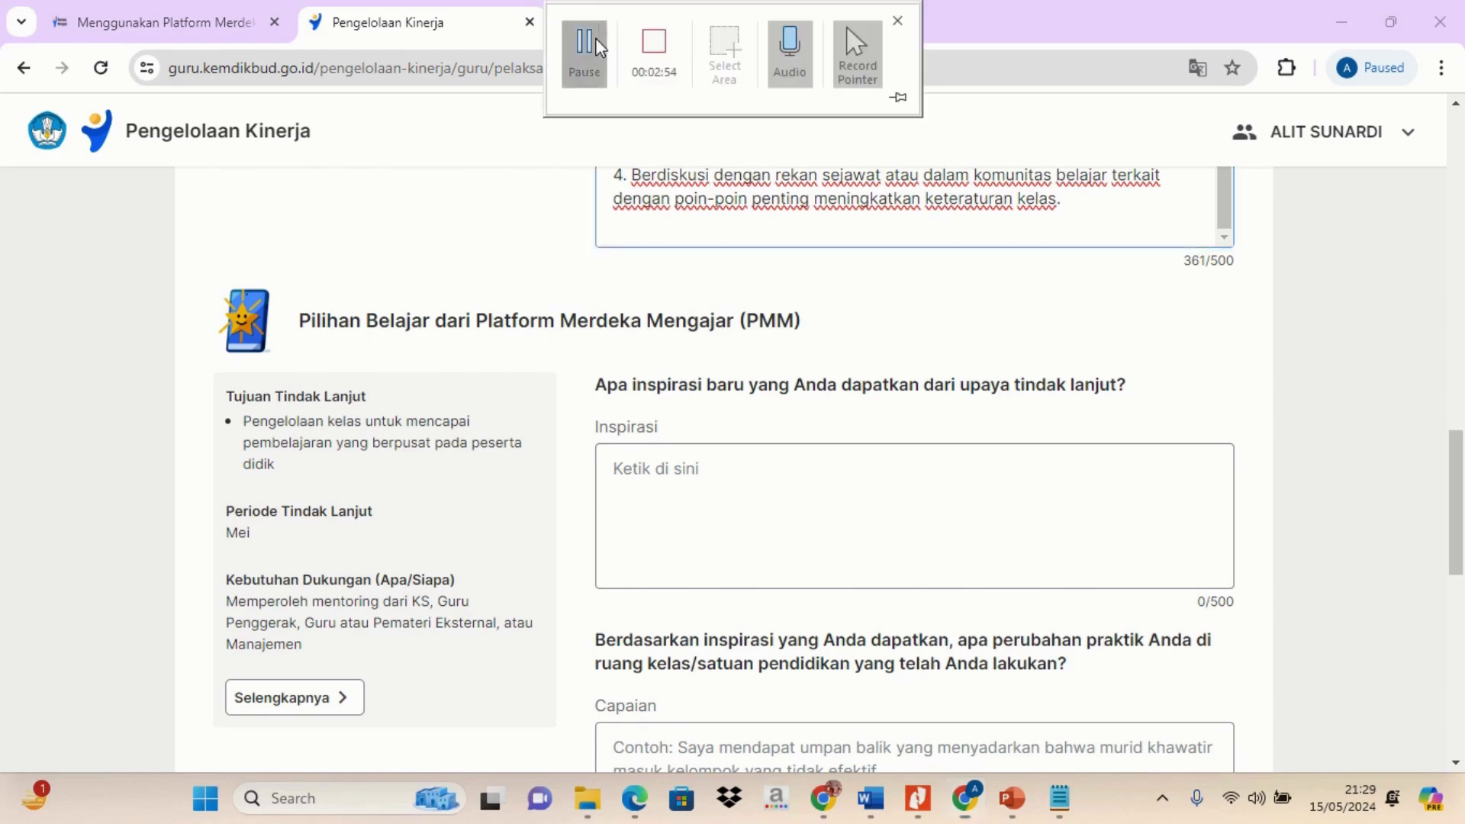
Under Pilihan Belajar dari PMM, fill Inspirasi with modifying Modul Ajar for differentiated learning and Capaian with mapping students by initial assessment and involving them in class agreements.
left_click(583, 46)
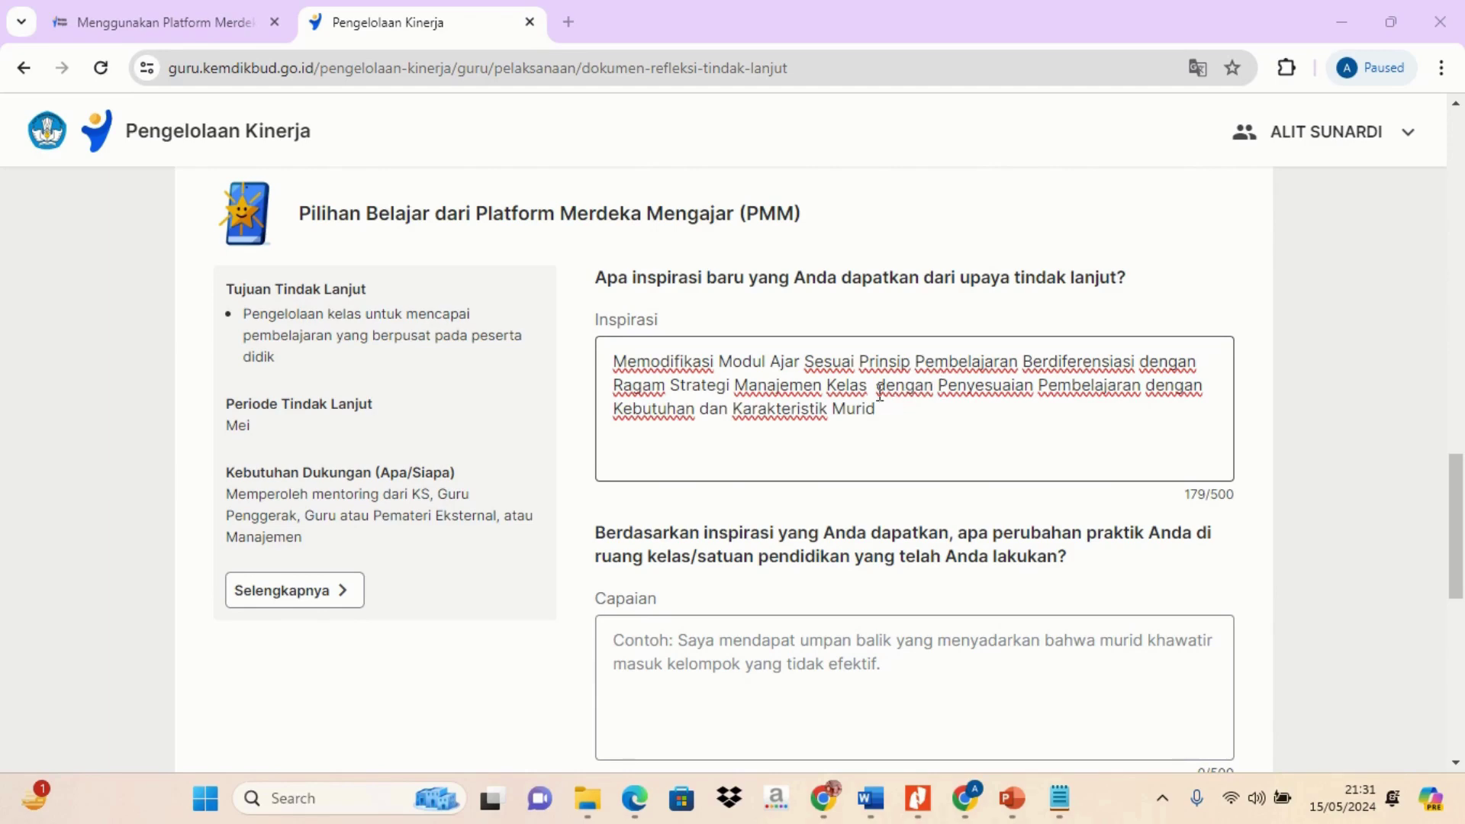
scroll(828, 399, "down", 3)
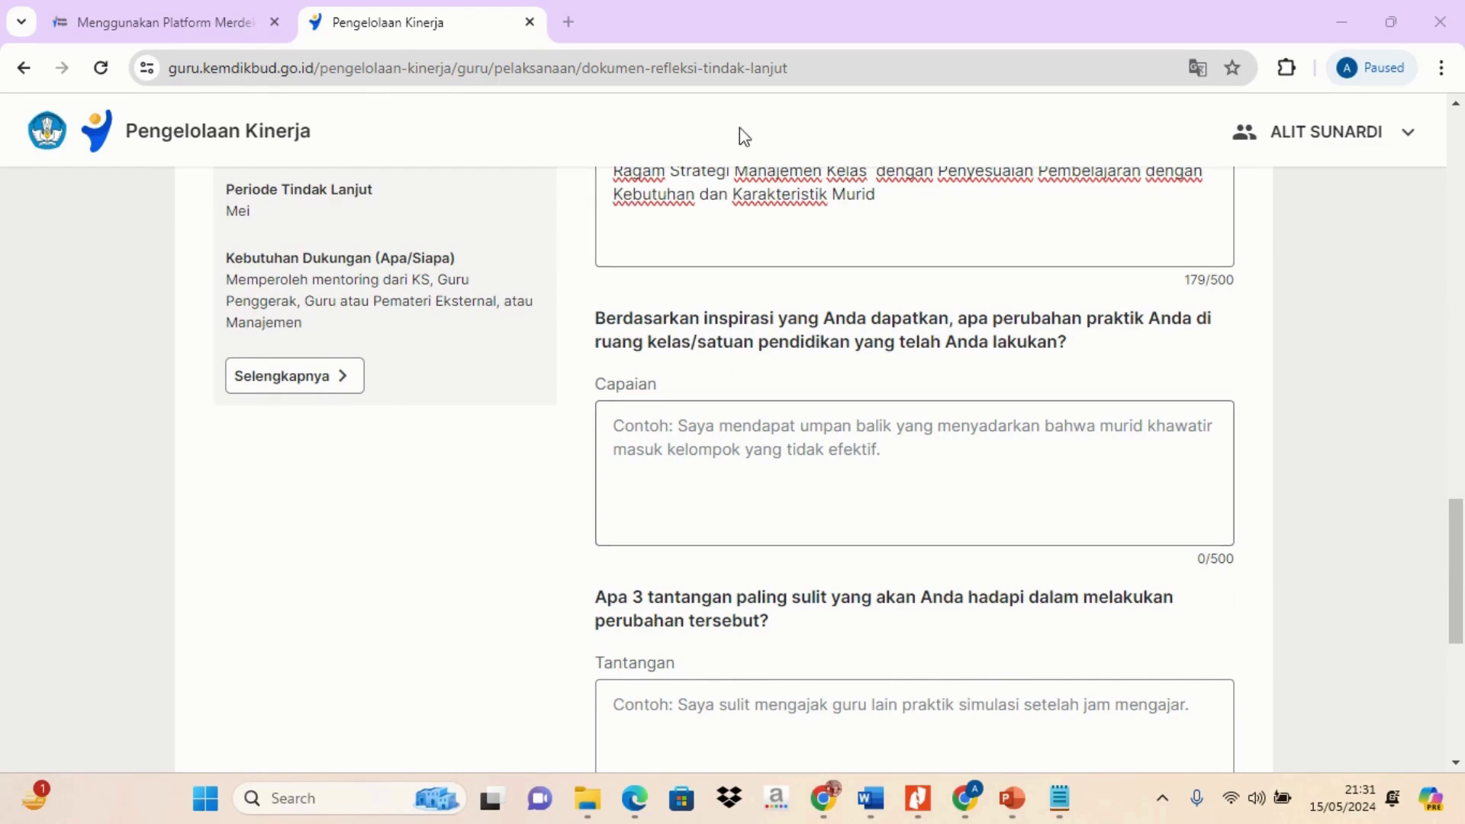
left_click(584, 45)
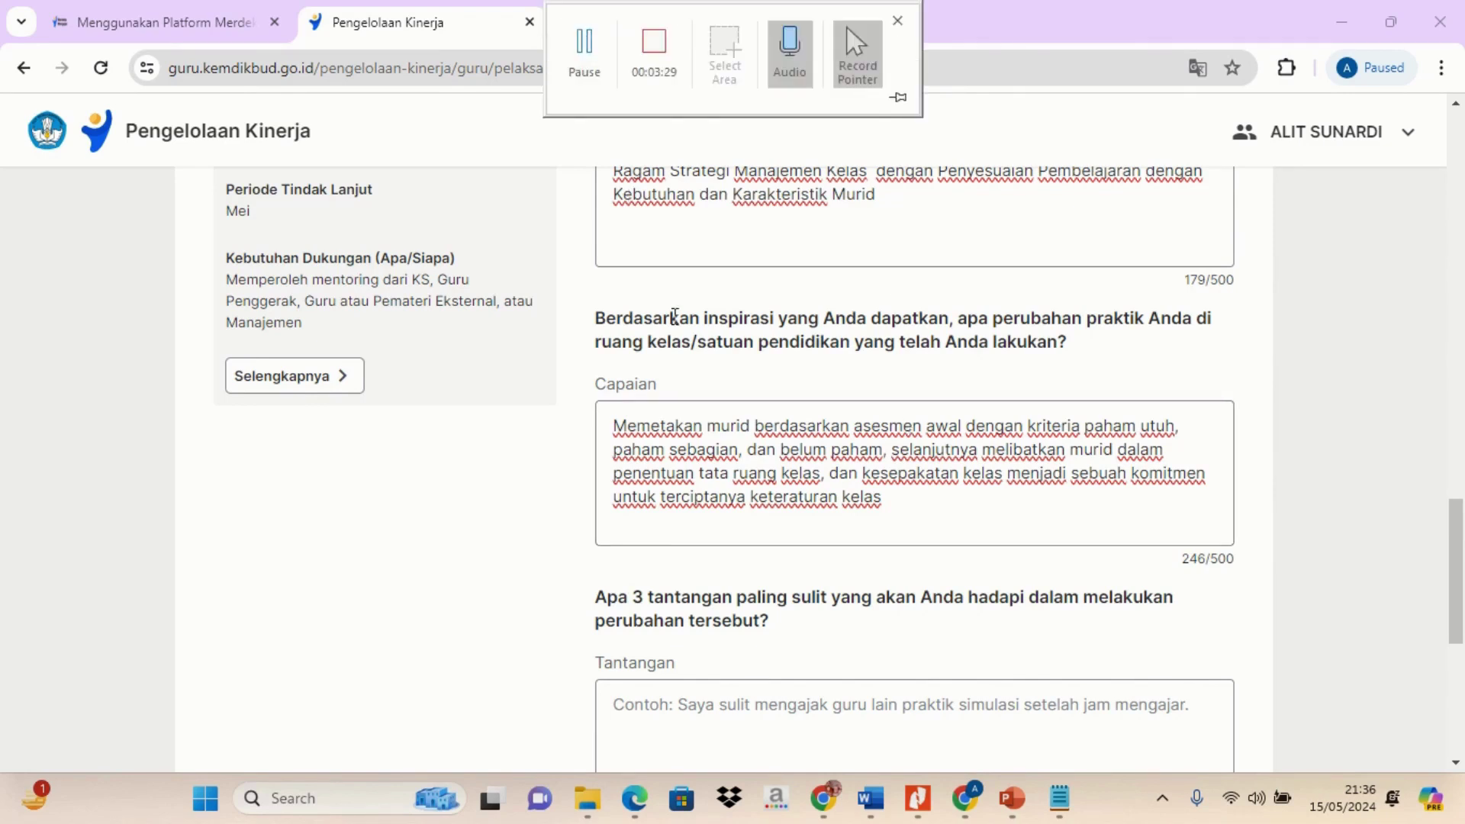
Fill Tantangan with three points on creativity, class dynamics and psychological condition, and Upaya Perbaikan with four points on ice breaking, reflection, positive communication and colleague discussion.
scroll(675, 316, "down", 3)
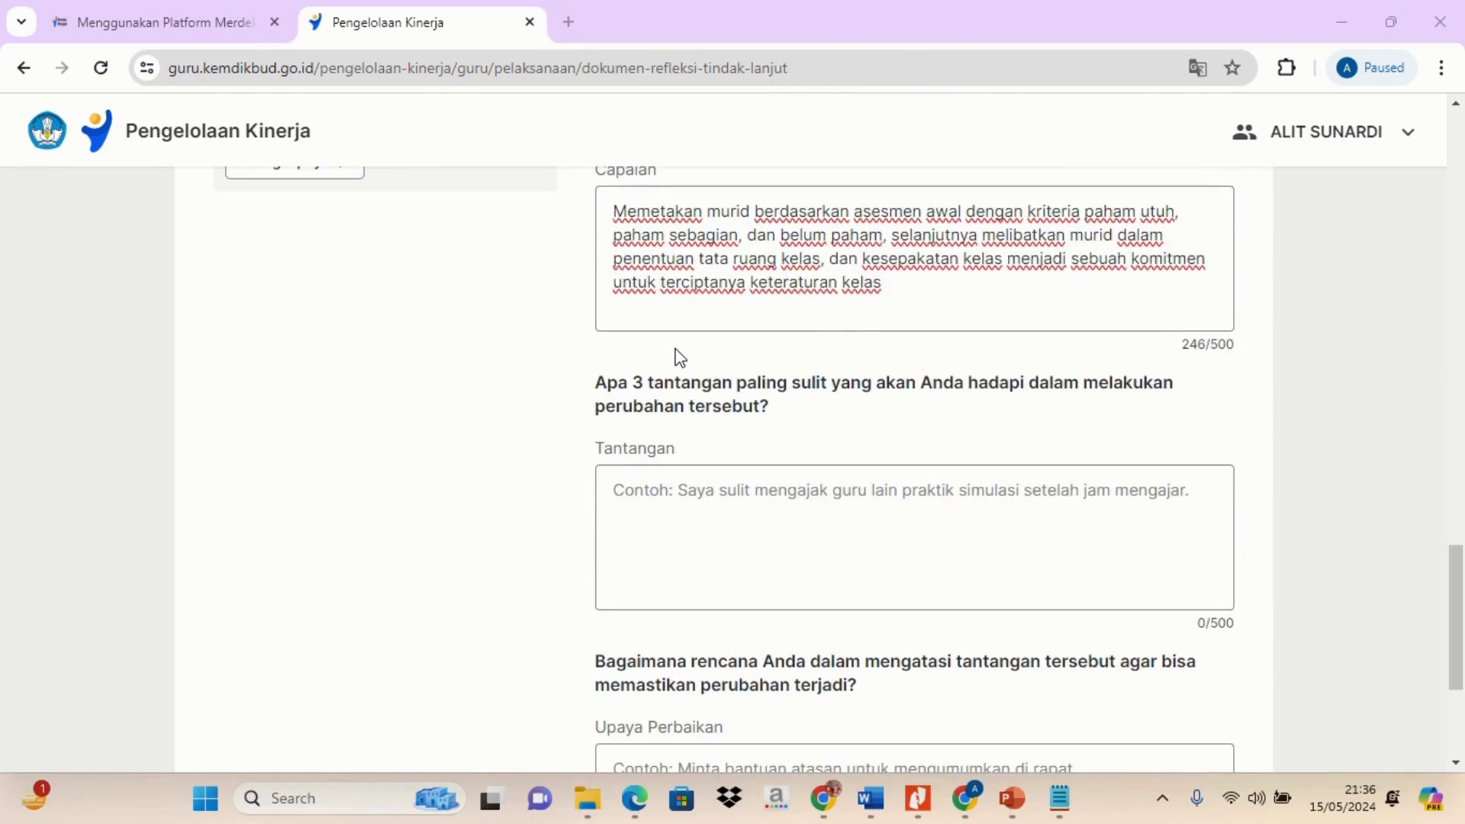
scroll(677, 355, "up", 4)
scroll(677, 355, "down", 4)
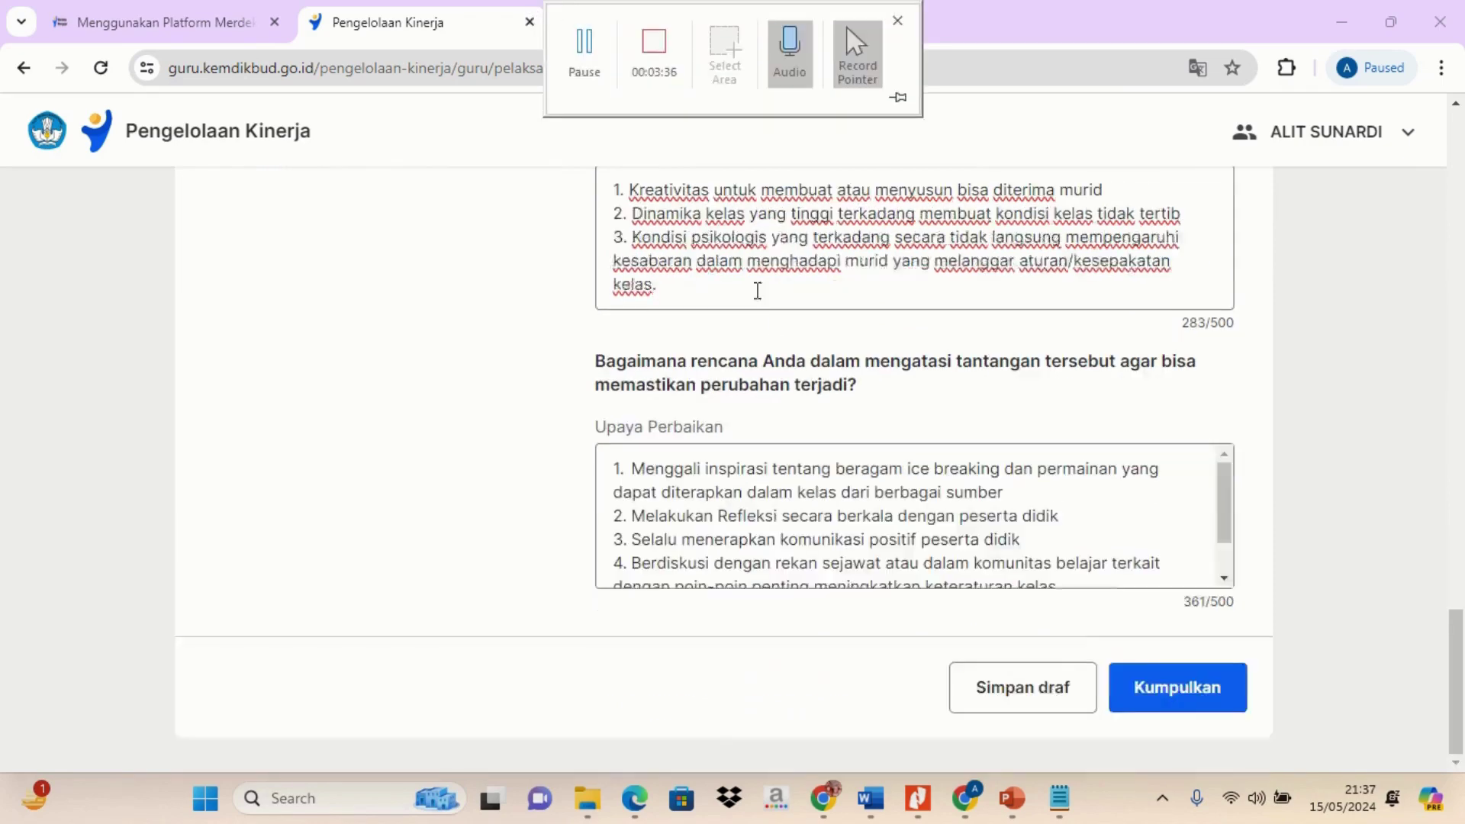
Shorten point 1 of the last Upaya Perbaikan answer, about finding inspiration from various sources for use in class.
scroll(755, 287, "up", 3)
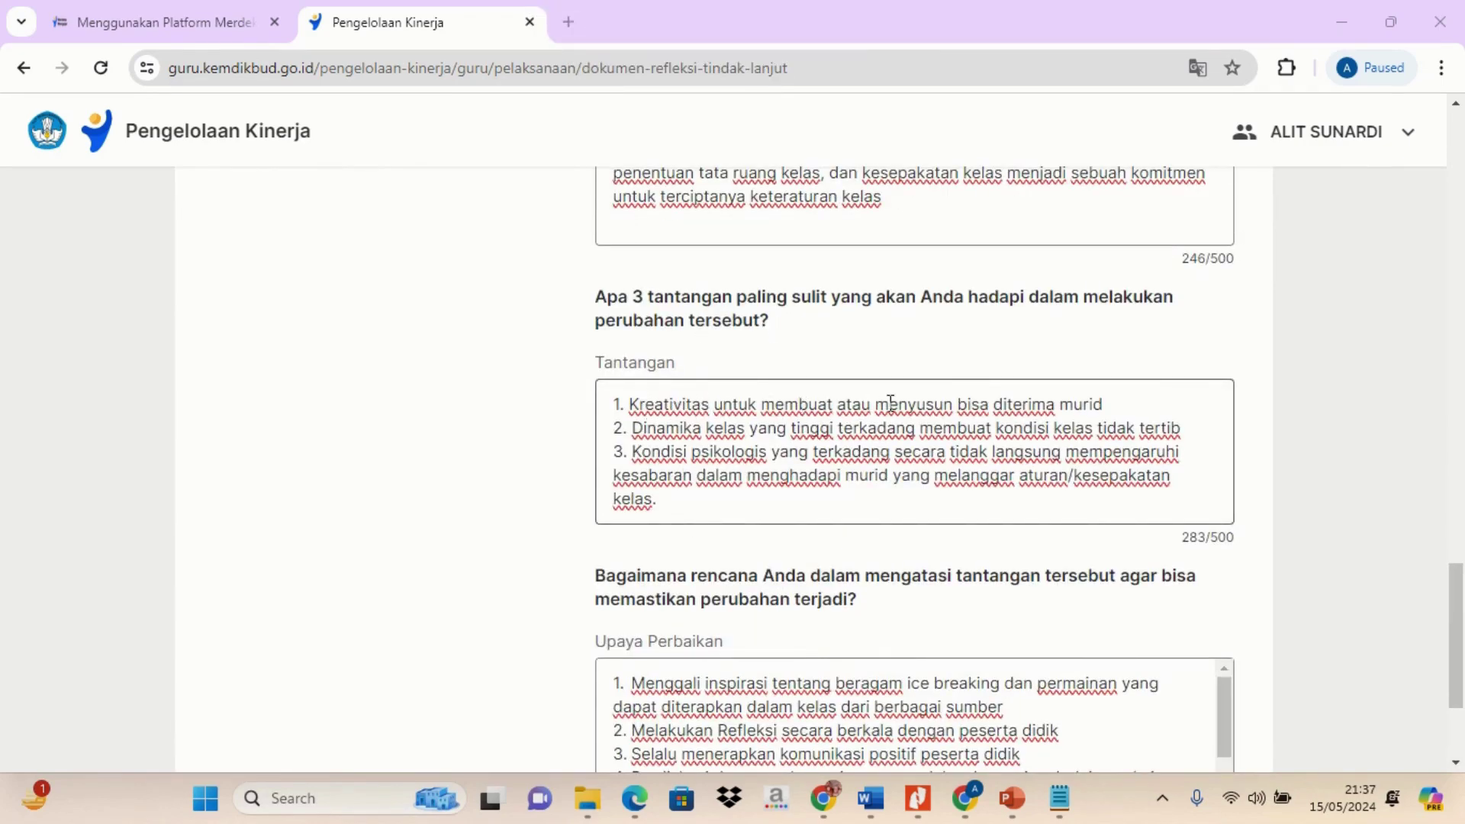
scroll(877, 446, "down", 1)
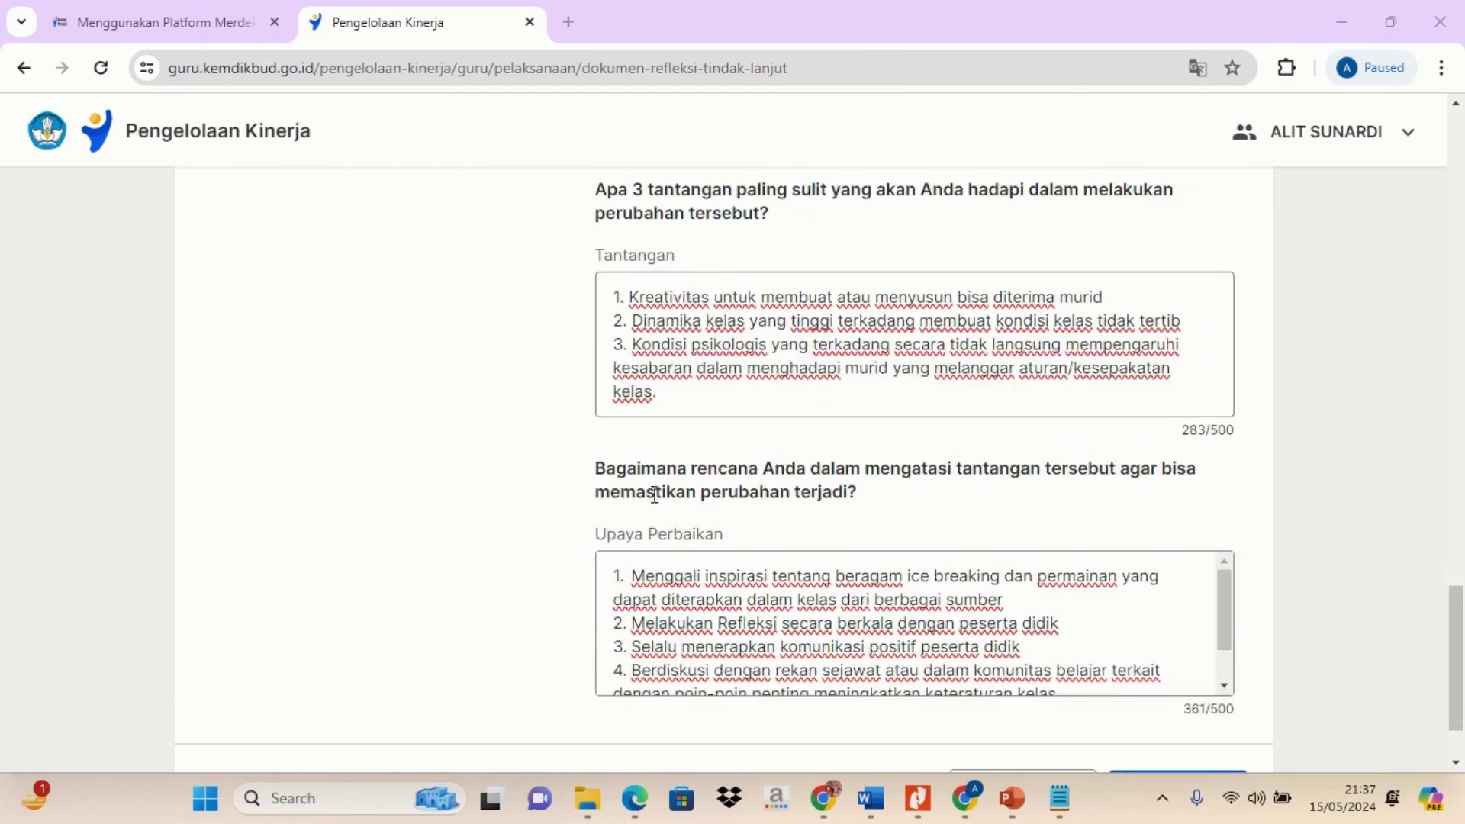
scroll(642, 497, "down", 1)
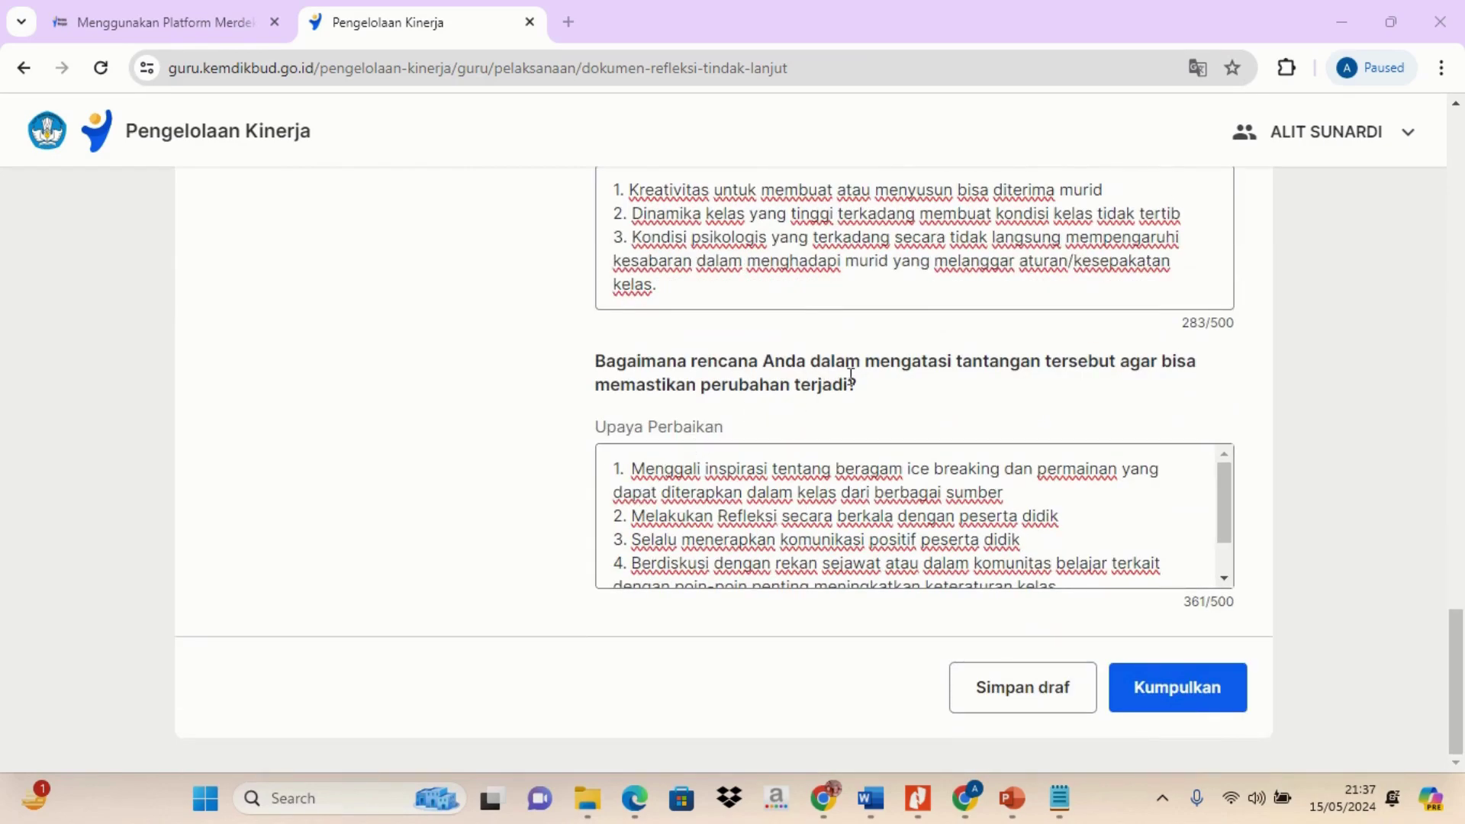
mouse_move(612, 17)
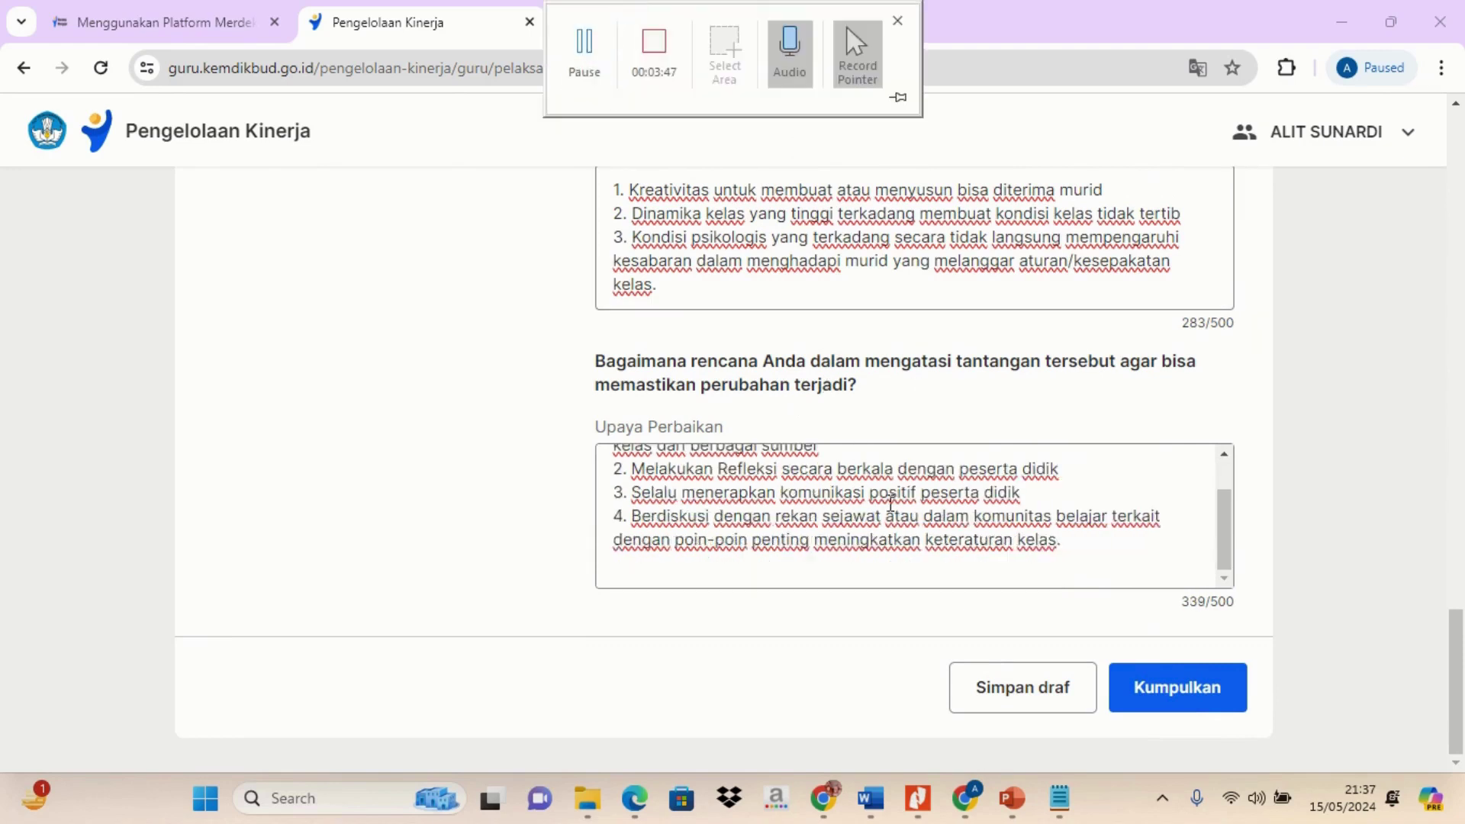
Submit the Dokumen Refleksi Tindak Lanjut, accepting that its contents can be changed until it is graded.
left_click(1161, 689)
left_click(468, 532)
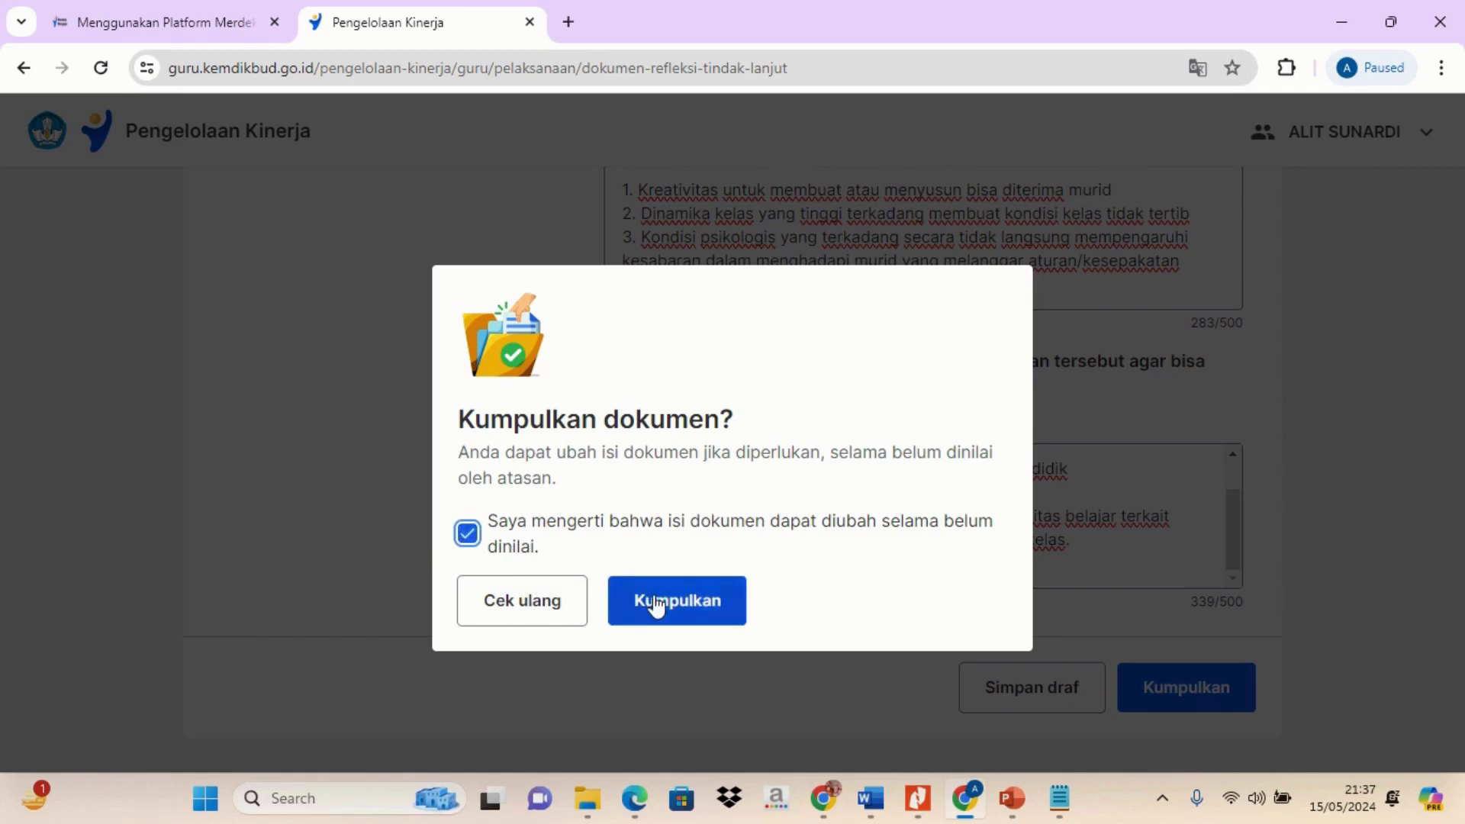
left_click(654, 601)
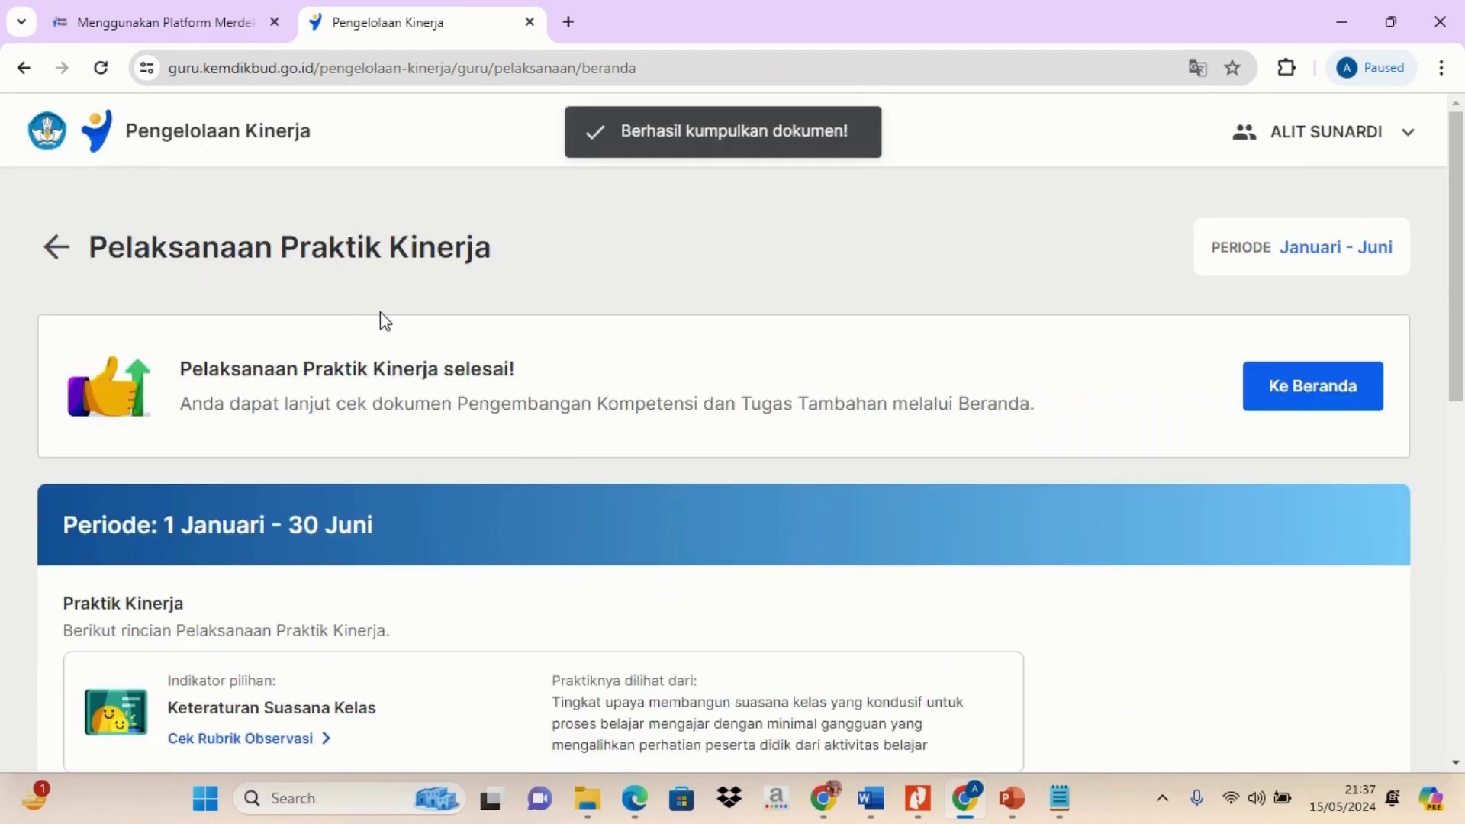
Check the Bagian 1 and Bagian 2 stages of Pelaksanaan Praktik Kinerja and return to the Beranda.
scroll(317, 337, "down", 5)
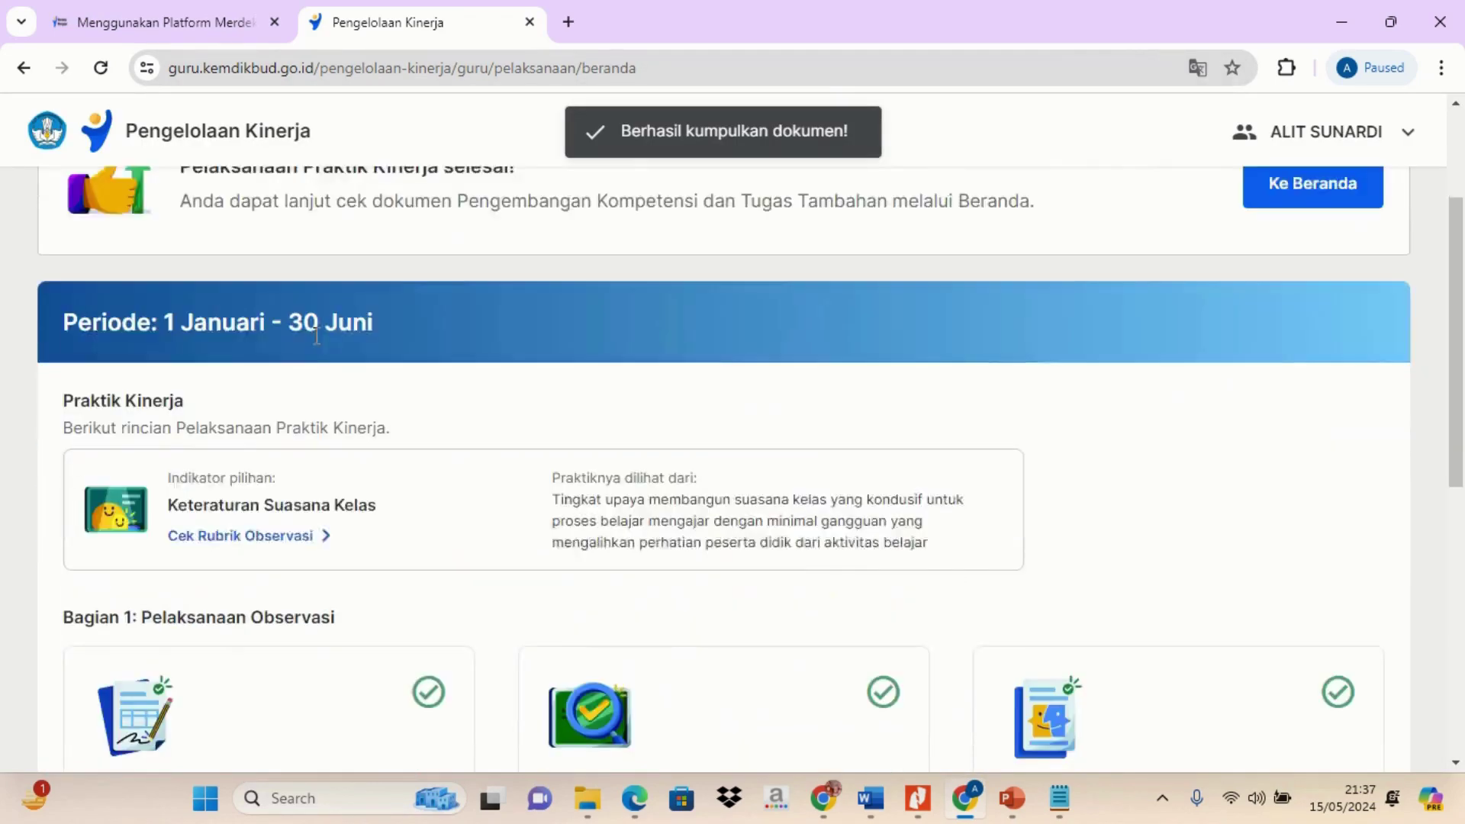
scroll(313, 343, "down", 5)
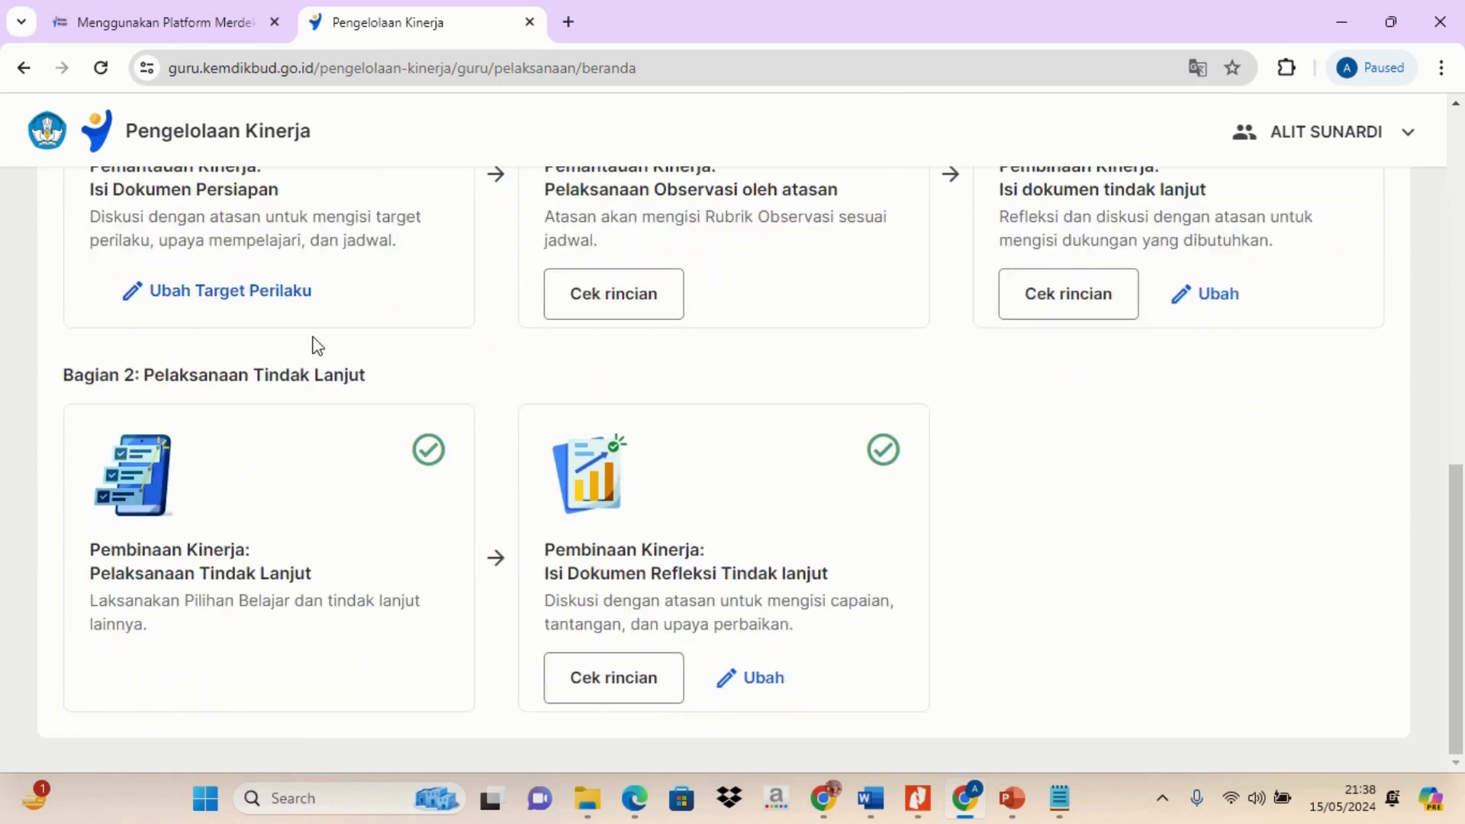
scroll(311, 341, "up", 3)
scroll(191, 297, "up", 5)
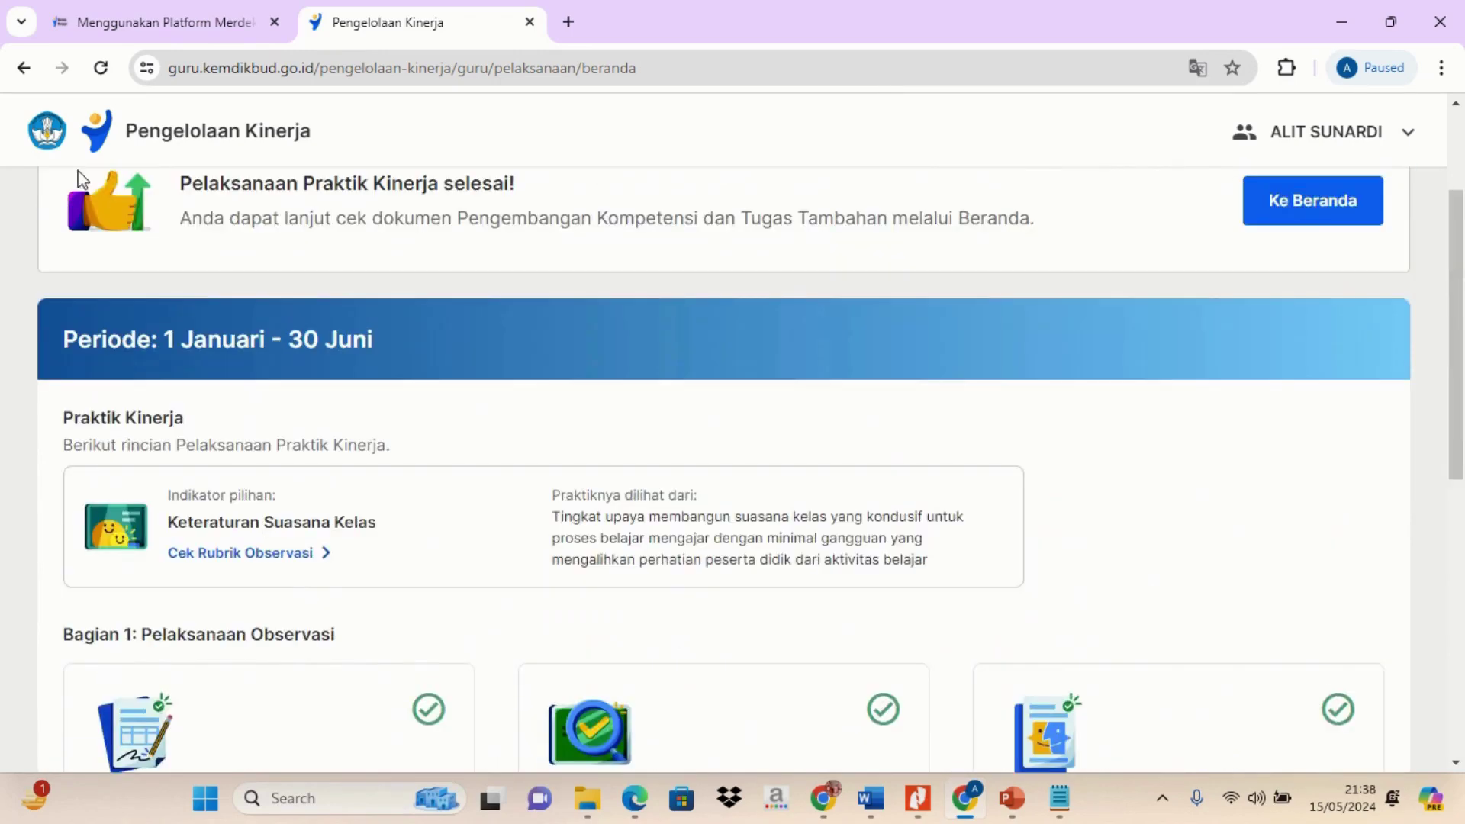
scroll(180, 288, "up", 1)
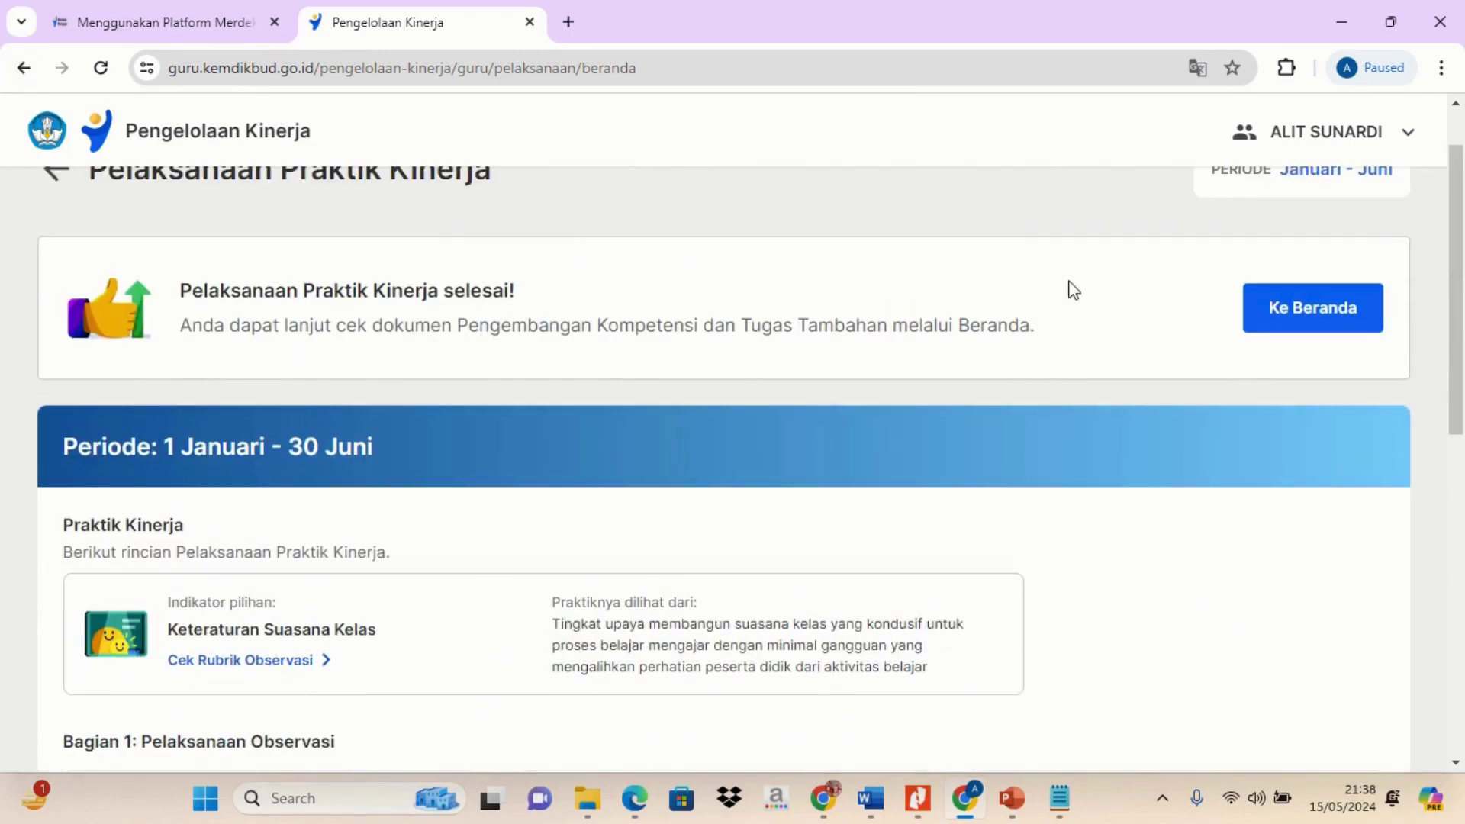
left_click(1257, 304)
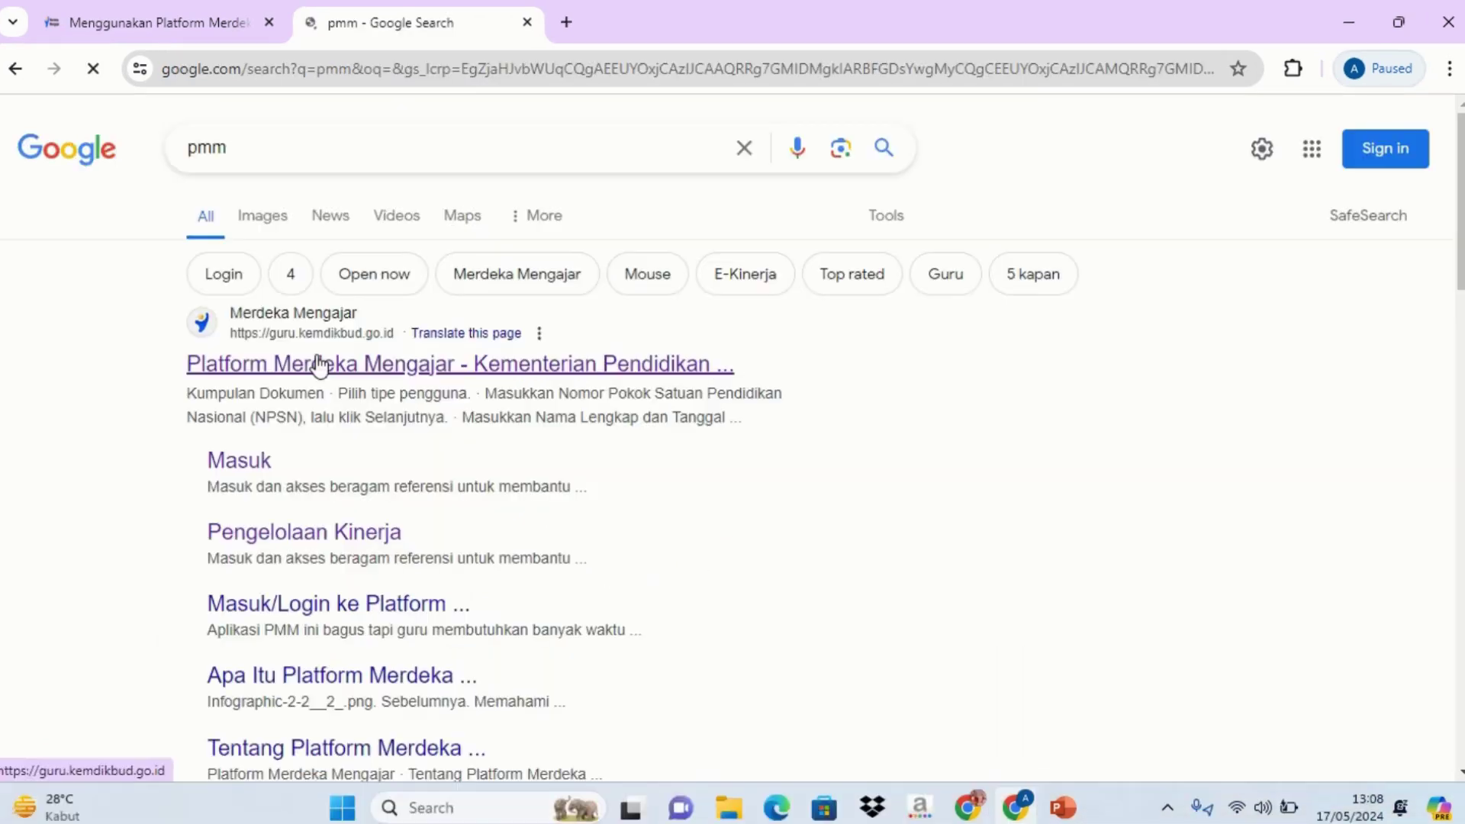
Open Platform Merdeka Mengajar from the search results and go to the Guru Sebagai Pegawai page of Pengelolaan Kinerja.
left_click(317, 363)
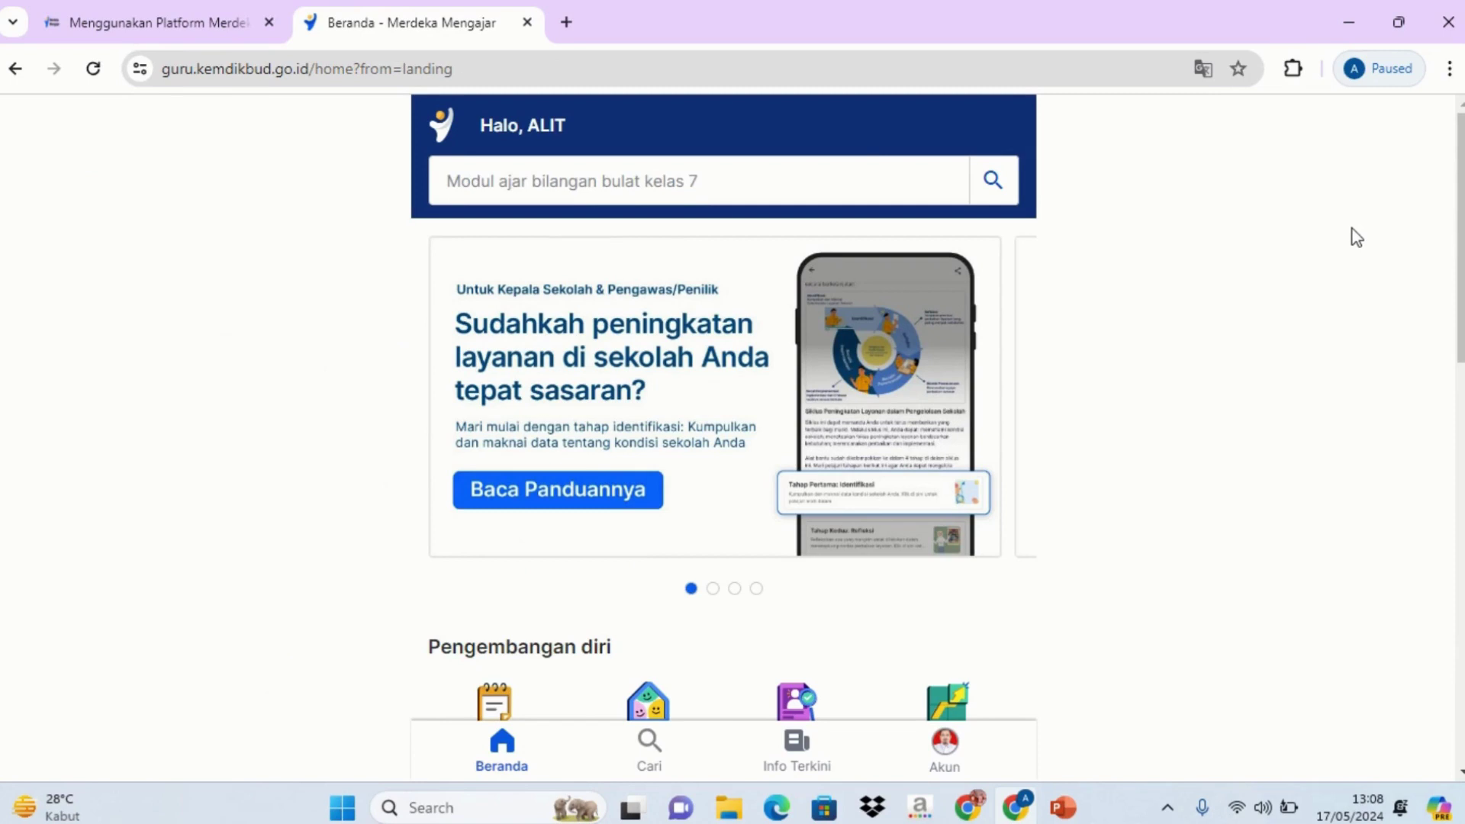
scroll(1210, 153, "down", 4)
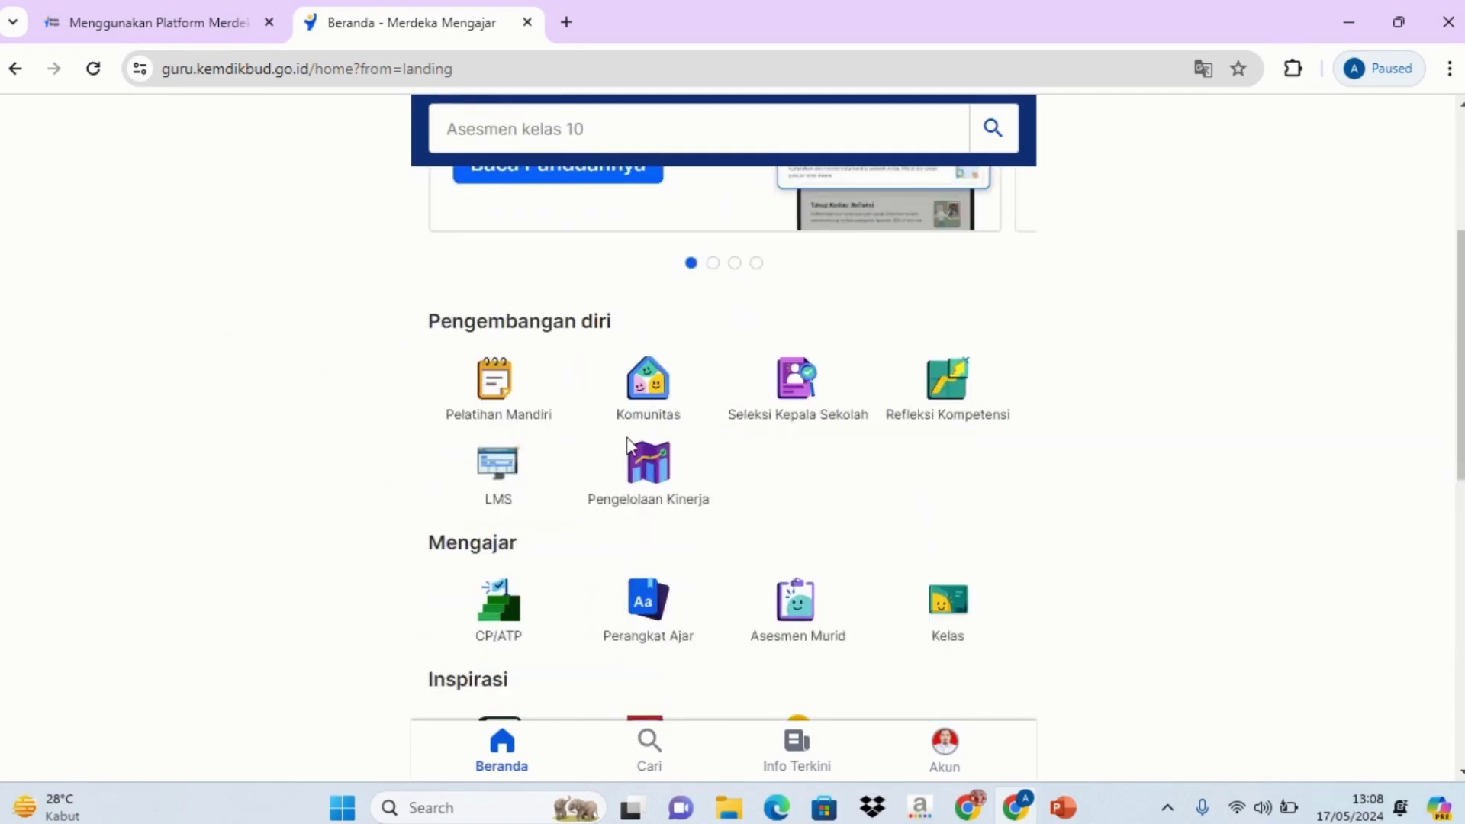
left_click(648, 468)
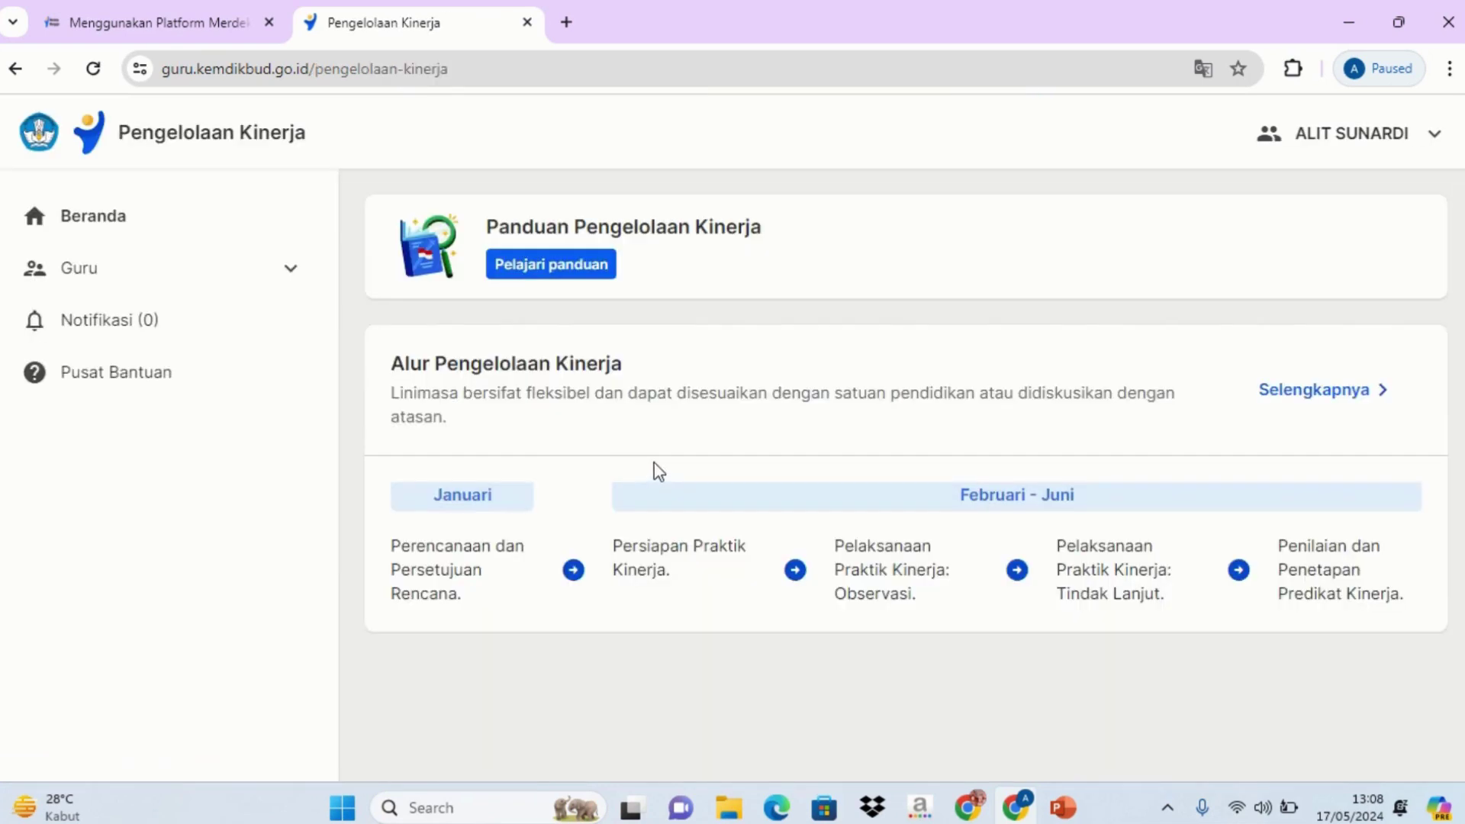
left_click(182, 276)
left_click(200, 327)
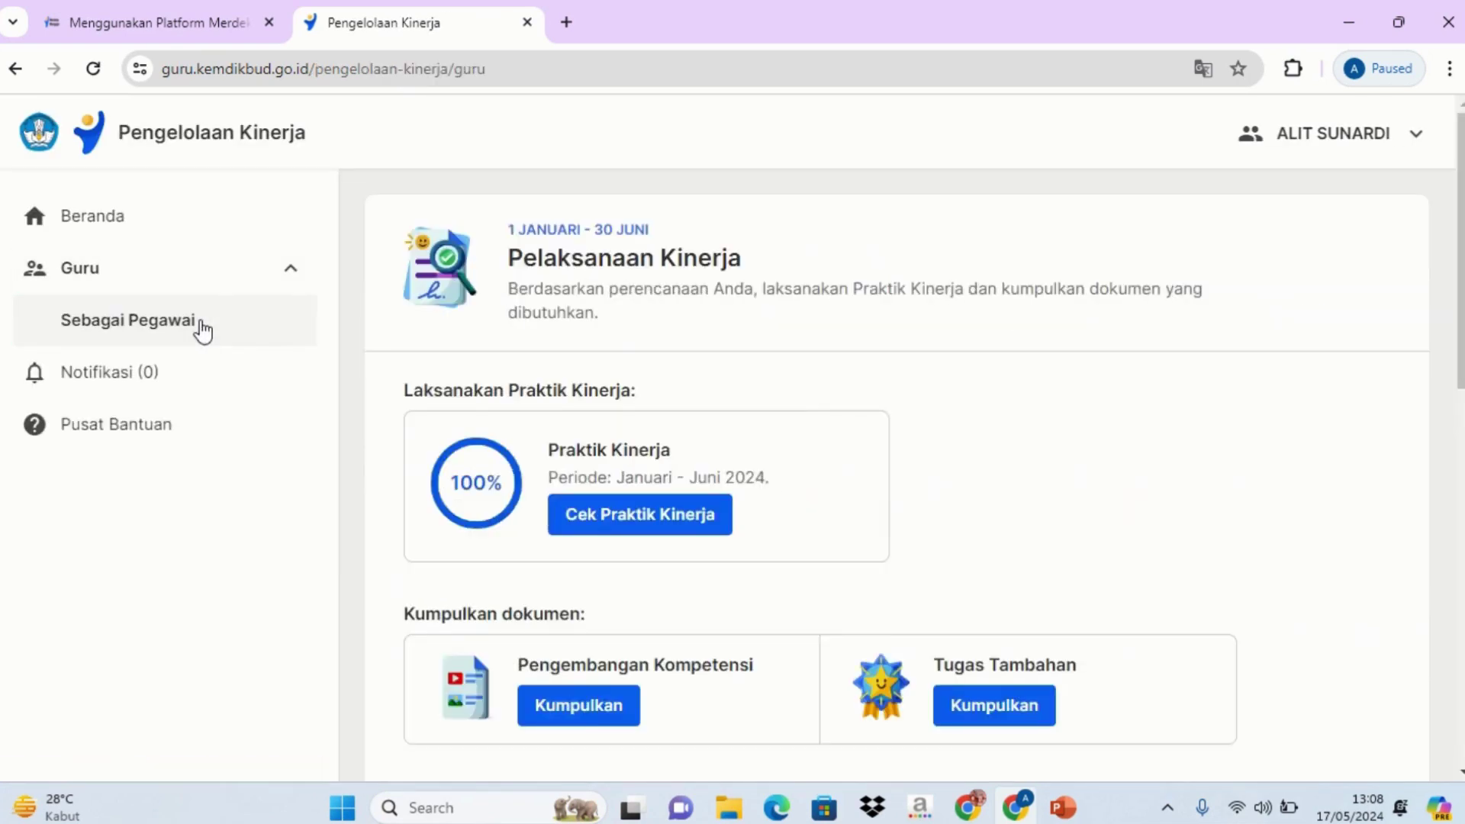